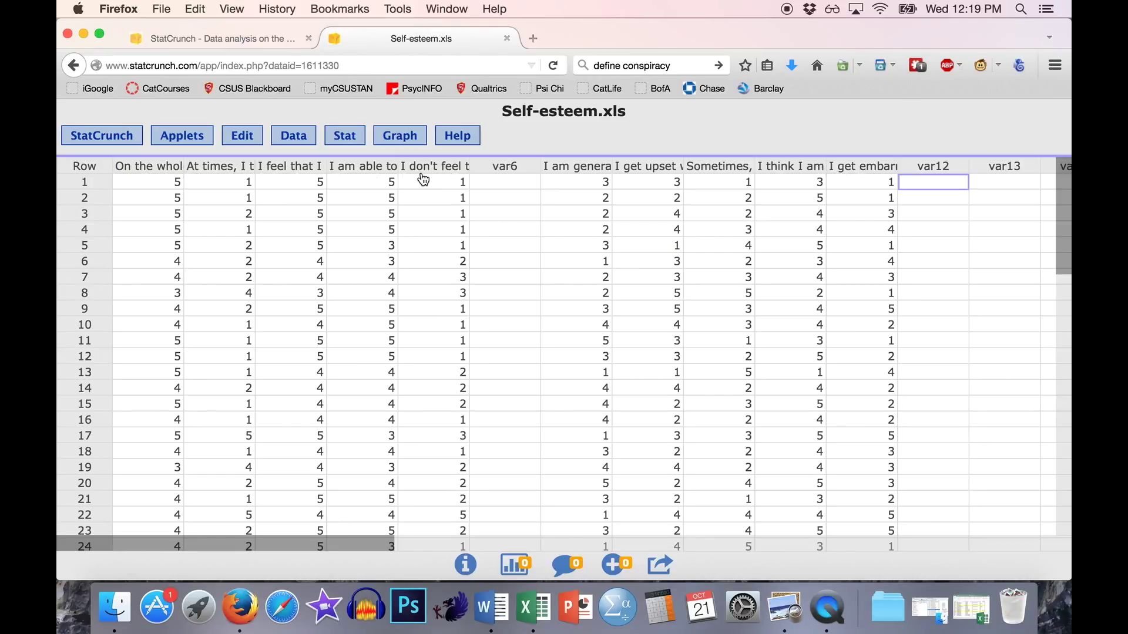
Step: Switch to Excel and open the recent Self-esteem workbook from the Lab 5 - Survey Analysis folder
{"action": "left_click", "coordinate": [532, 608]}
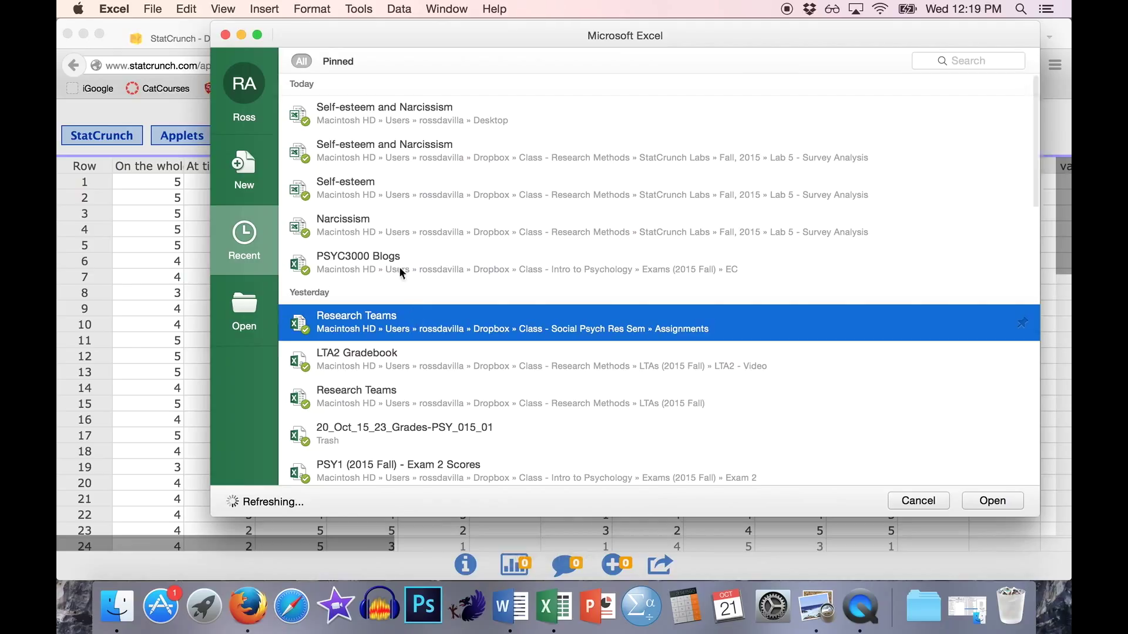
{"action": "double_click", "coordinate": [374, 189]}
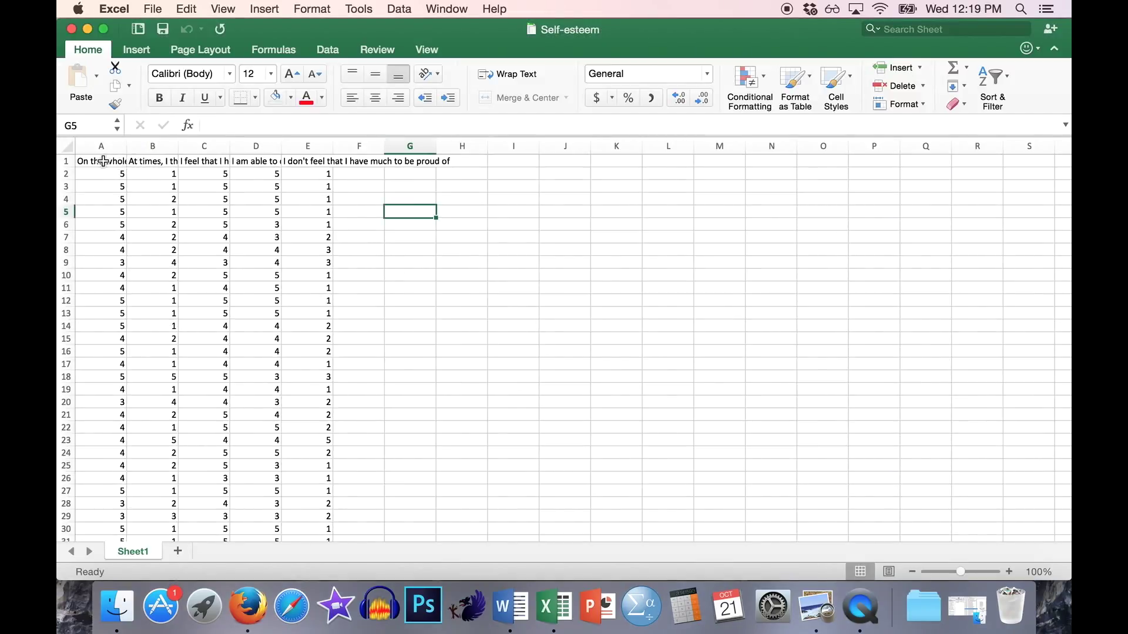
Step: Read the full survey statements in header cells A1 to E1 and highlight the negatively worded items in columns B and E
{"action": "left_click", "coordinate": [103, 161]}
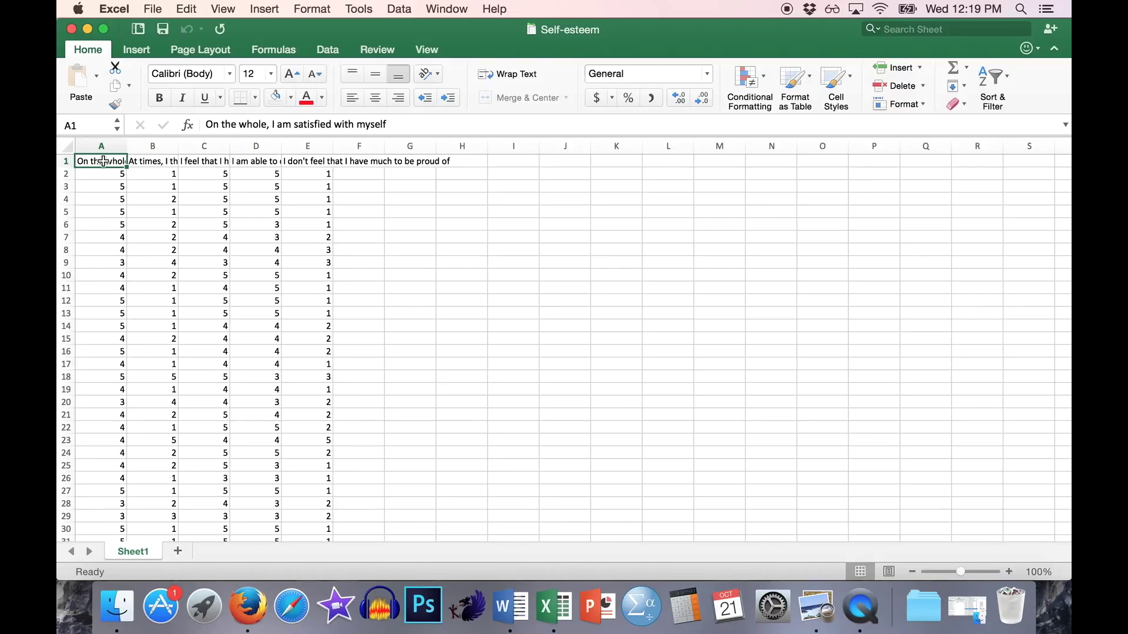
{"action": "key", "text": "Right"}
{"action": "key", "text": "Down"}
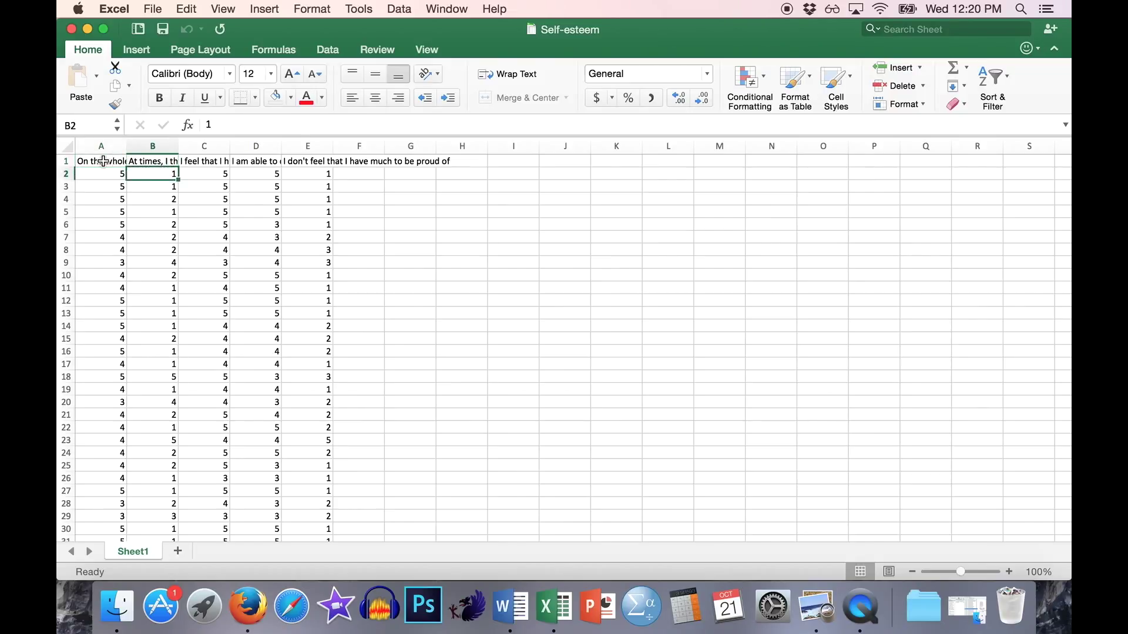
{"action": "key", "text": "Up"}
{"action": "key", "text": "Left"}
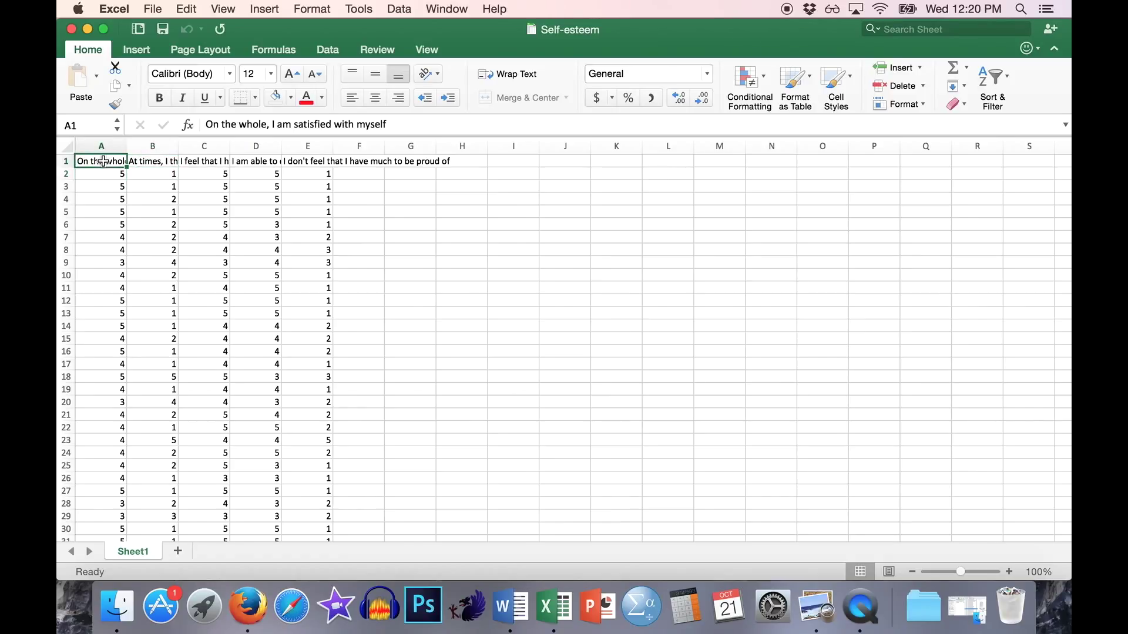
{"action": "key", "text": "Right"}
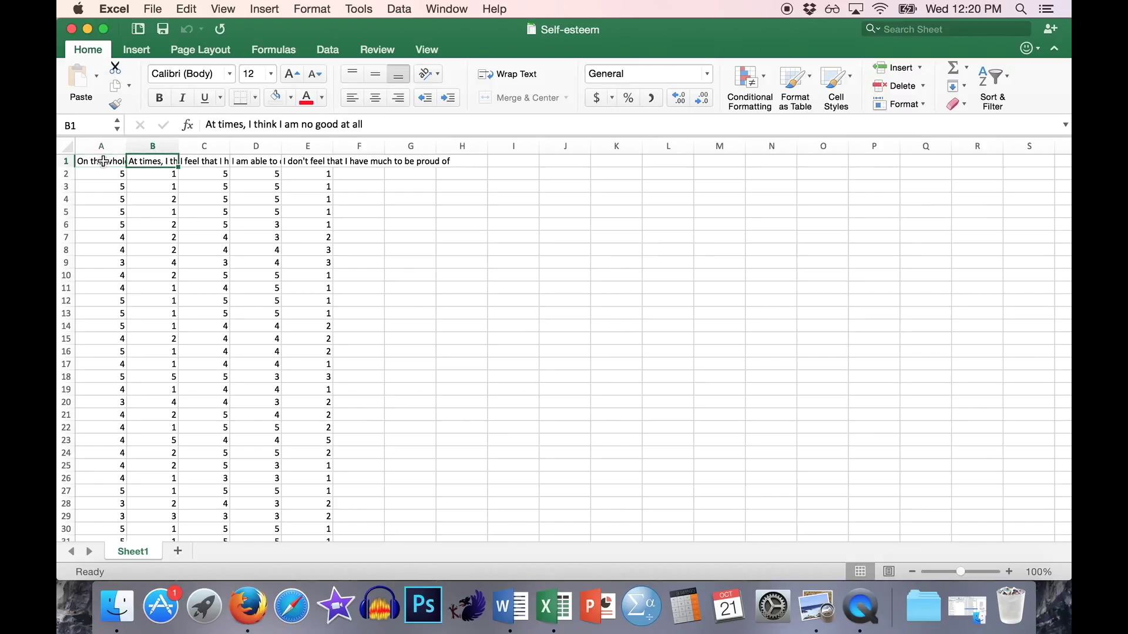
{"action": "key", "text": "Right"}
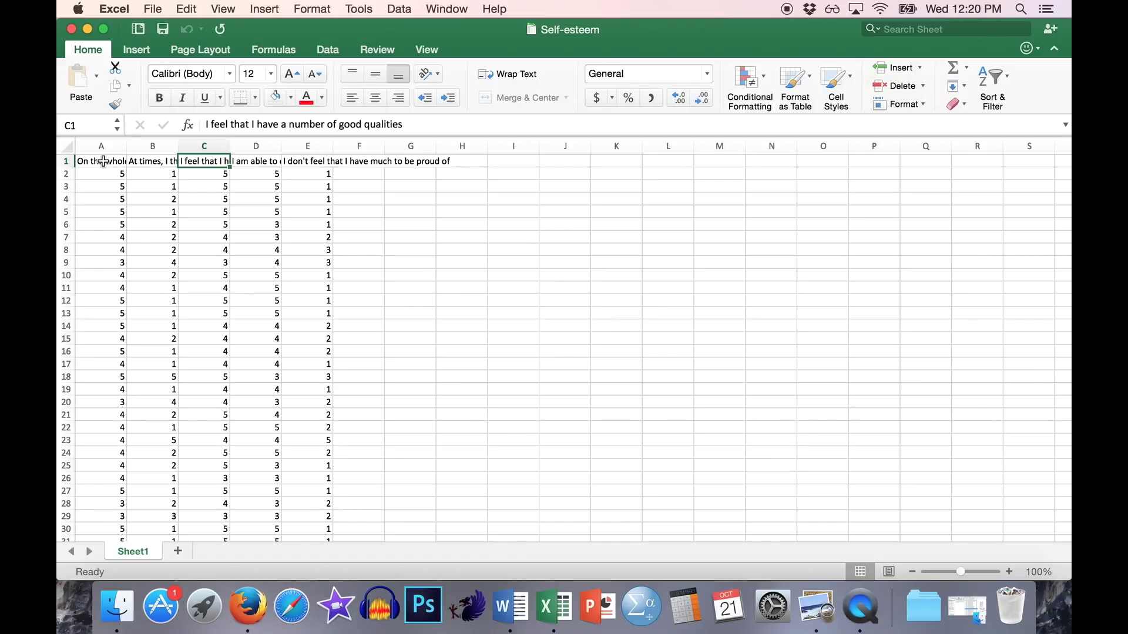
{"action": "key", "text": "Right"}
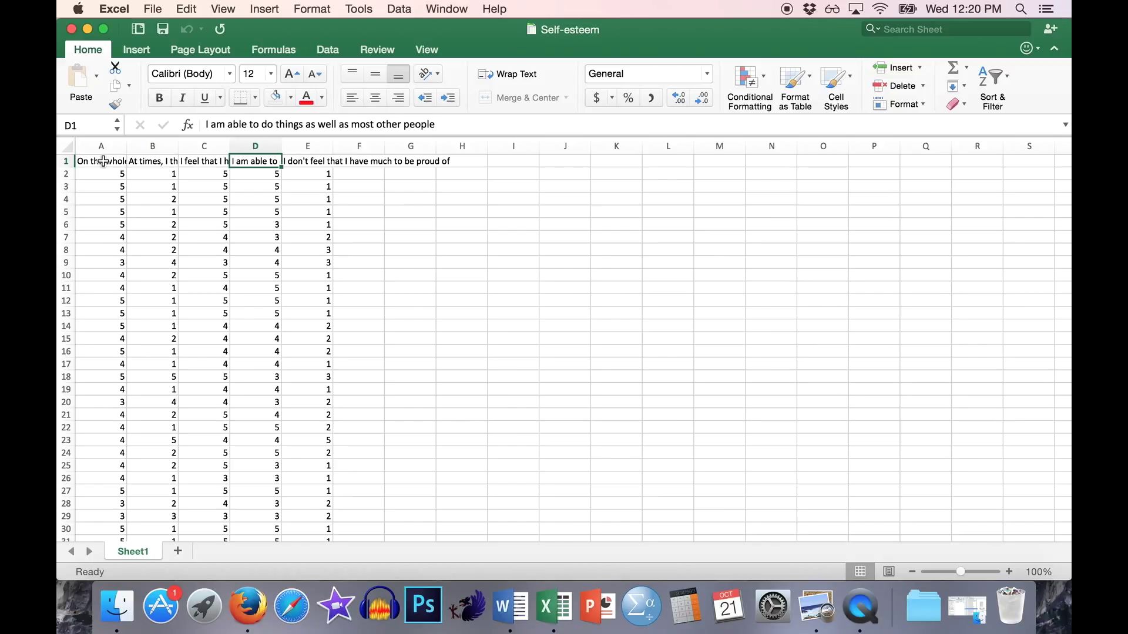
{"action": "key", "text": "Right"}
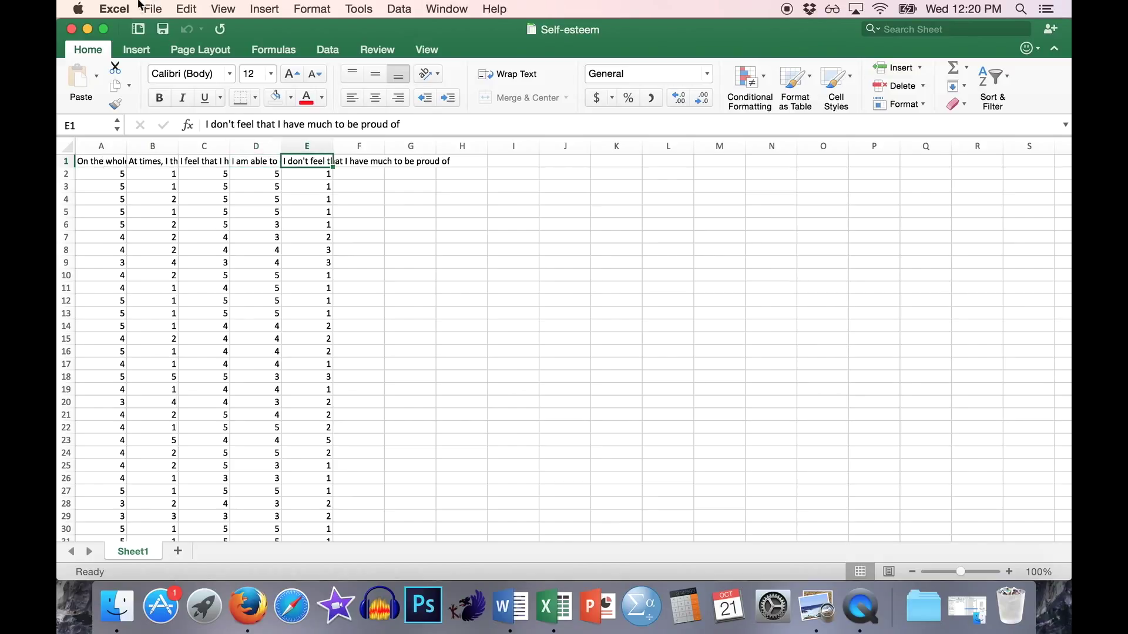
{"action": "left_click", "coordinate": [153, 145]}
{"action": "left_click", "coordinate": [301, 148], "text": "super"}
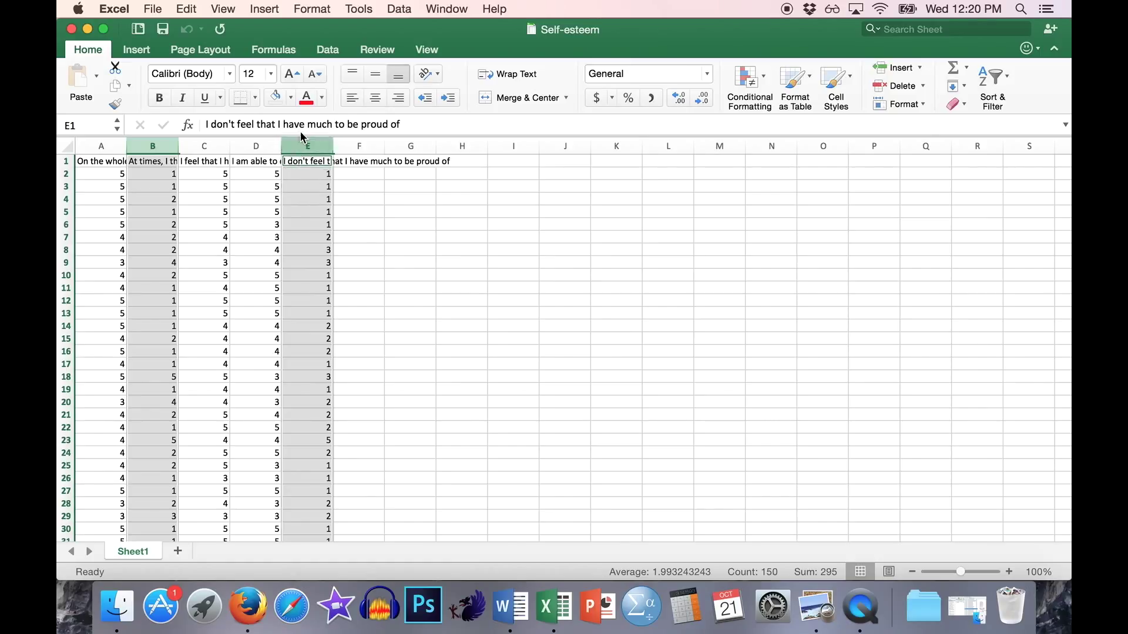
Step: Switch to StatCrunch in Firefox and examine the "At times, I think I am no good at all" and "I don't feel that I have much to be proud of" columns
{"action": "left_click", "coordinate": [248, 606]}
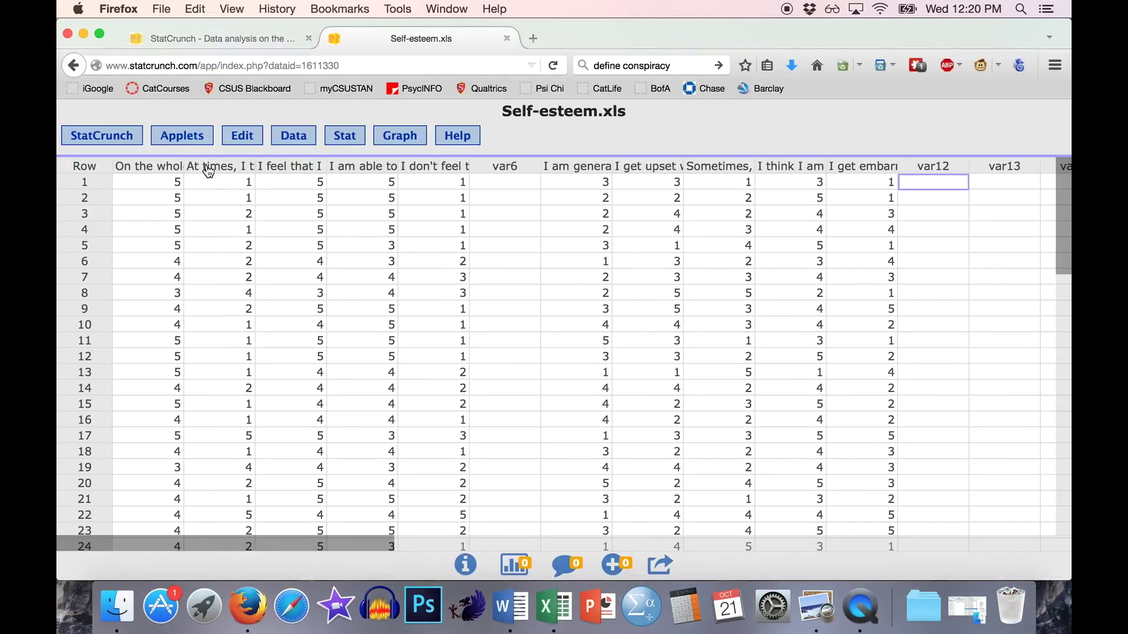
{"action": "left_click", "coordinate": [209, 171]}
{"action": "left_click", "coordinate": [436, 171]}
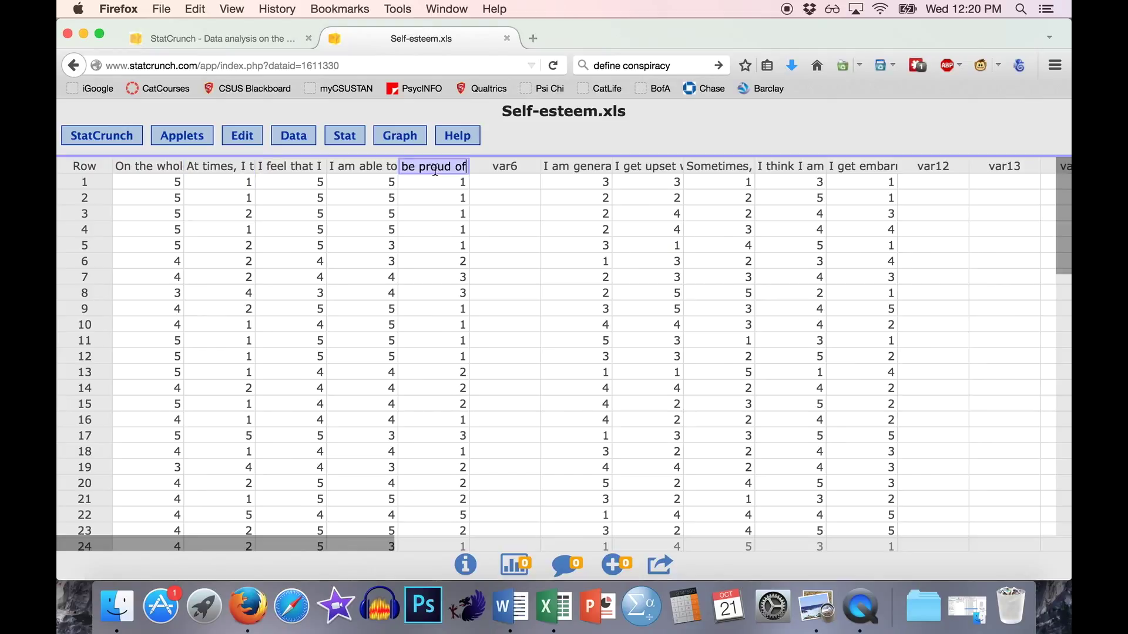
{"action": "left_click", "coordinate": [228, 166]}
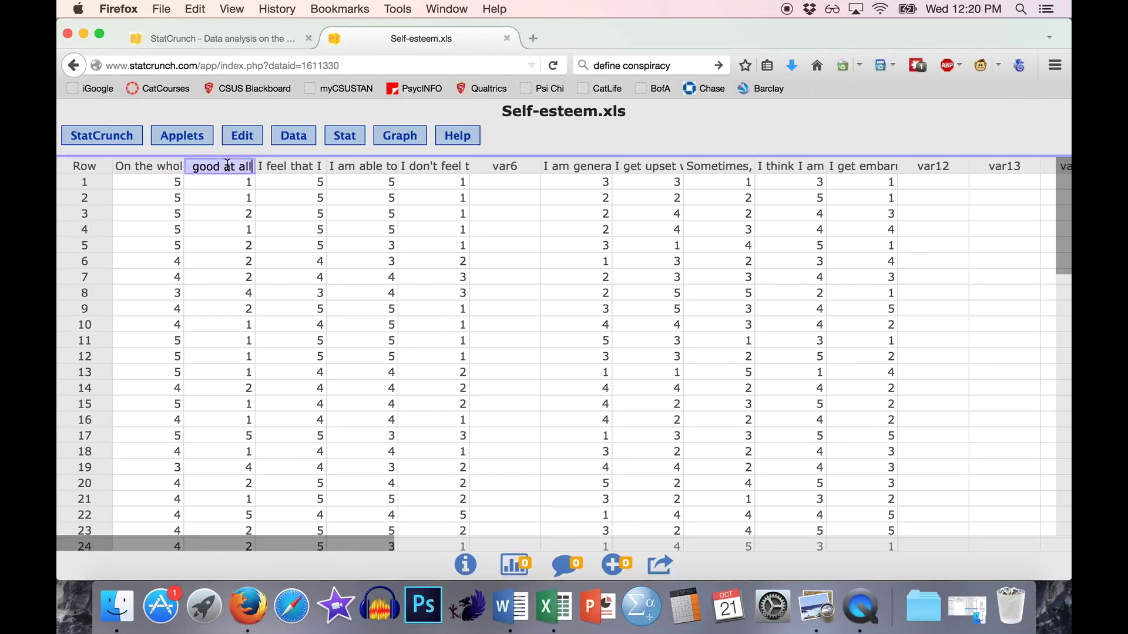
{"action": "left_click_drag", "start_coordinate": [239, 190], "coordinate": [302, 190]}
{"action": "left_click", "coordinate": [235, 182]}
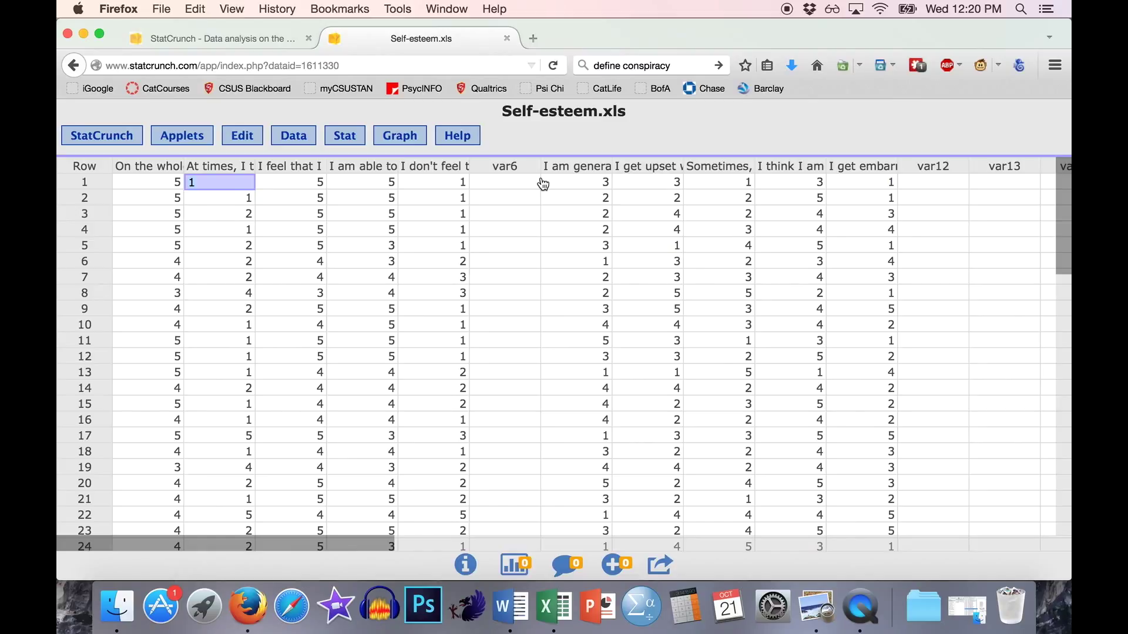
{"action": "left_click", "coordinate": [230, 437]}
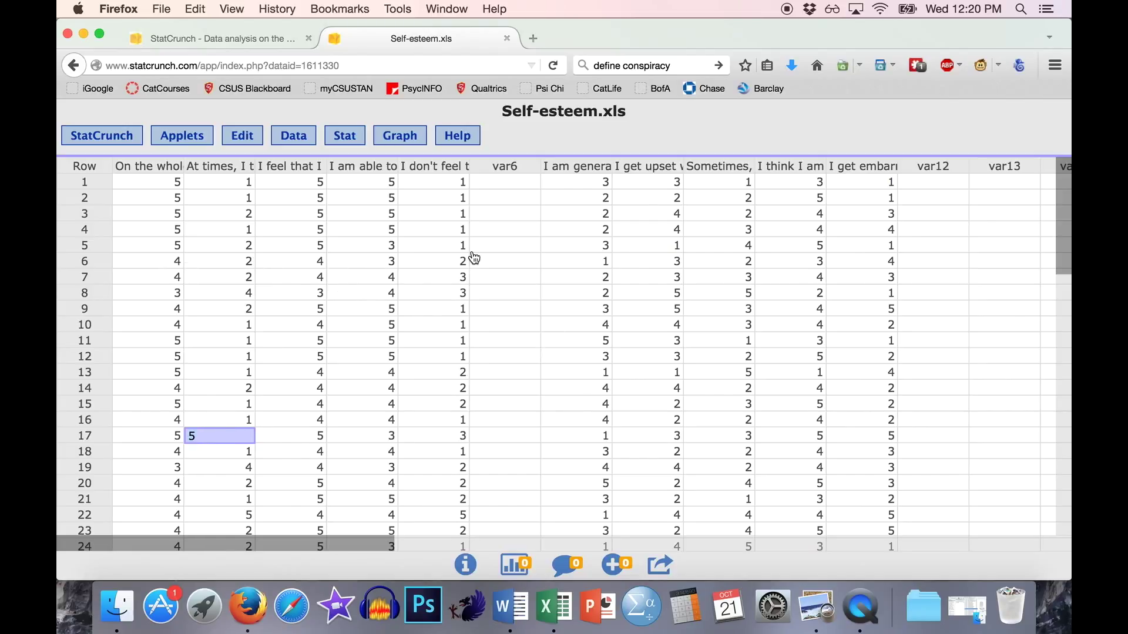
{"action": "left_click", "coordinate": [219, 183]}
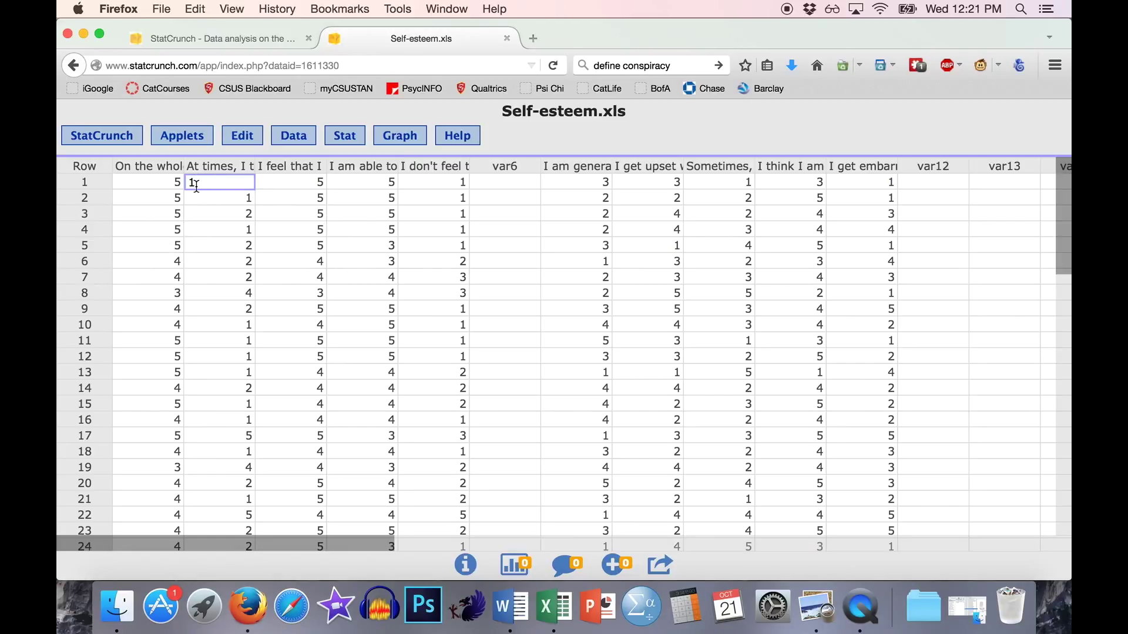
Step: Build the compute expression "At times, I think I am no good at all"*(-1)+6 to reverse-score that item
{"action": "left_click", "coordinate": [294, 136]}
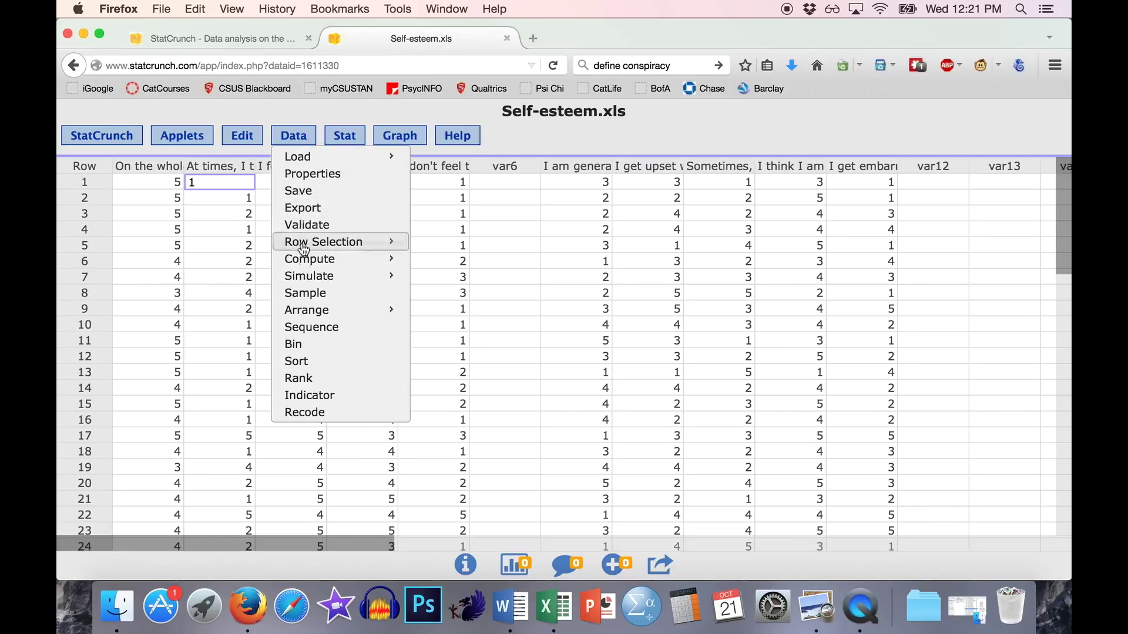
{"action": "mouse_move", "coordinate": [329, 259]}
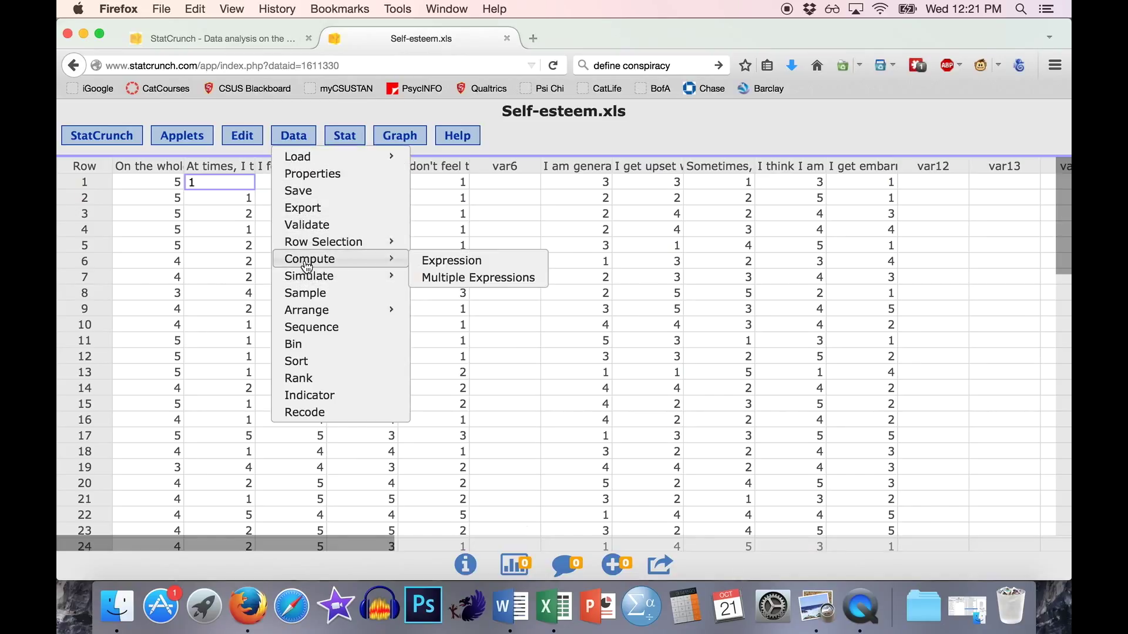
{"action": "left_click", "coordinate": [454, 266]}
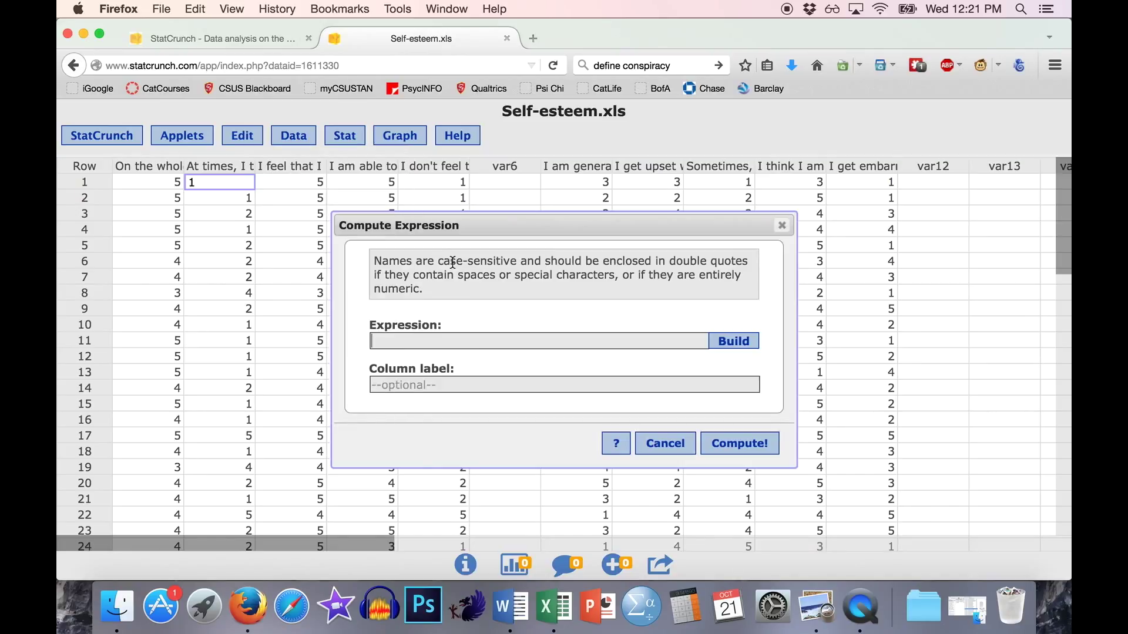
{"action": "left_click", "coordinate": [733, 345]}
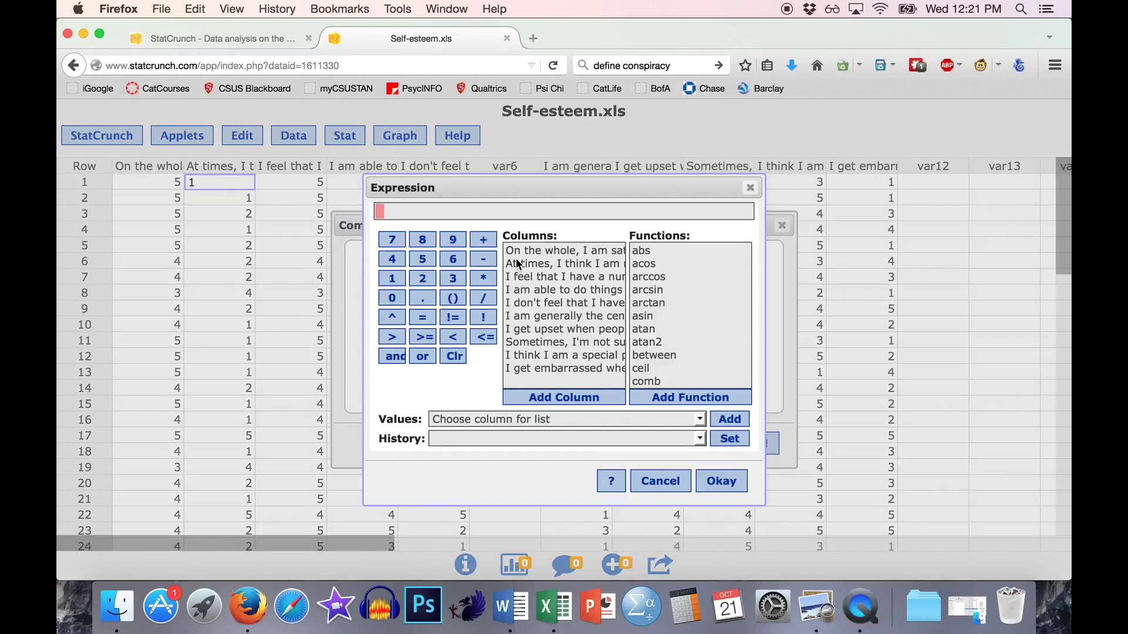
{"action": "left_click", "coordinate": [551, 262]}
{"action": "left_click", "coordinate": [544, 398]}
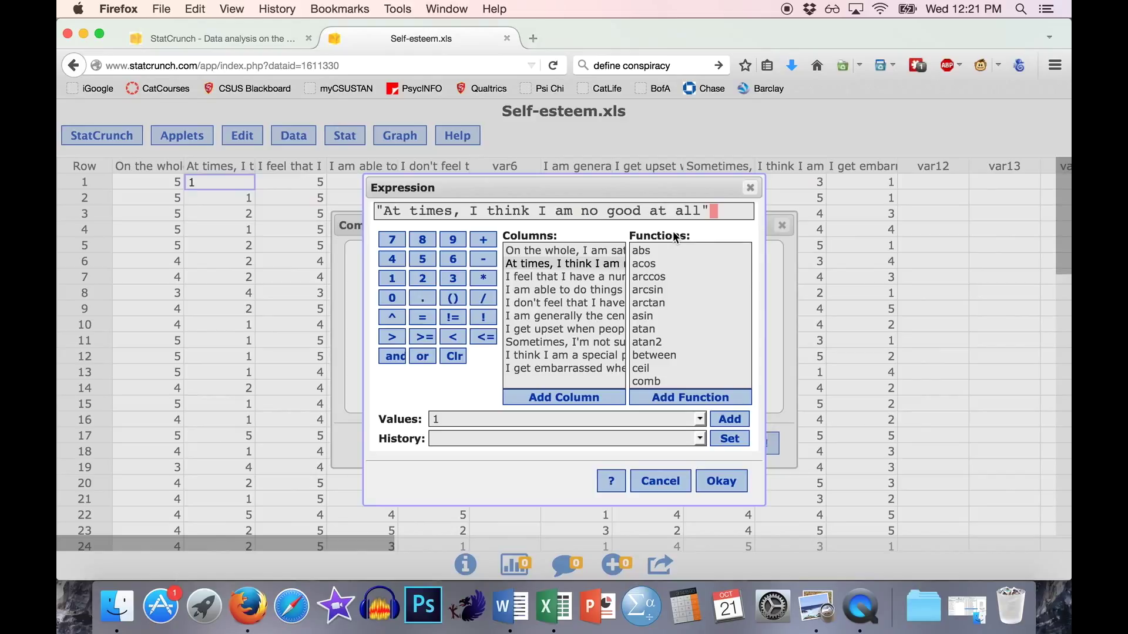
{"action": "type", "text": "*(-1)"}
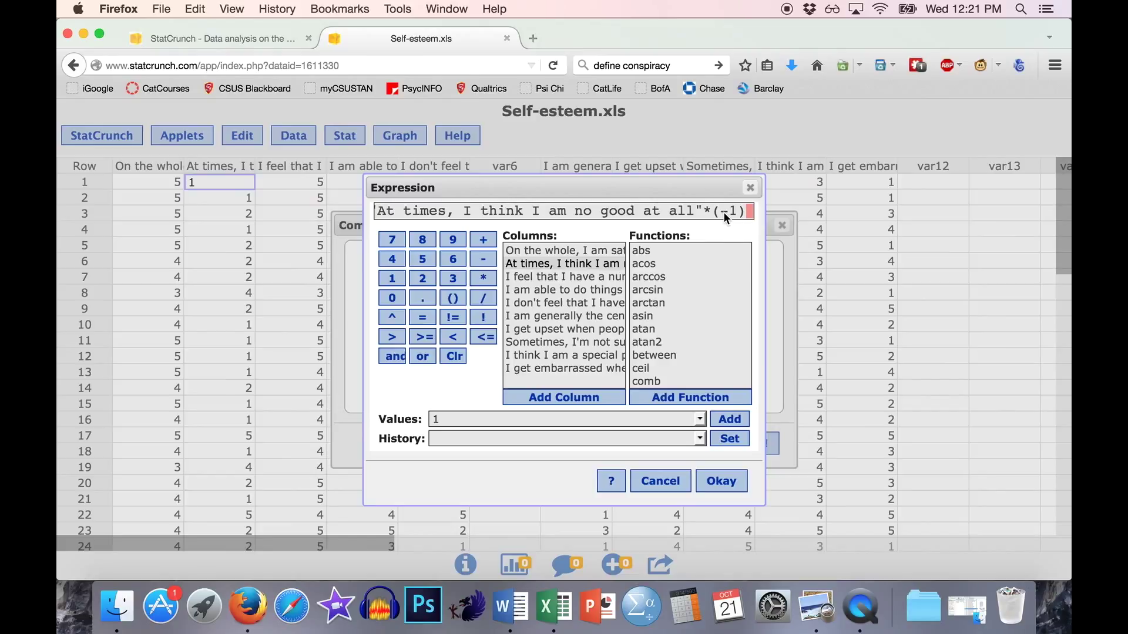
{"action": "type", "text": "+"}
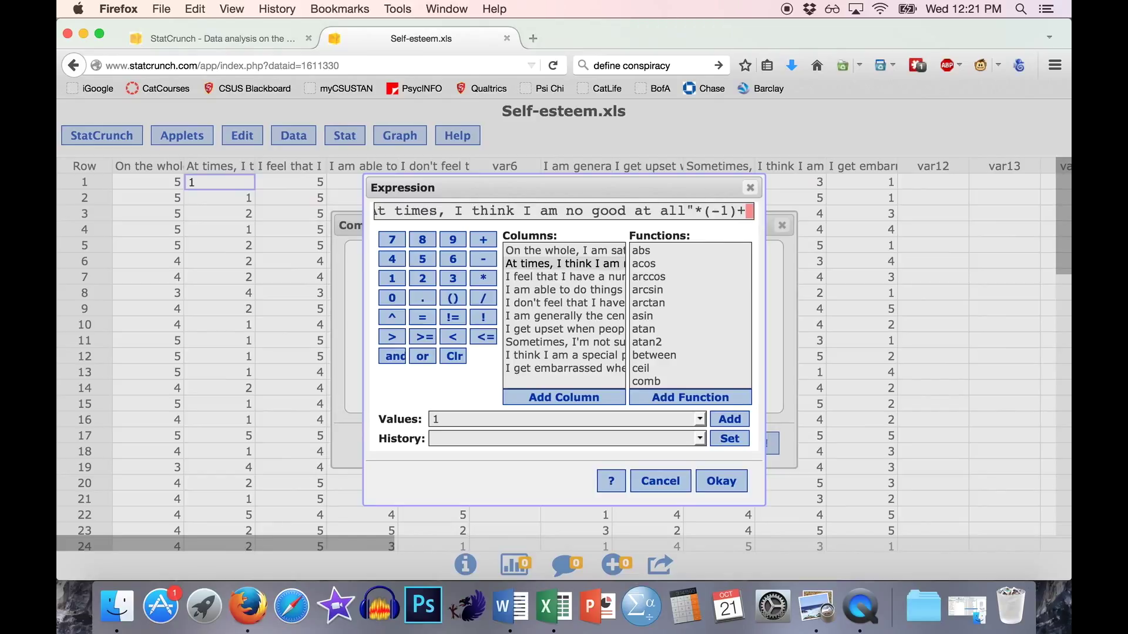
{"action": "type", "text": "6"}
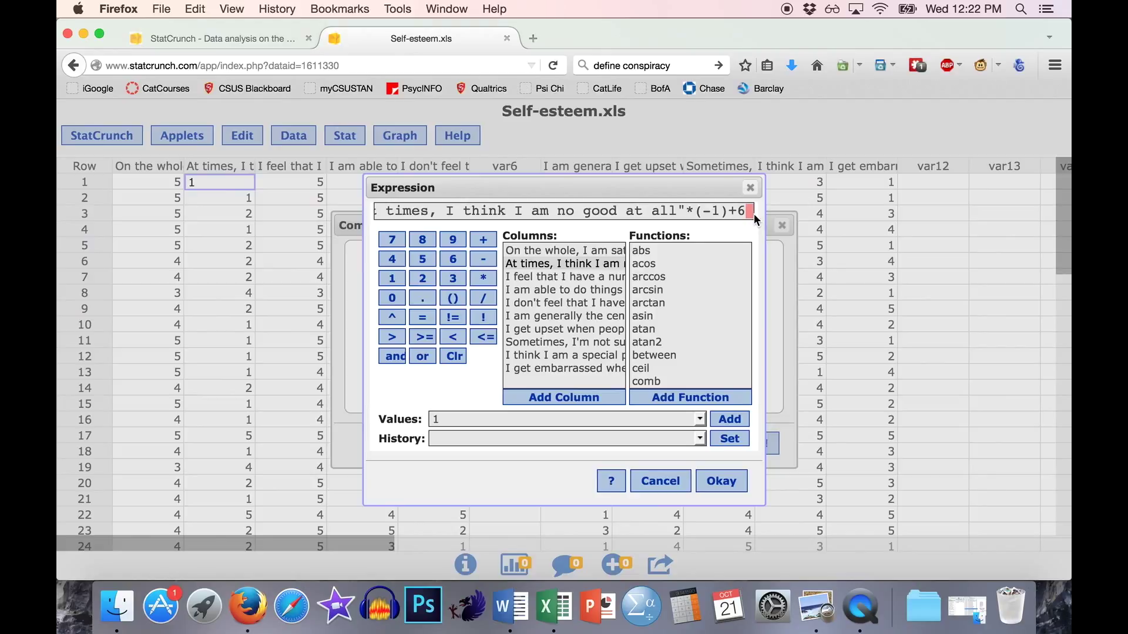
{"action": "left_click", "coordinate": [718, 207]}
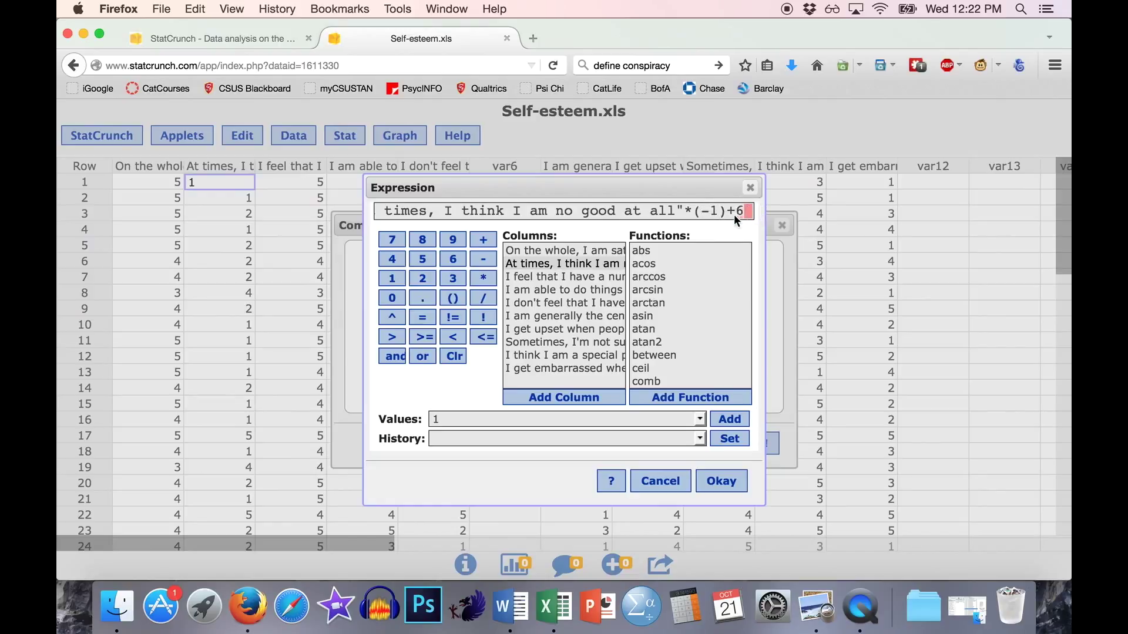
{"action": "left_click", "coordinate": [745, 485]}
Step: Label the new column "R: At times, I think I am no good at all", reusing the item's wording, and compute it
{"action": "left_click_drag", "start_coordinate": [634, 343], "coordinate": [354, 343]}
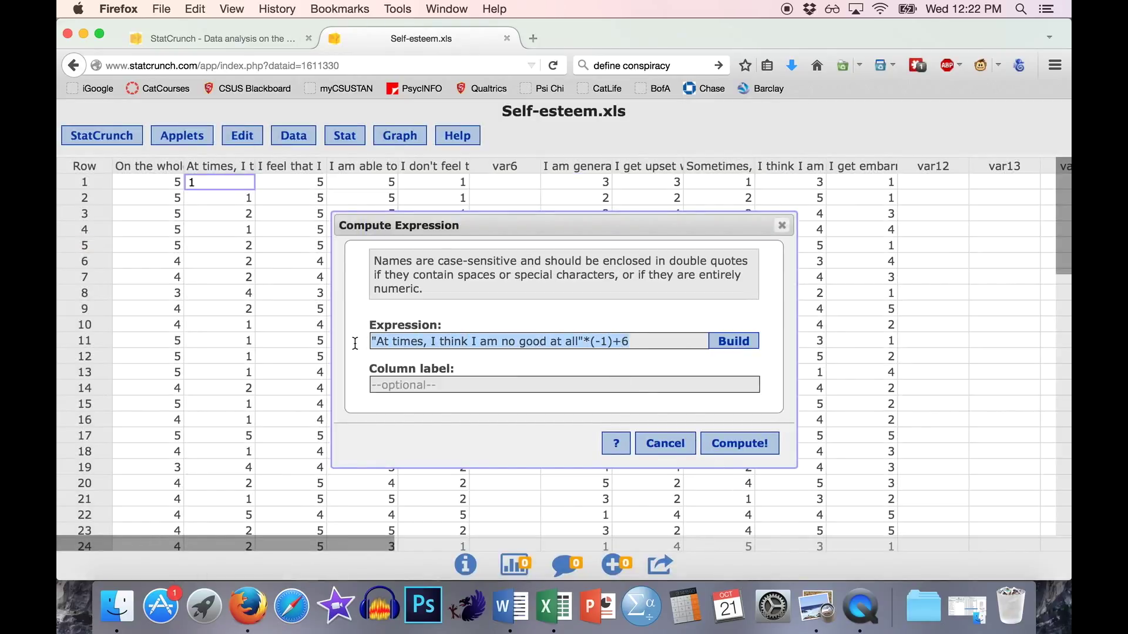
{"action": "left_click", "coordinate": [423, 342]}
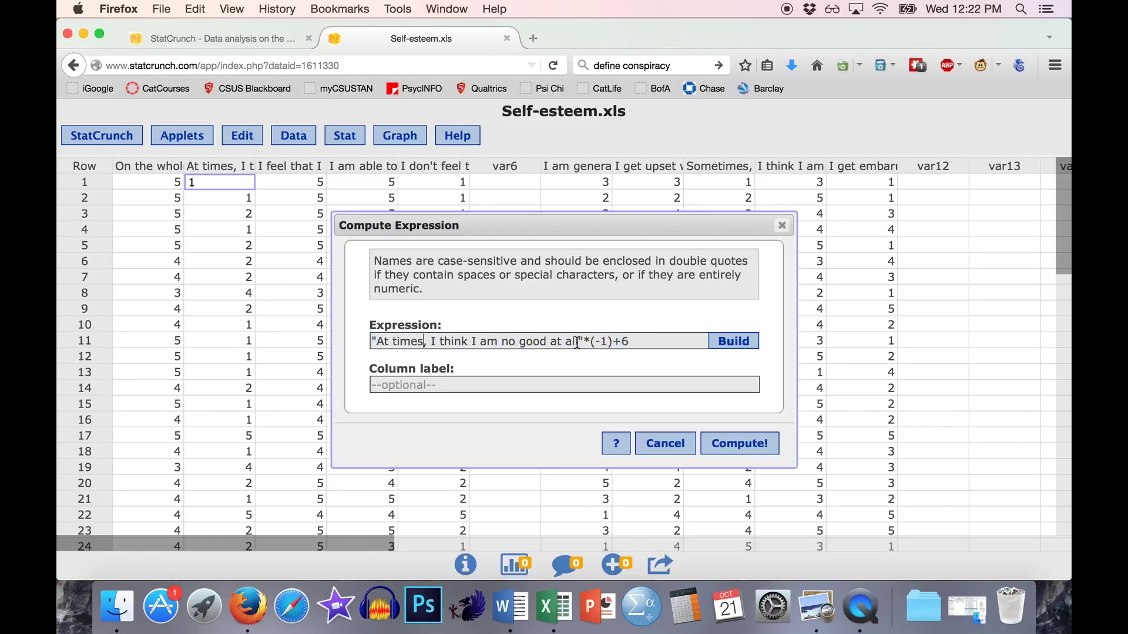
{"action": "left_click_drag", "start_coordinate": [579, 341], "coordinate": [385, 346]}
{"action": "key", "text": "super+c"}
{"action": "left_click", "coordinate": [427, 386]}
{"action": "key", "text": "super+v"}
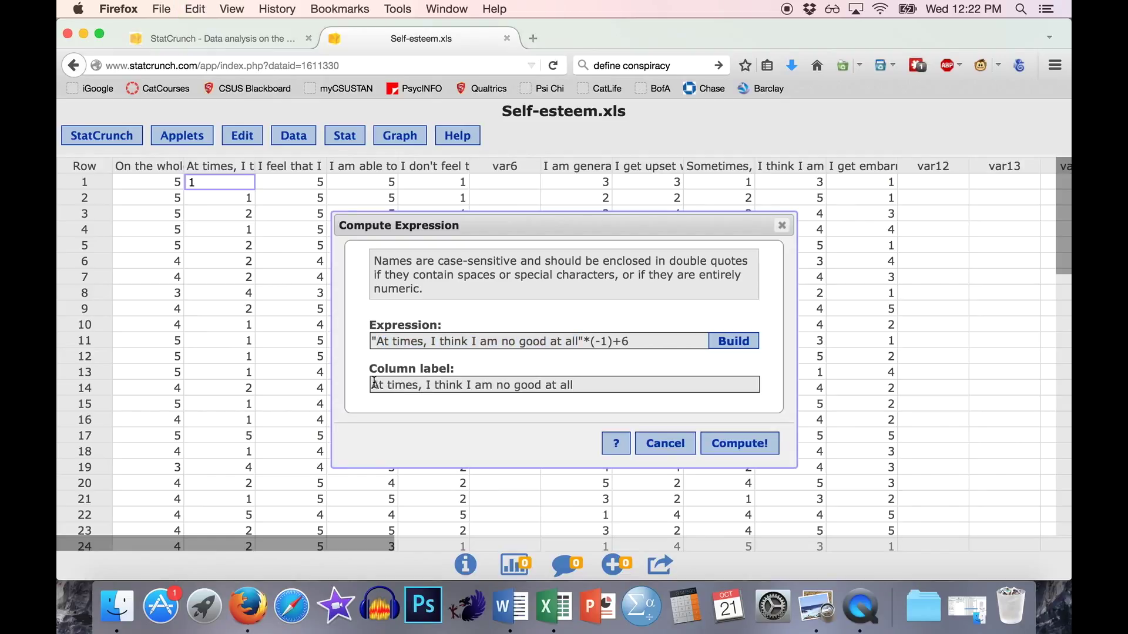
{"action": "type", "text": "R:"}
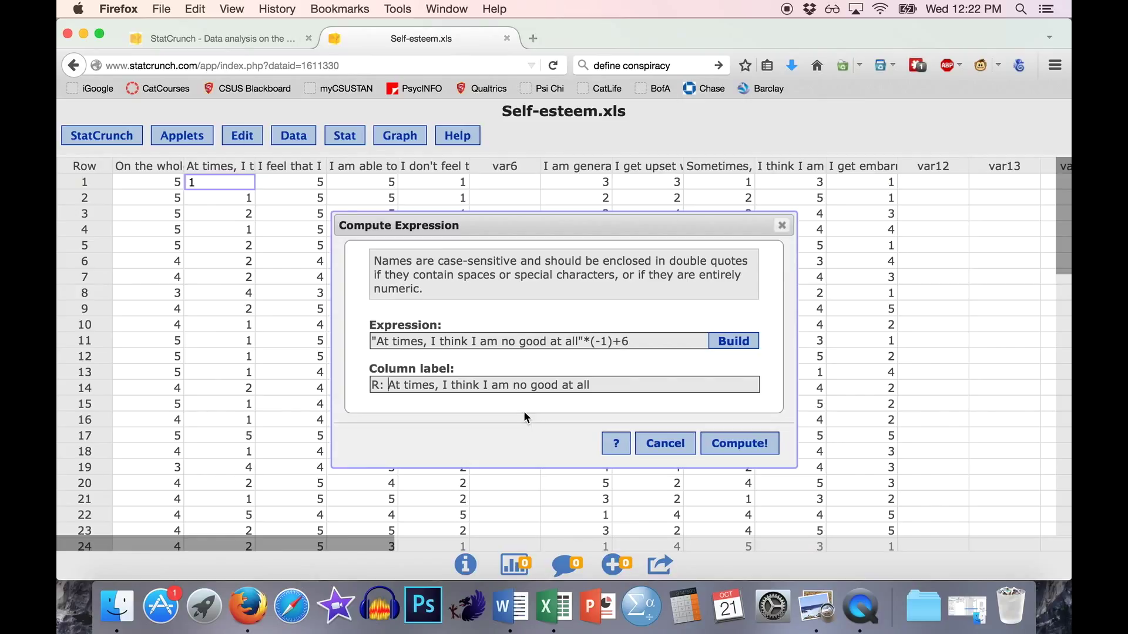
{"action": "left_click", "coordinate": [731, 445]}
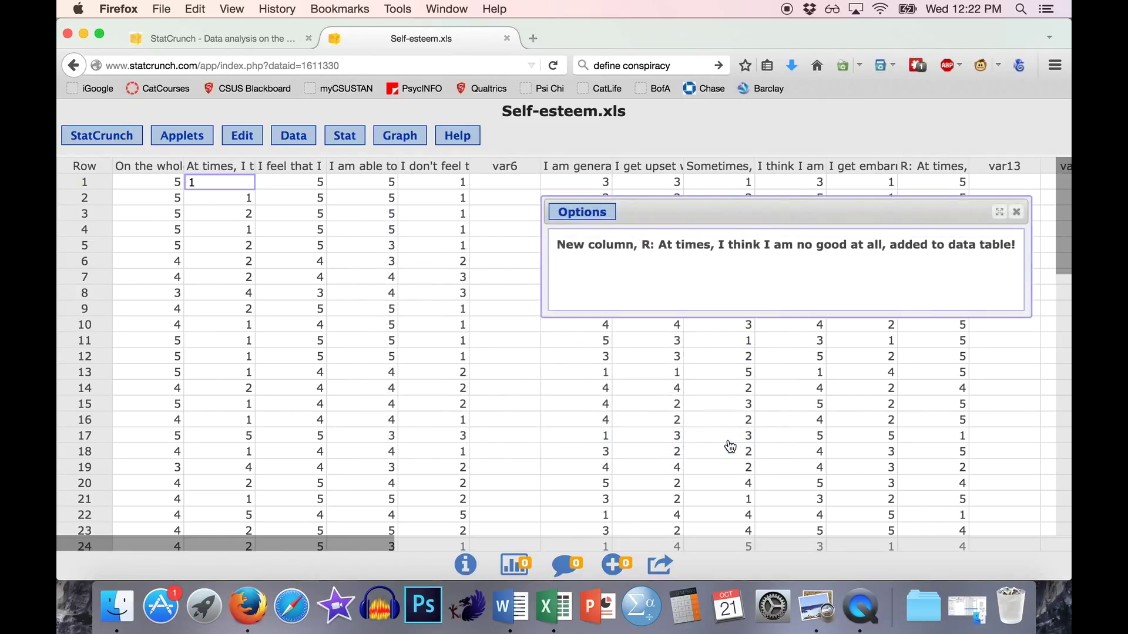
{"action": "left_click_drag", "start_coordinate": [875, 217], "coordinate": [782, 297]}
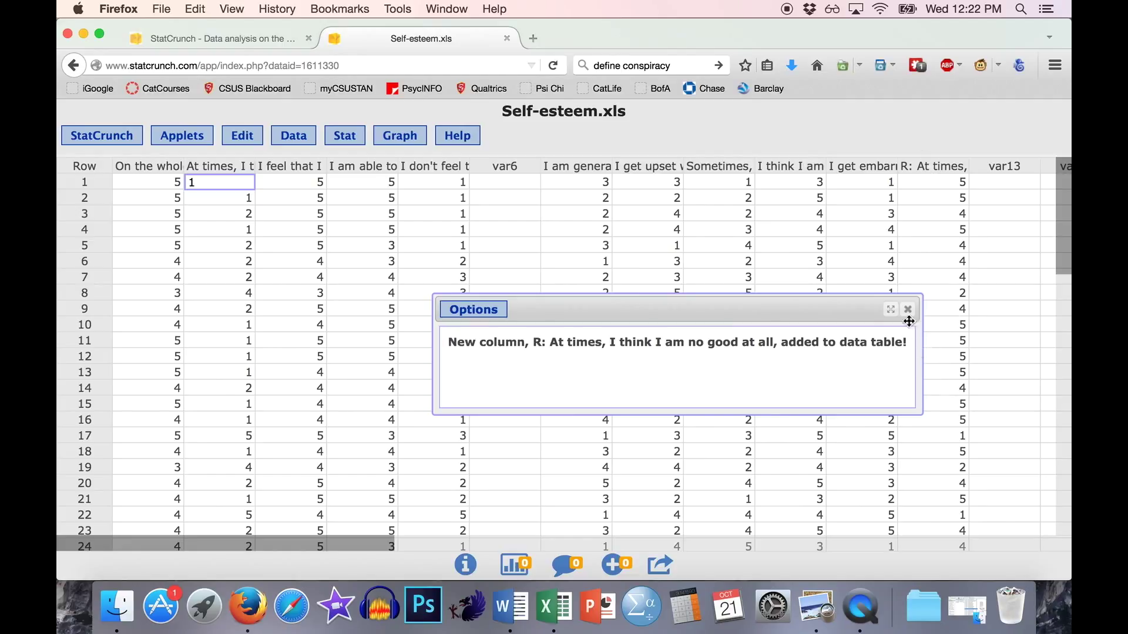
Step: Edit the previous compute expression to reverse-score the other negative item, making it "I don't feel that I have much to be proud of"*(-1)+6
{"action": "left_click", "coordinate": [468, 316]}
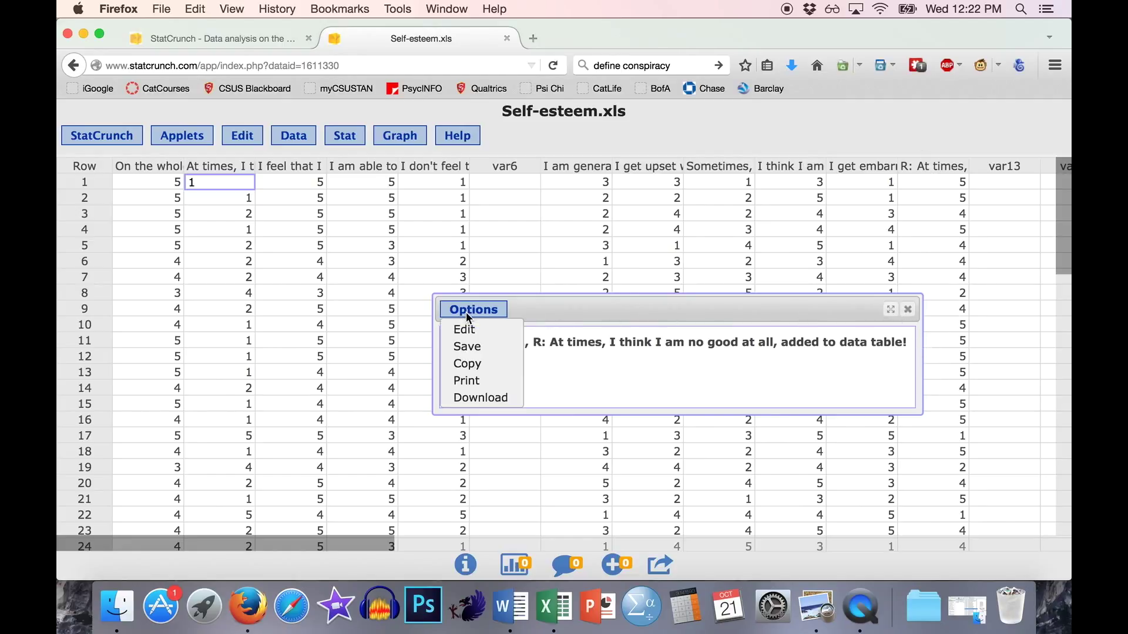
{"action": "left_click", "coordinate": [464, 330]}
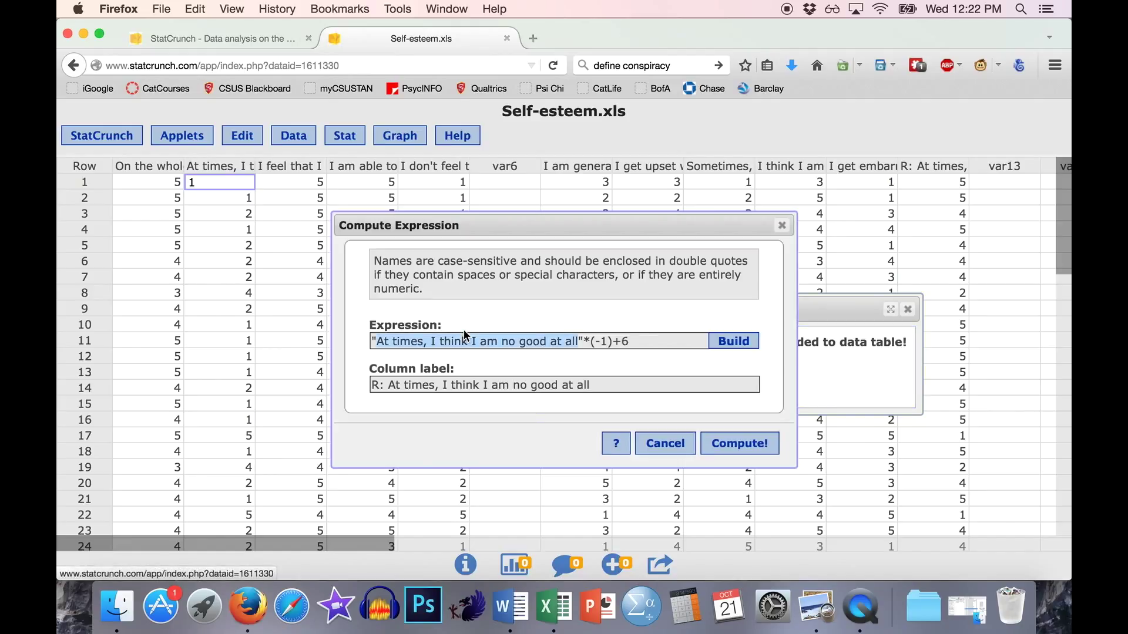
{"action": "left_click", "coordinate": [733, 342]}
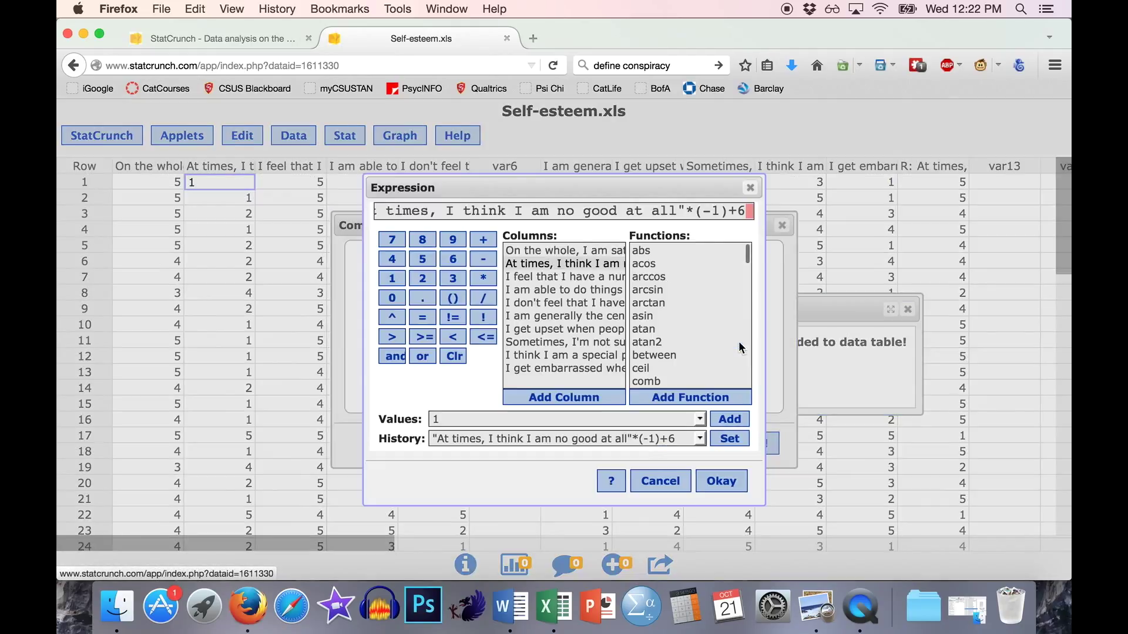
{"action": "key", "text": "BackSpace"}
{"action": "key", "text": "BackSpace"}
{"action": "key", "text": "BackSpace"}
{"action": "key", "text": "BackSpace"}
{"action": "key", "text": "BackSpace"}
{"action": "key", "text": "BackSpace"}
{"action": "key", "text": "BackSpace"}
{"action": "key", "text": "BackSpace"}
{"action": "key", "text": "BackSpace"}
{"action": "key", "text": "BackSpace"}
{"action": "key", "text": "BackSpace"}
{"action": "key", "text": "BackSpace"}
{"action": "key", "text": "BackSpace"}
{"action": "key", "text": "BackSpace"}
{"action": "key", "text": "BackSpace"}
{"action": "key", "text": "BackSpace"}
{"action": "key", "text": "BackSpace"}
{"action": "key", "text": "BackSpace"}
{"action": "key", "text": "BackSpace"}
{"action": "key", "text": "BackSpace"}
{"action": "key", "text": "BackSpace"}
{"action": "key", "text": "BackSpace"}
{"action": "key", "text": "BackSpace"}
{"action": "key", "text": "BackSpace"}
{"action": "key", "text": "BackSpace"}
{"action": "key", "text": "BackSpace"}
{"action": "key", "text": "BackSpace"}
{"action": "key", "text": "BackSpace"}
{"action": "key", "text": "BackSpace"}
{"action": "key", "text": "BackSpace"}
{"action": "key", "text": "BackSpace"}
{"action": "key", "text": "BackSpace"}
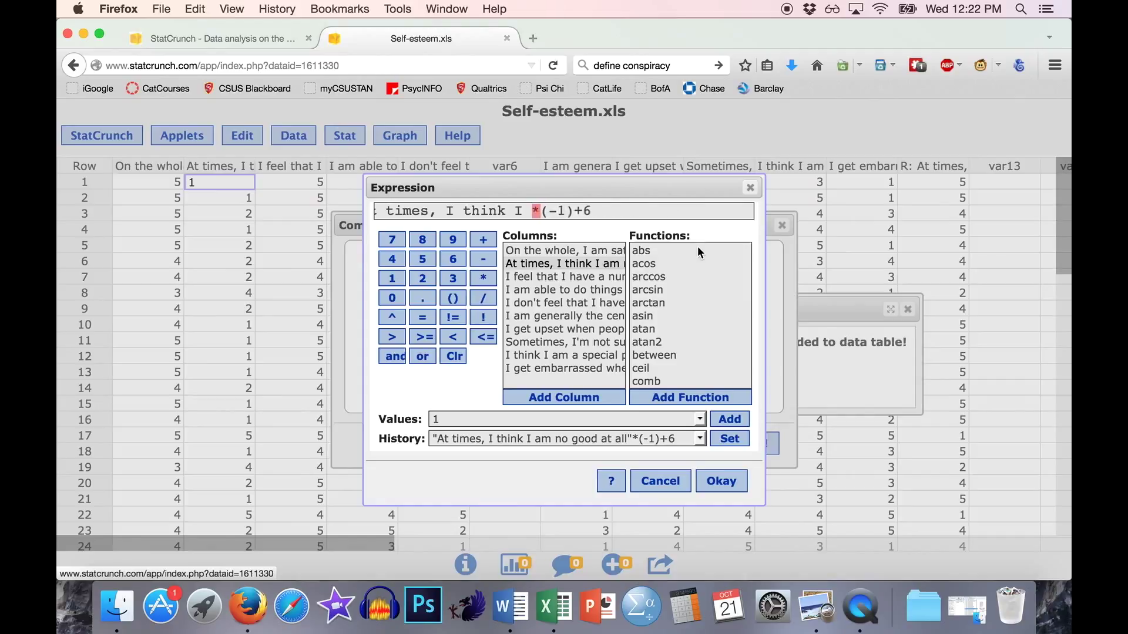
{"action": "key", "text": "BackSpace"}
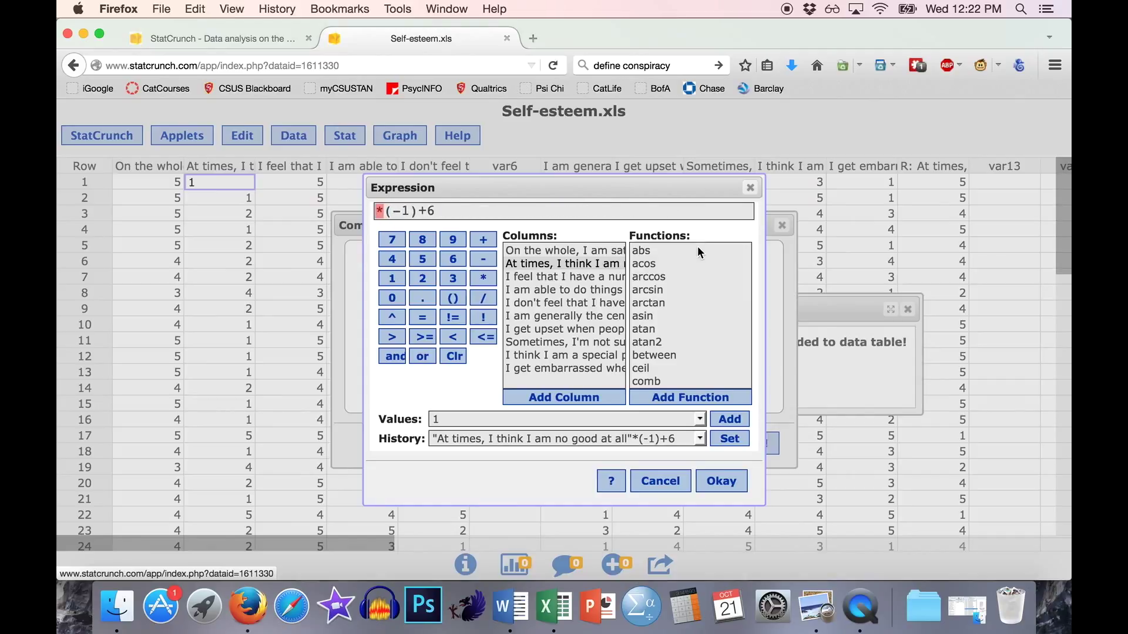
{"action": "left_click", "coordinate": [526, 303]}
{"action": "left_click", "coordinate": [551, 398]}
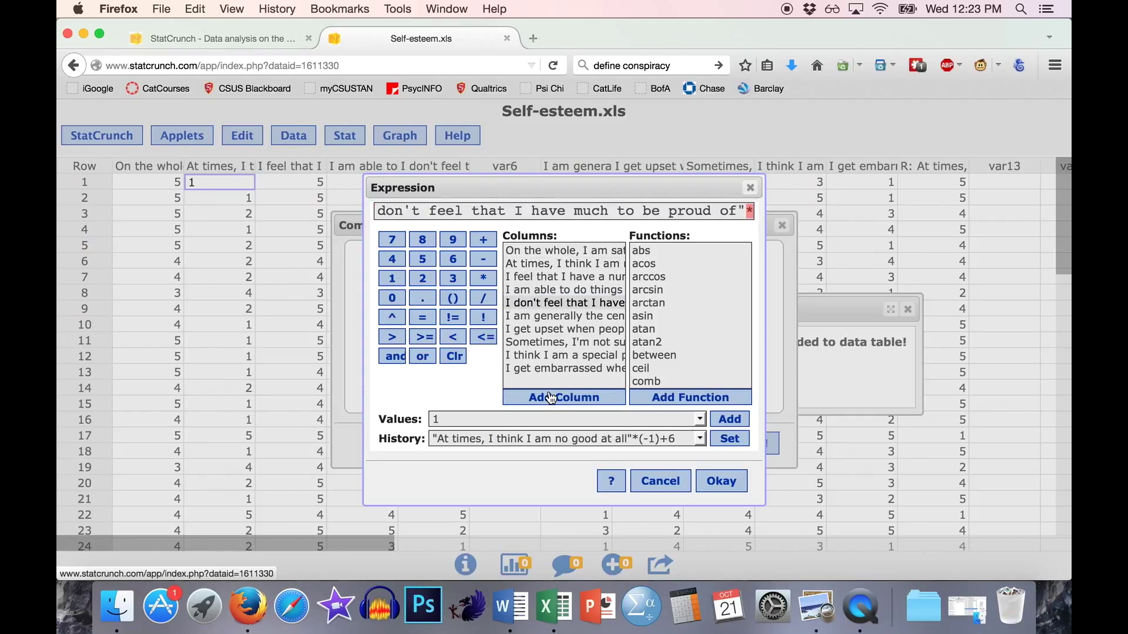
{"action": "left_click", "coordinate": [721, 483]}
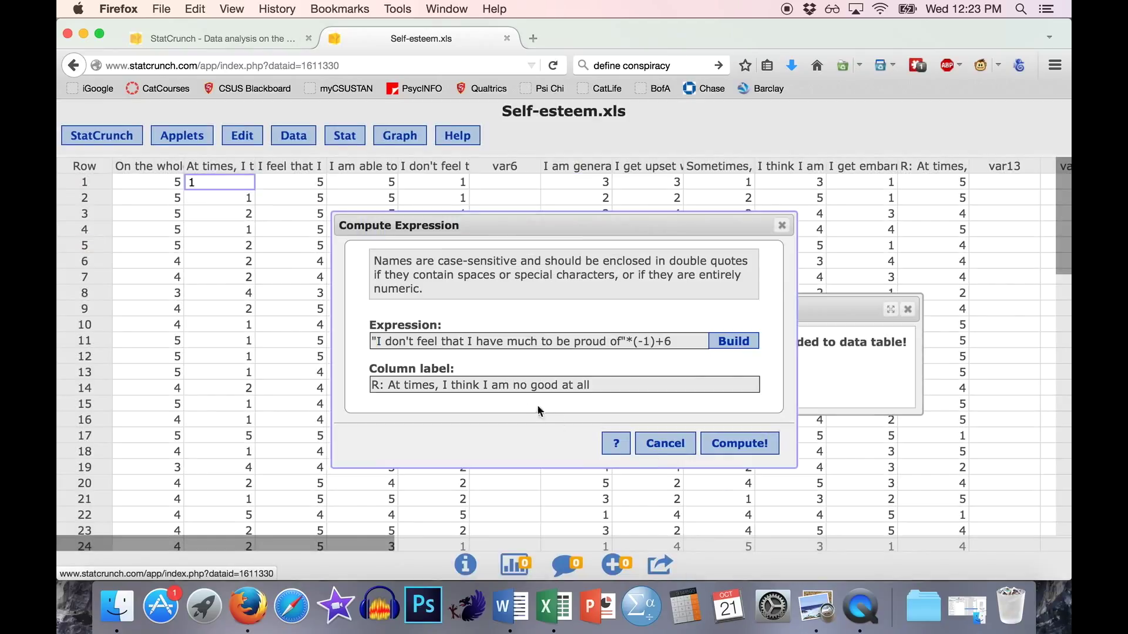
Step: Label the new column "R: I don't feel that I have much to be proud of", reusing the item's wording, and compute it
{"action": "triple_click", "coordinate": [419, 345]}
{"action": "left_click", "coordinate": [620, 345], "text": "shift"}
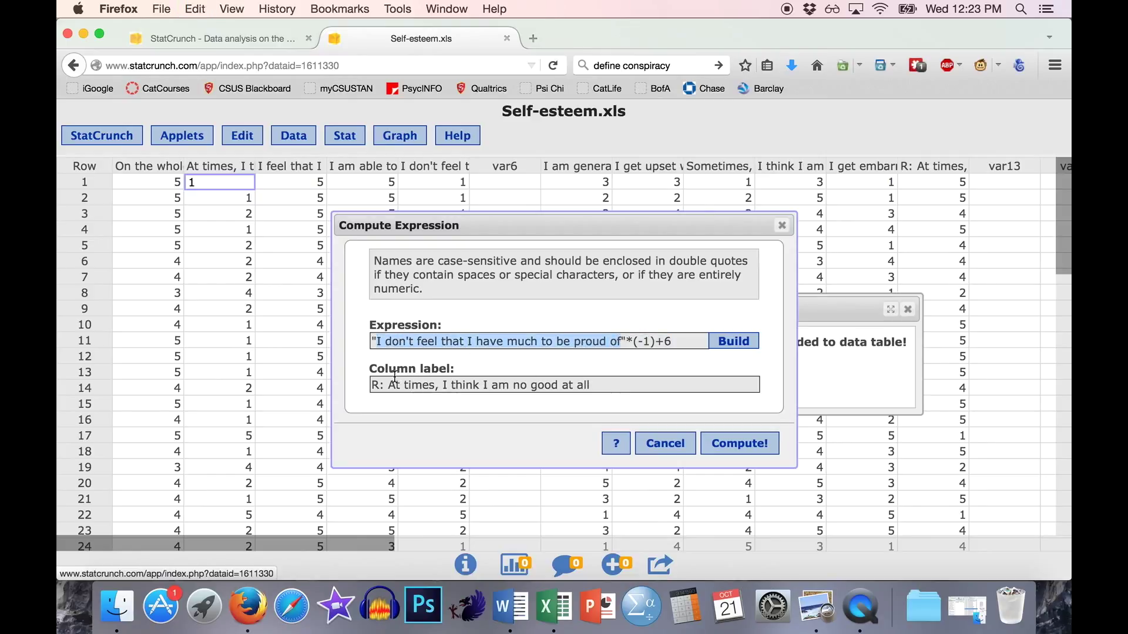
{"action": "left_click_drag", "start_coordinate": [389, 383], "coordinate": [593, 385]}
{"action": "key", "text": "super+v"}
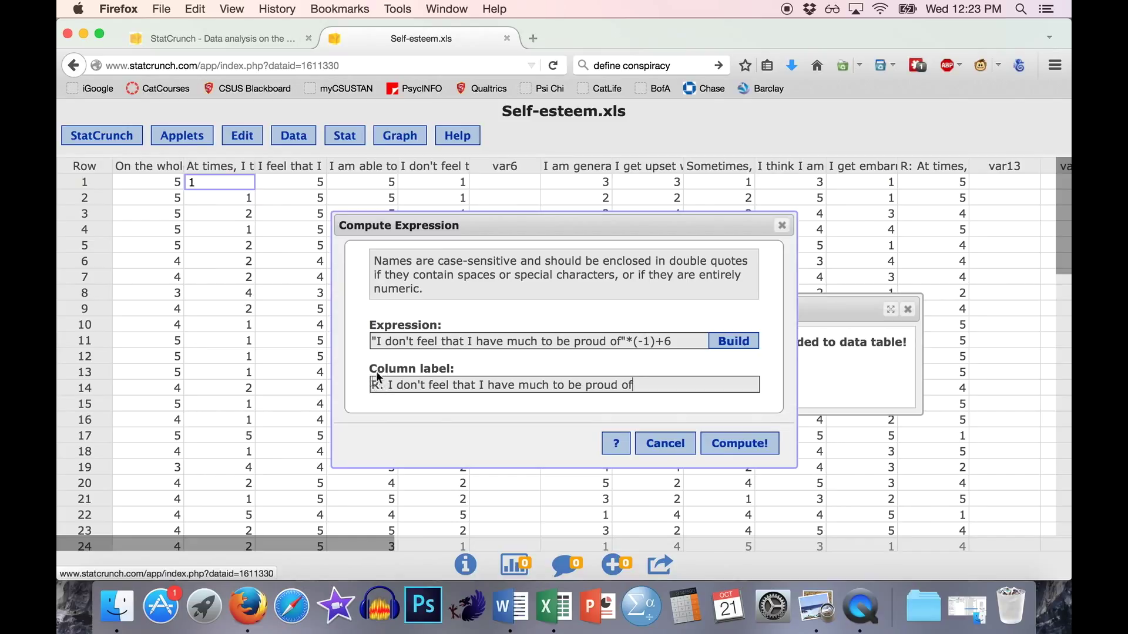
{"action": "left_click", "coordinate": [736, 443]}
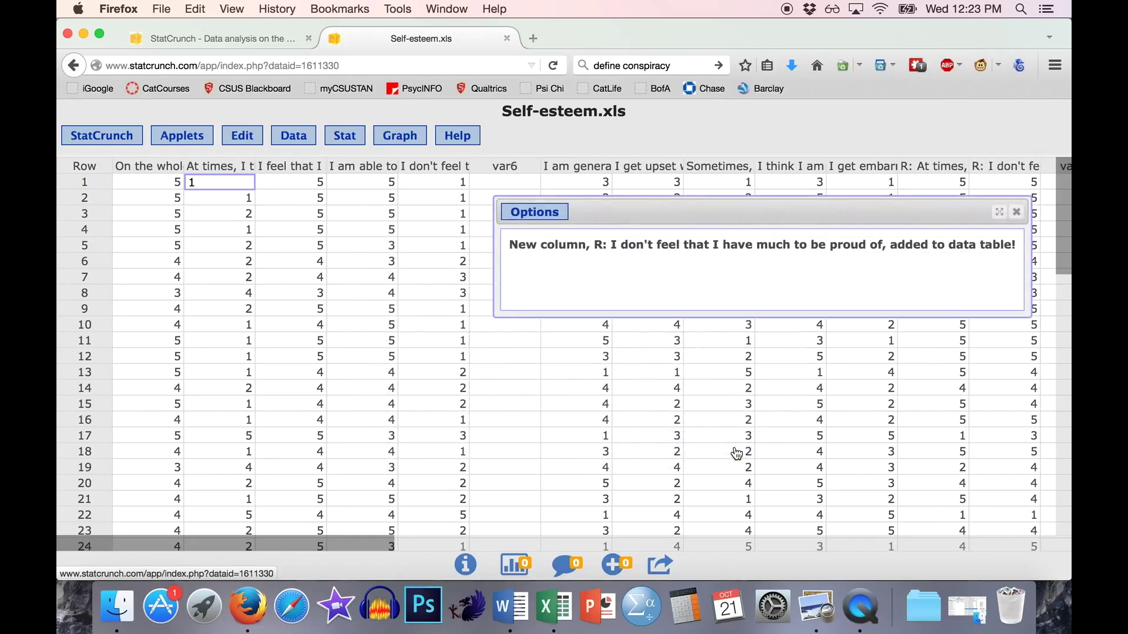
{"action": "left_click", "coordinate": [1017, 213]}
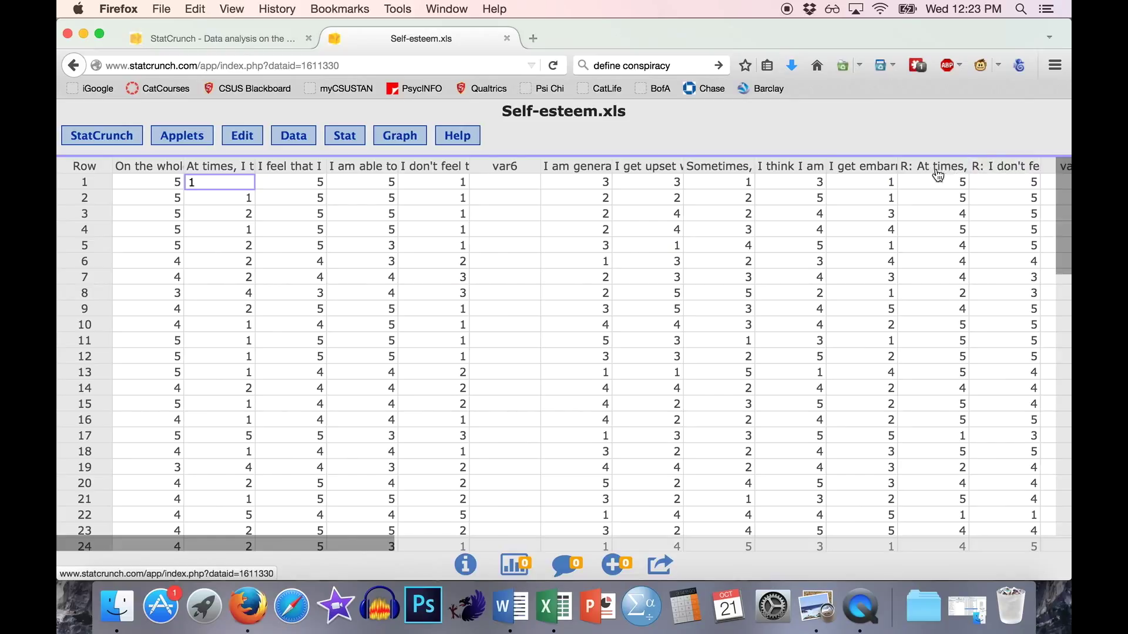
Step: Move the two reverse-scored "R:" columns before the empty var6 column
{"action": "left_click", "coordinate": [296, 140]}
{"action": "left_click", "coordinate": [241, 140]}
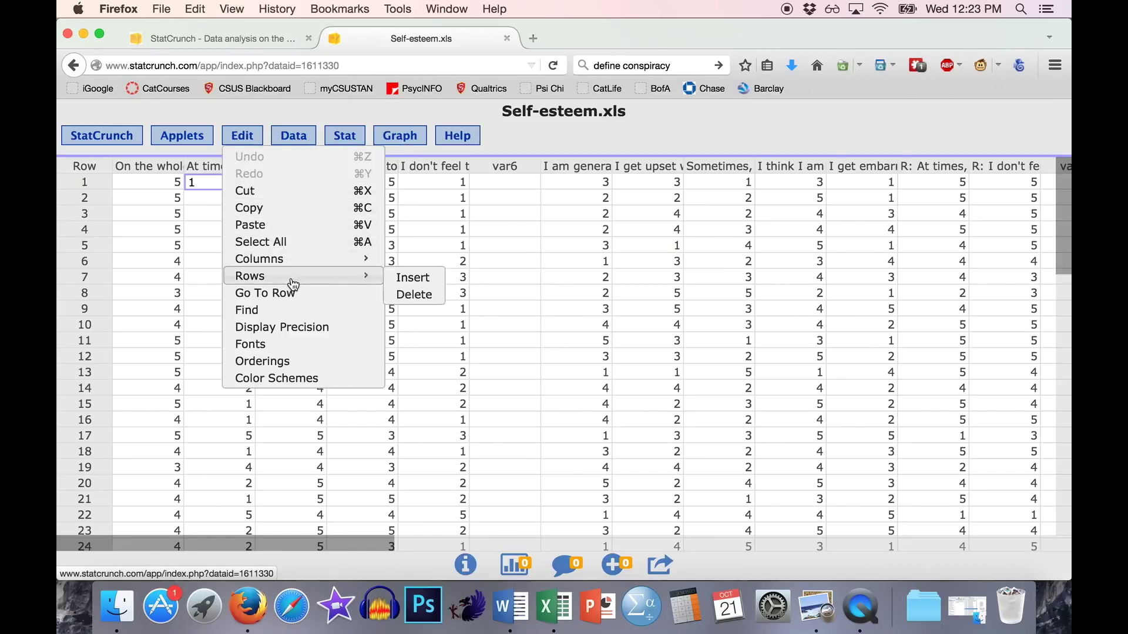
{"action": "mouse_move", "coordinate": [297, 266]}
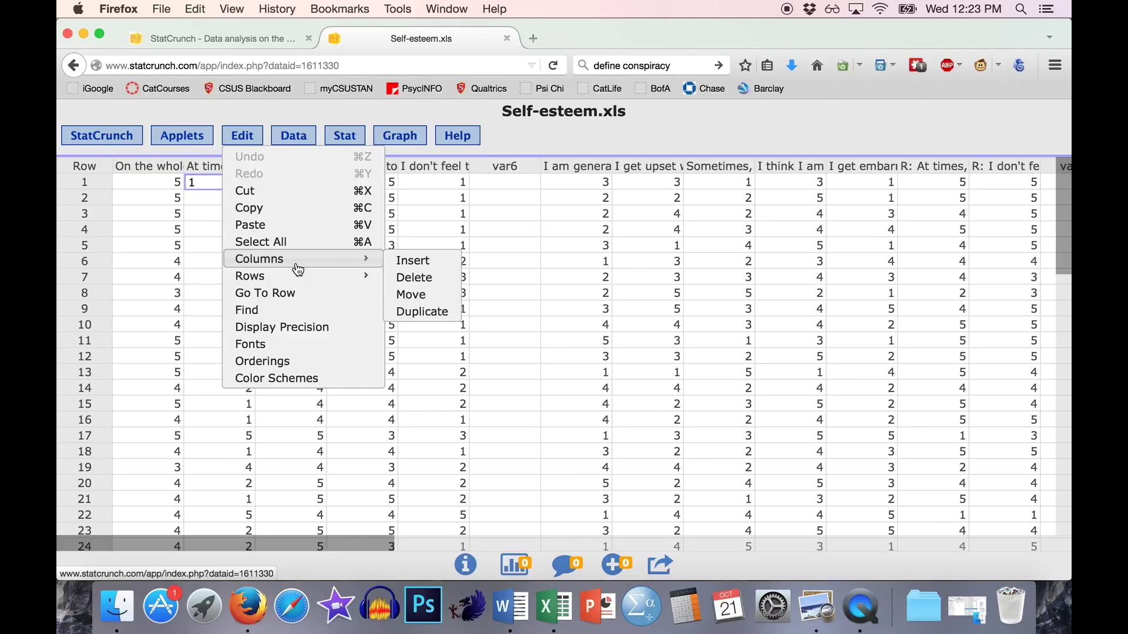
{"action": "left_click", "coordinate": [416, 295]}
{"action": "scroll", "coordinate": [466, 287], "scroll_direction": "down", "scroll_amount": 5}
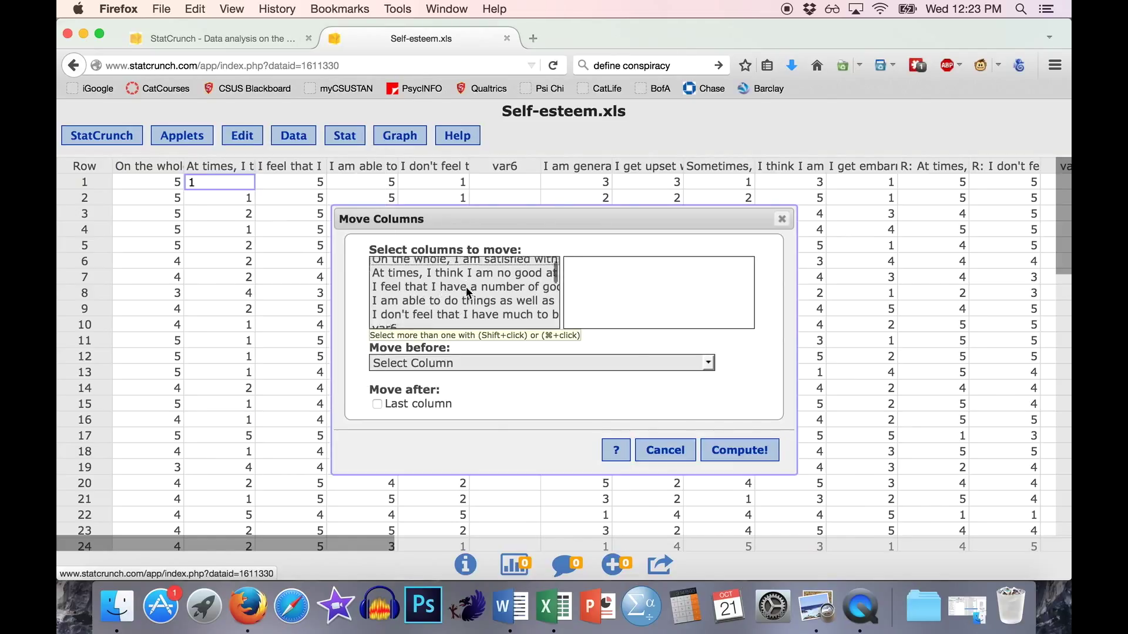
{"action": "left_click", "coordinate": [417, 309]}
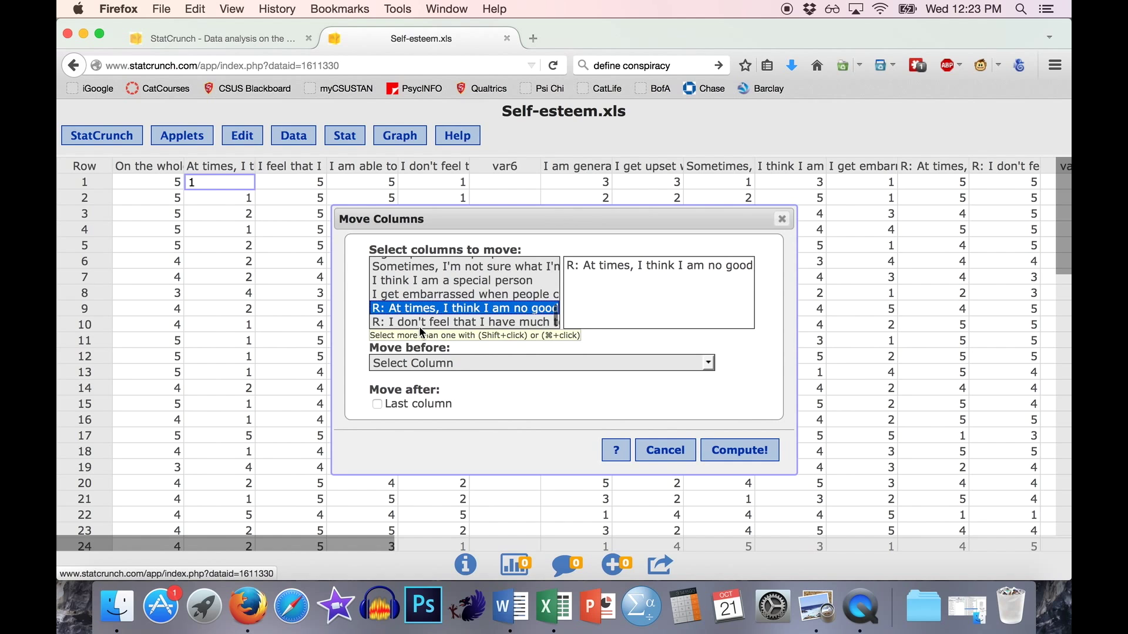
{"action": "left_click", "coordinate": [419, 323], "text": "shift"}
{"action": "left_click", "coordinate": [450, 367]}
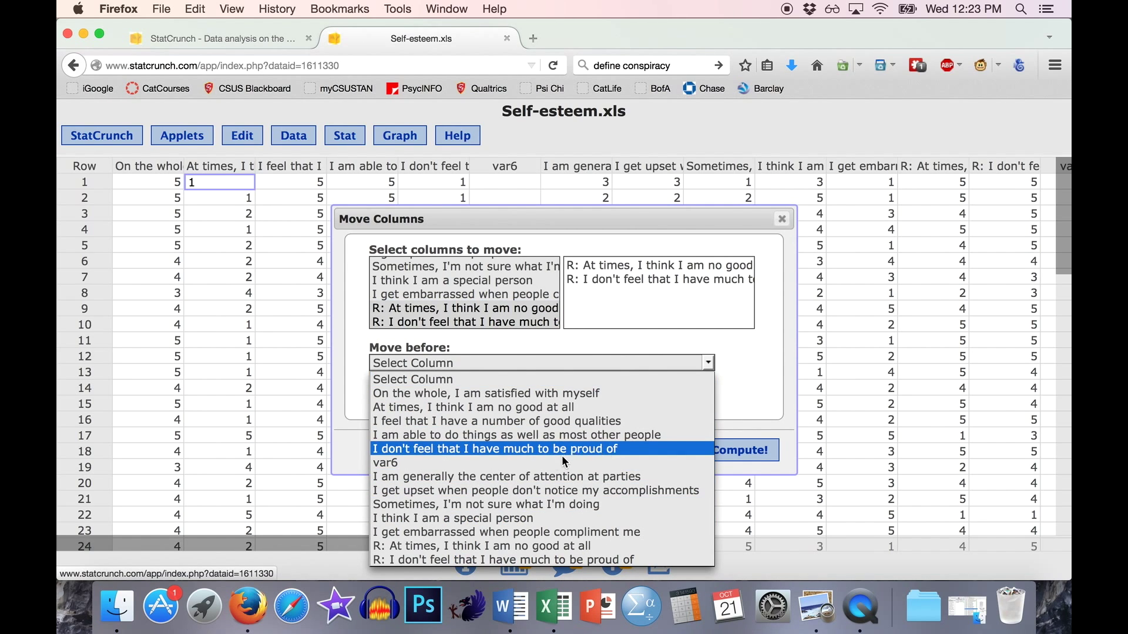
{"action": "left_click", "coordinate": [466, 464]}
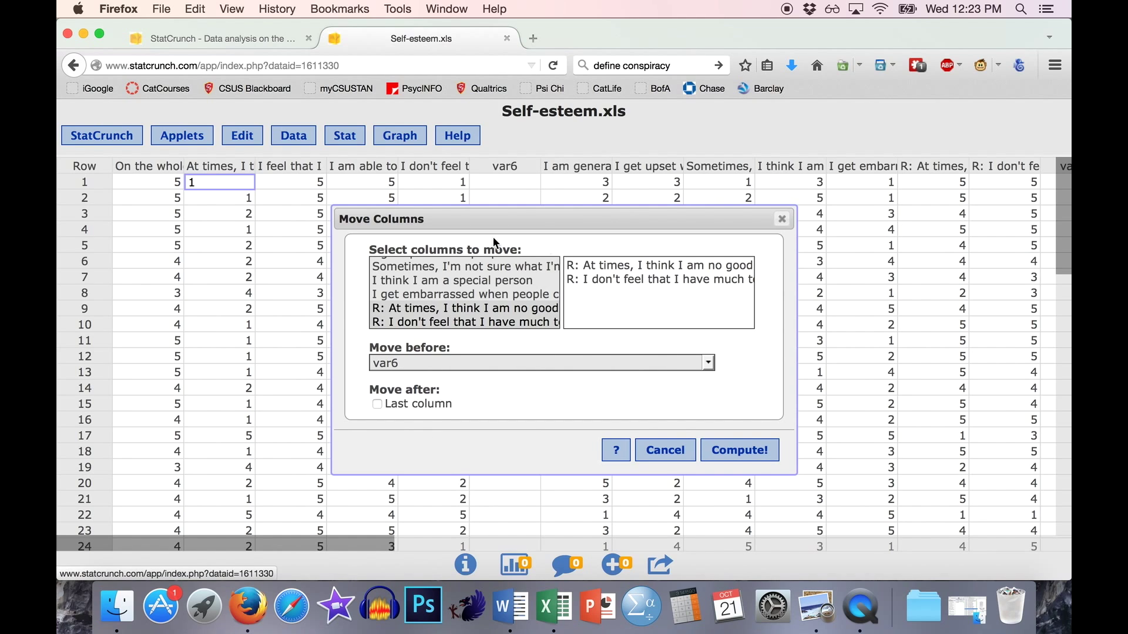
{"action": "left_click", "coordinate": [764, 466]}
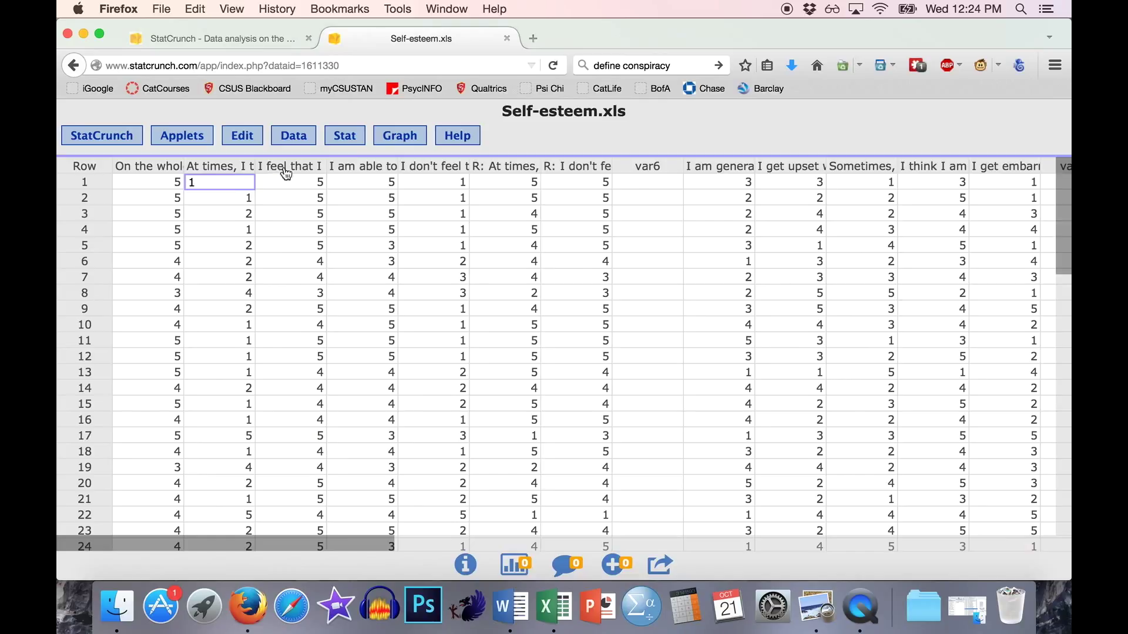
Step: Compare the headers of the two negatively worded items with their reverse-scored "R:" columns and examine the reversed values
{"action": "left_click", "coordinate": [498, 166]}
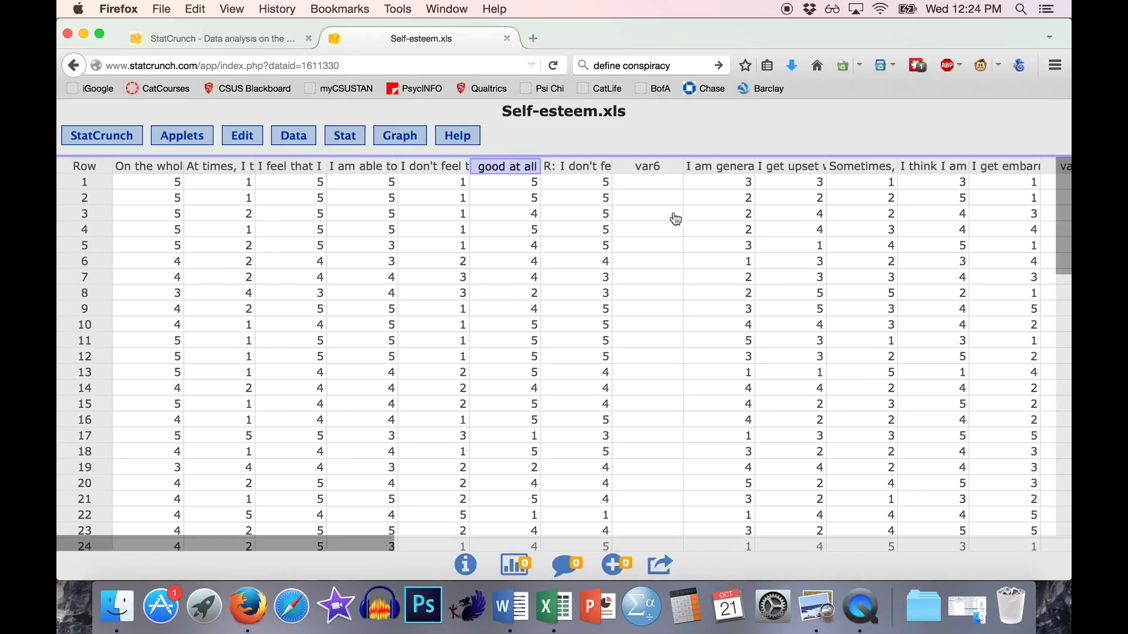
{"action": "left_click", "coordinate": [227, 167]}
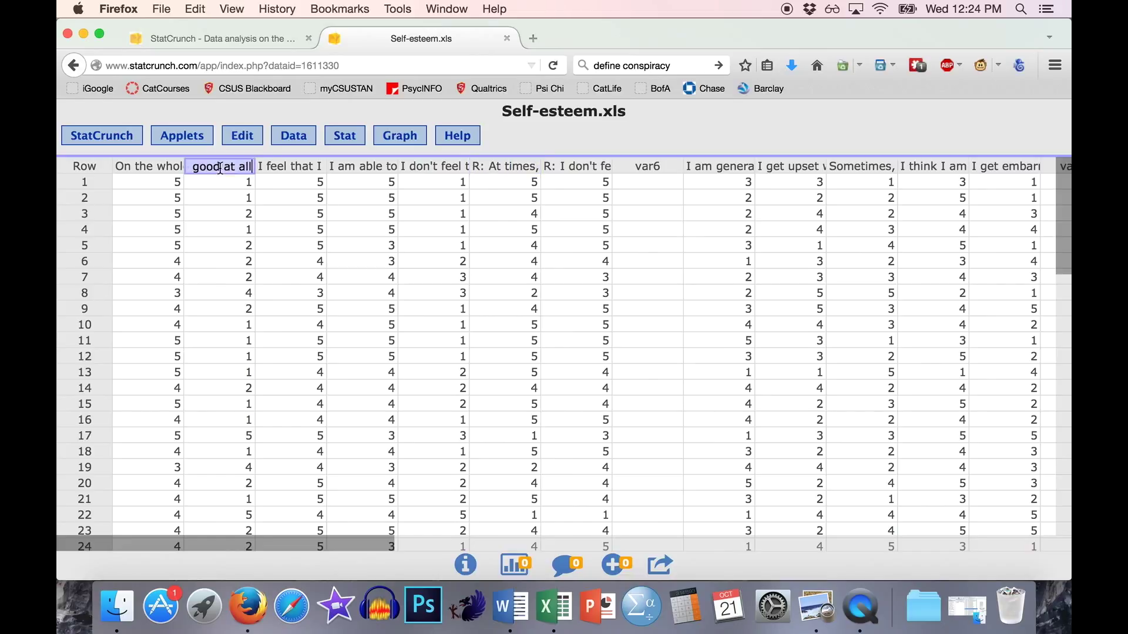
{"action": "left_click", "coordinate": [361, 166]}
{"action": "left_click", "coordinate": [414, 168]}
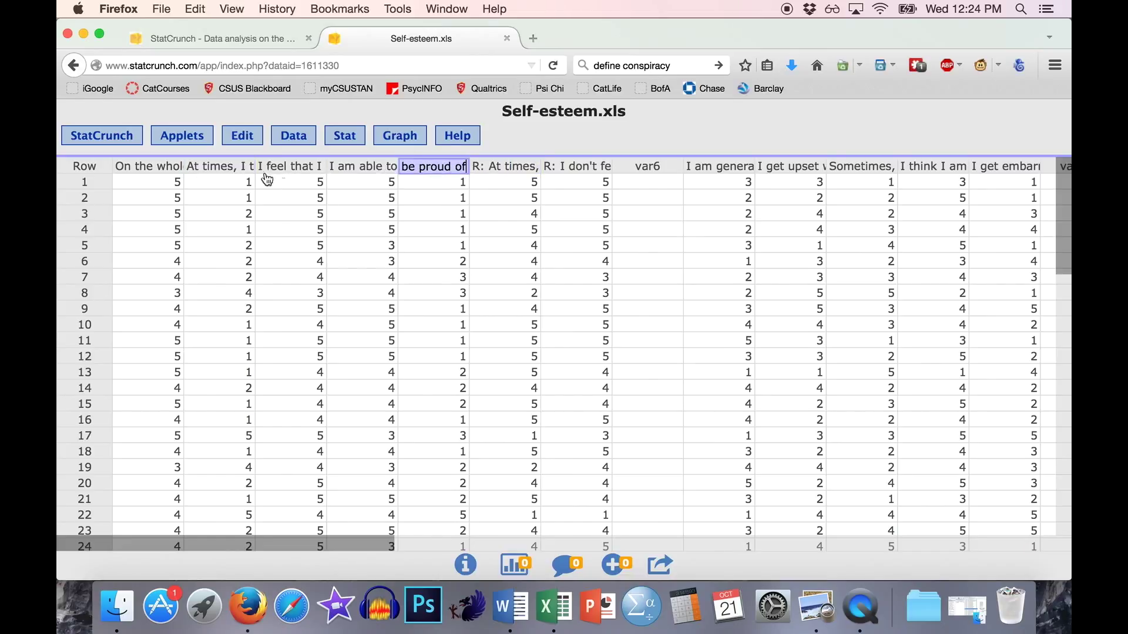
{"action": "left_click", "coordinate": [209, 165]}
{"action": "left_click", "coordinate": [433, 165]}
{"action": "left_click_drag", "start_coordinate": [510, 182], "coordinate": [526, 353]}
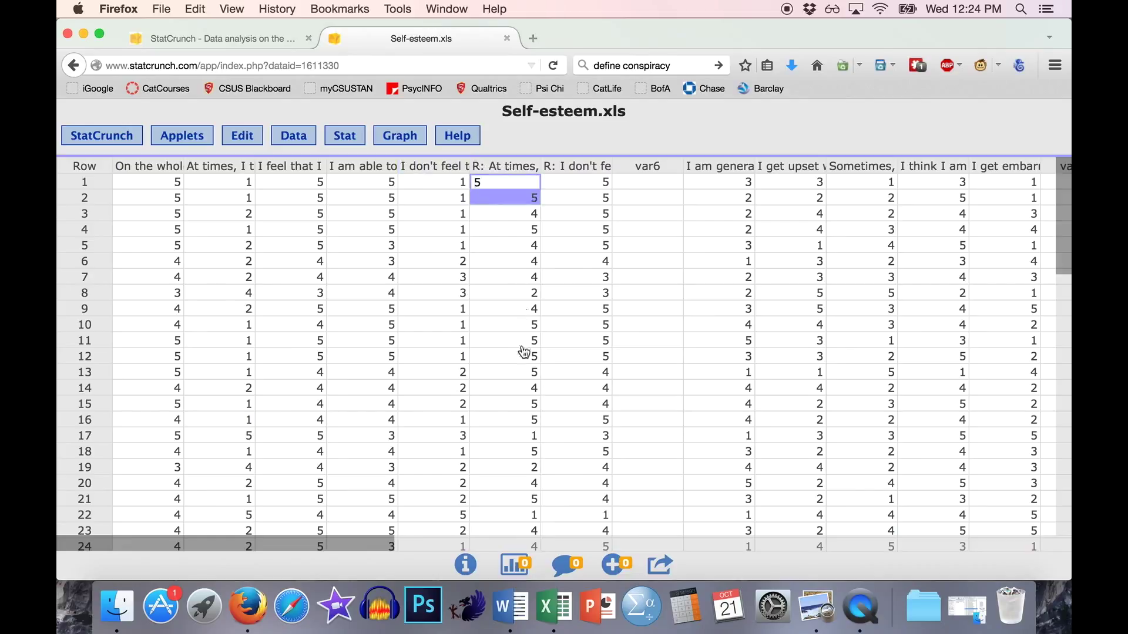
{"action": "left_click_drag", "start_coordinate": [591, 182], "coordinate": [587, 409]}
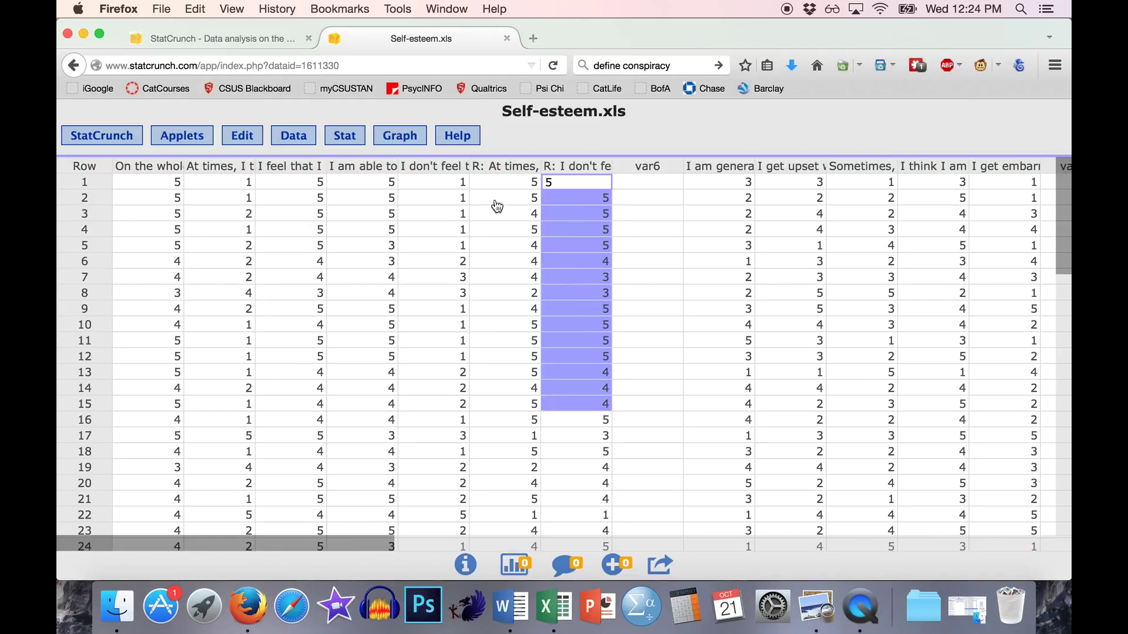
{"action": "left_click", "coordinate": [571, 184]}
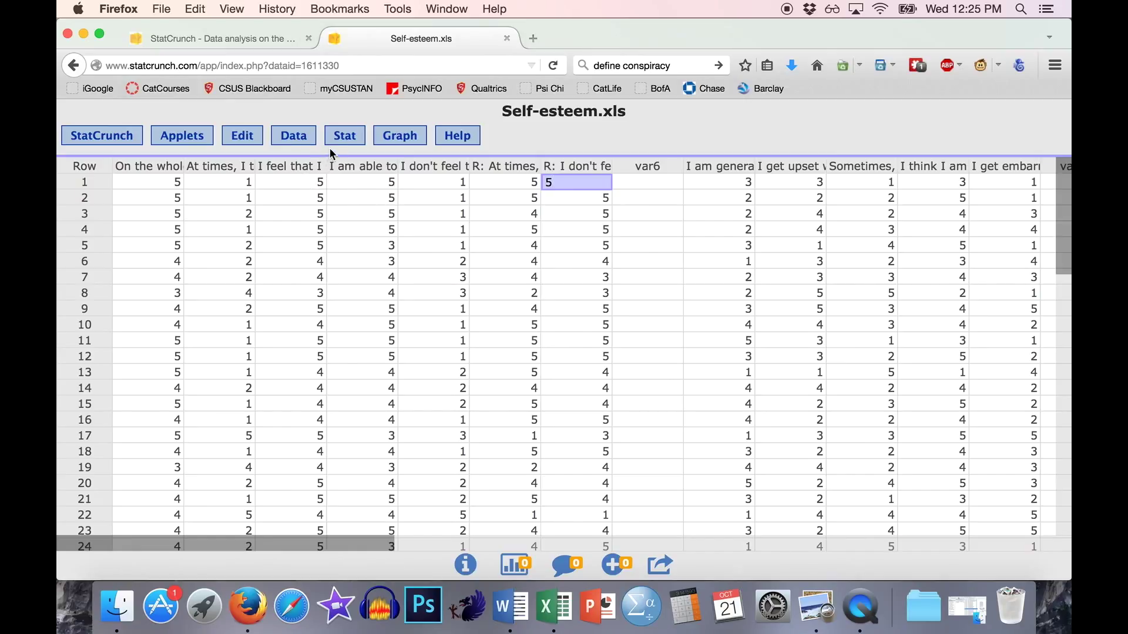
Step: Start a new compute expression for the self-esteem items with "On the whole, I am satisfied with myself" followed by a plus sign
{"action": "left_click", "coordinate": [293, 136]}
{"action": "mouse_move", "coordinate": [331, 264]}
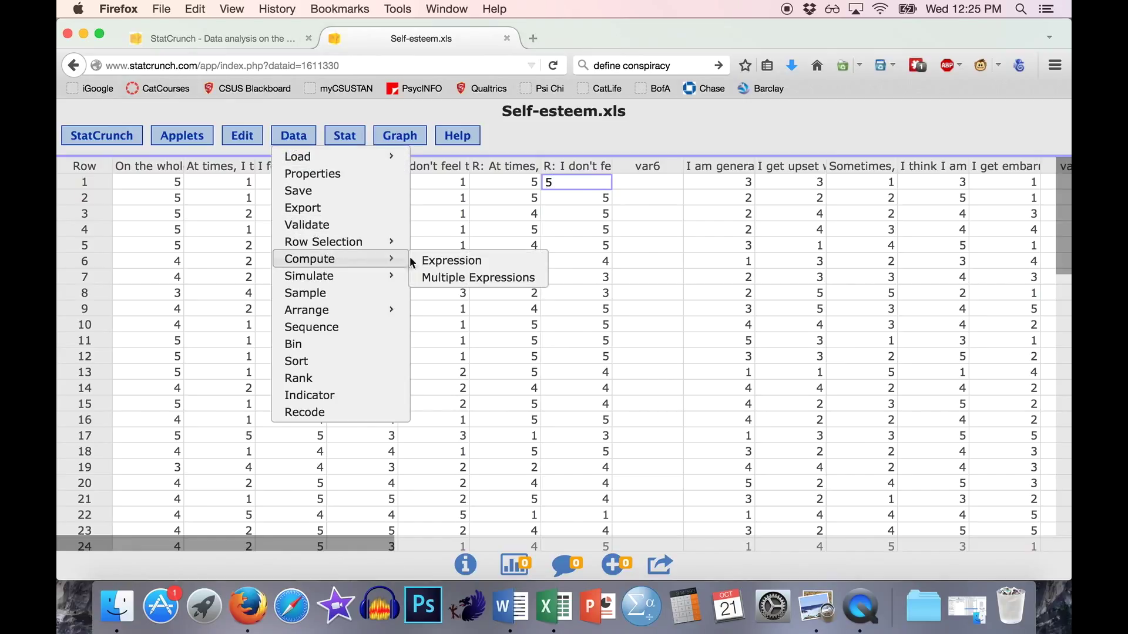
{"action": "left_click", "coordinate": [434, 260]}
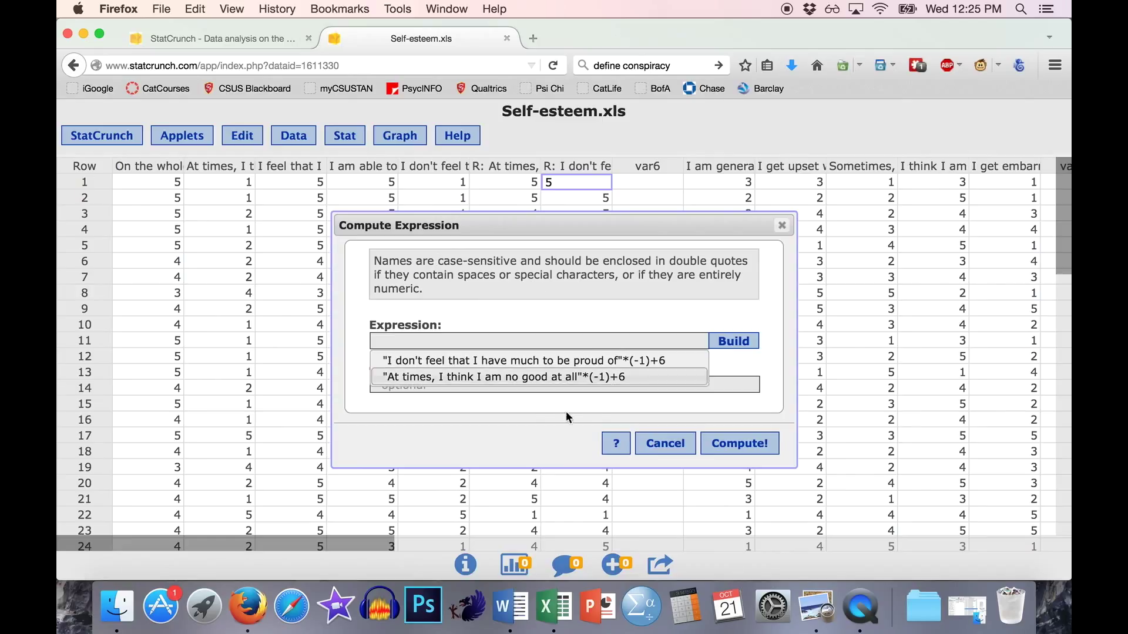
{"action": "left_click", "coordinate": [534, 414]}
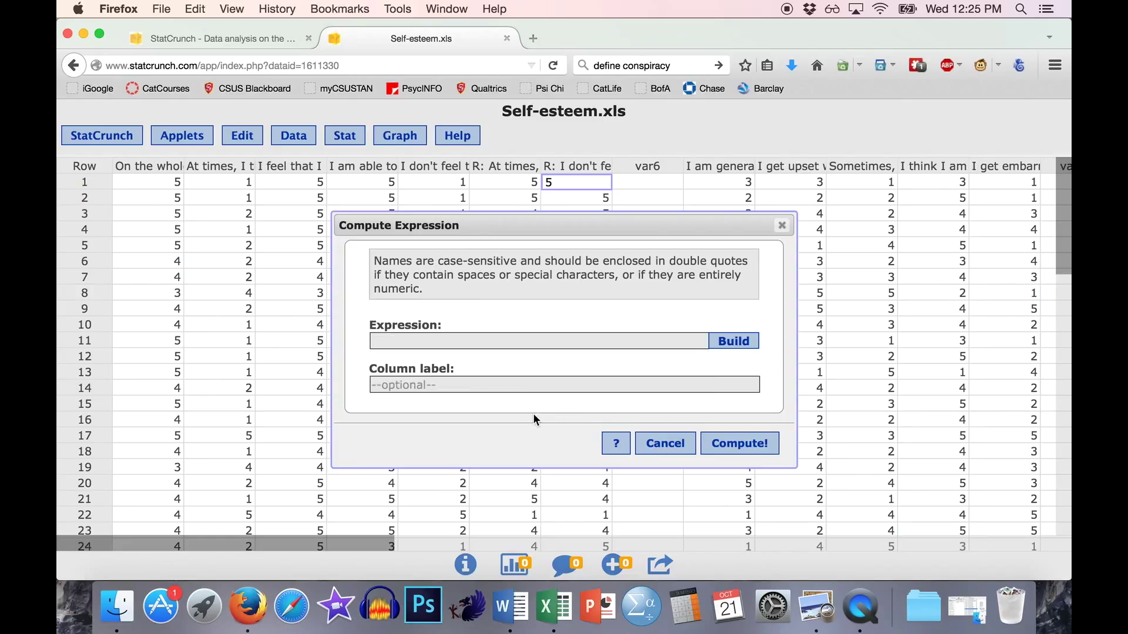
{"action": "left_click", "coordinate": [717, 339]}
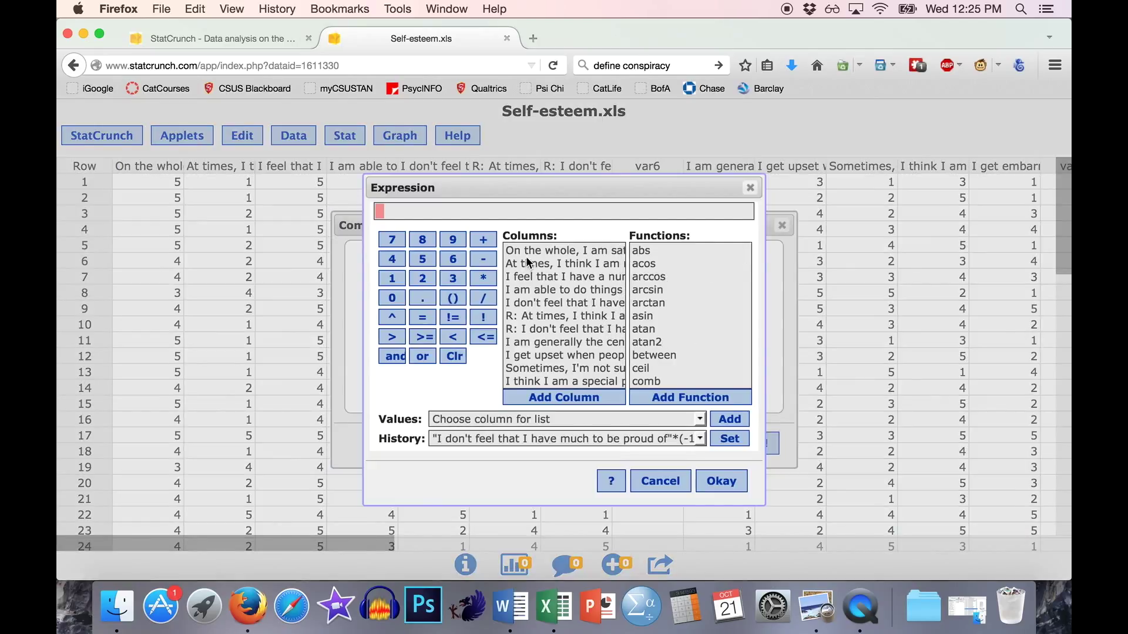
{"action": "left_click", "coordinate": [545, 249]}
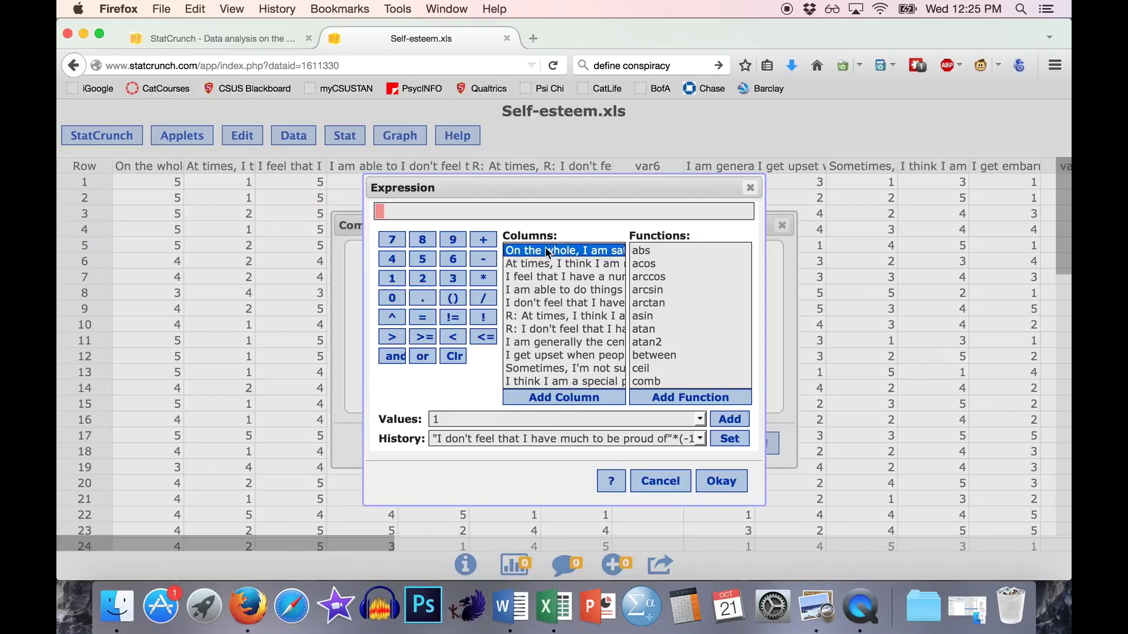
{"action": "left_click", "coordinate": [568, 400]}
{"action": "left_click", "coordinate": [483, 240]}
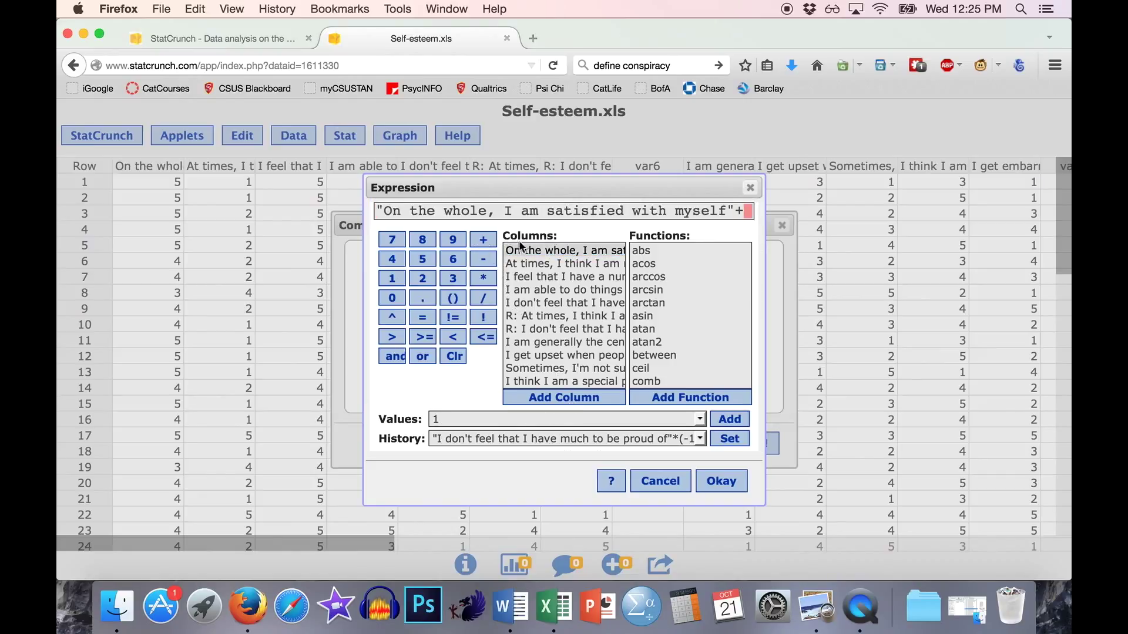
Step: Complete the expression by adding "R: At times, I think I am no good at all" and "I feel that I have a number of good qualities"
{"action": "left_click", "coordinate": [543, 265]}
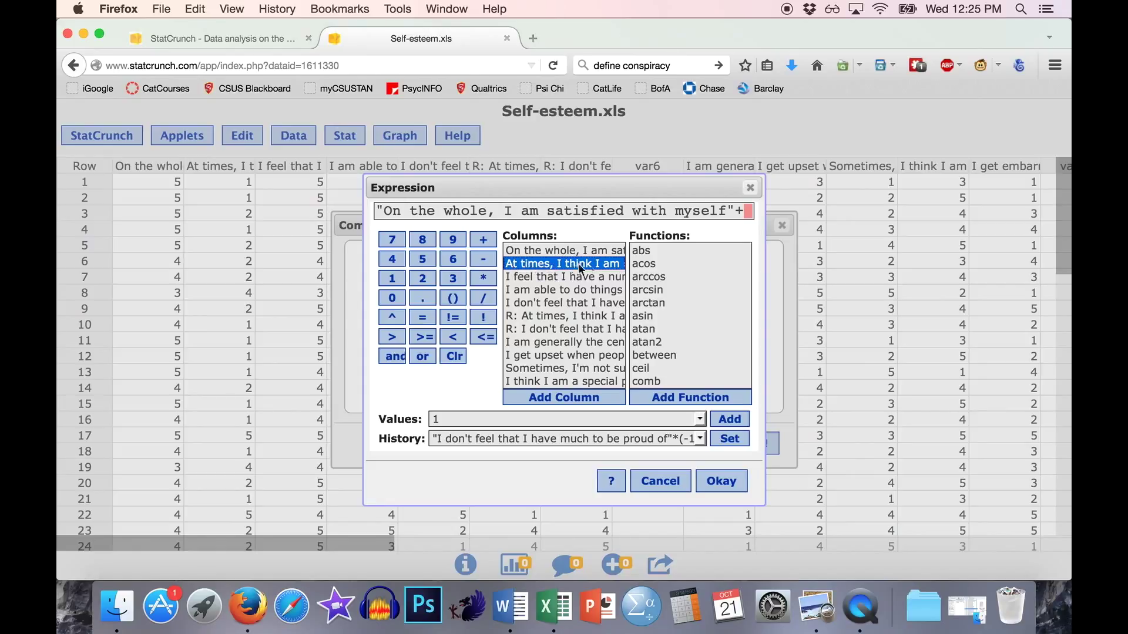
{"action": "left_click", "coordinate": [552, 318]}
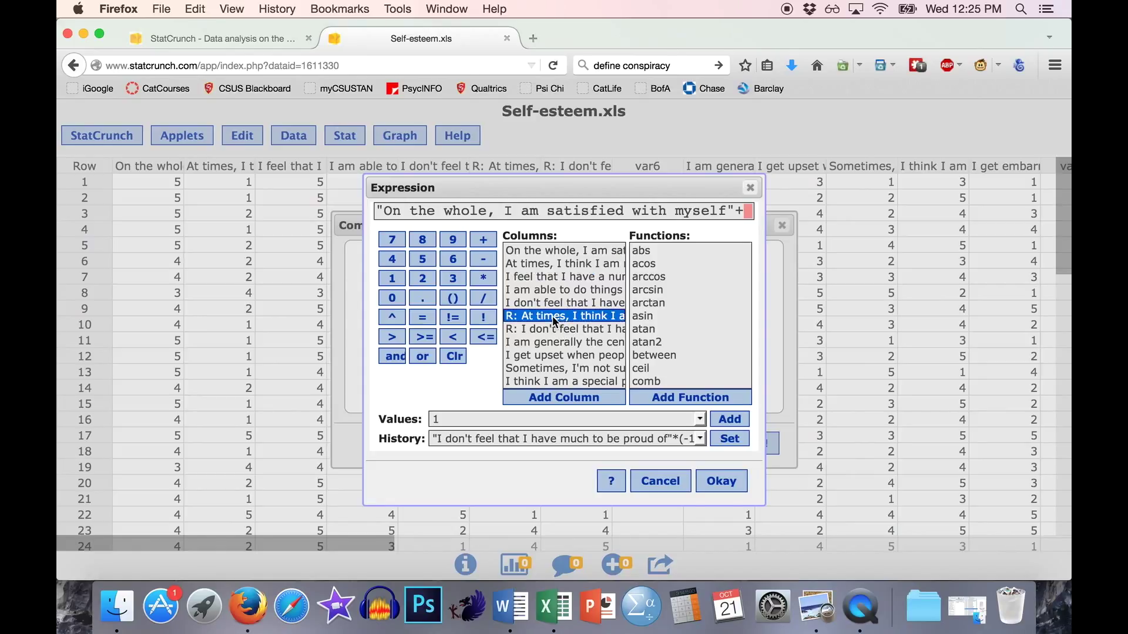
{"action": "left_click", "coordinate": [578, 400]}
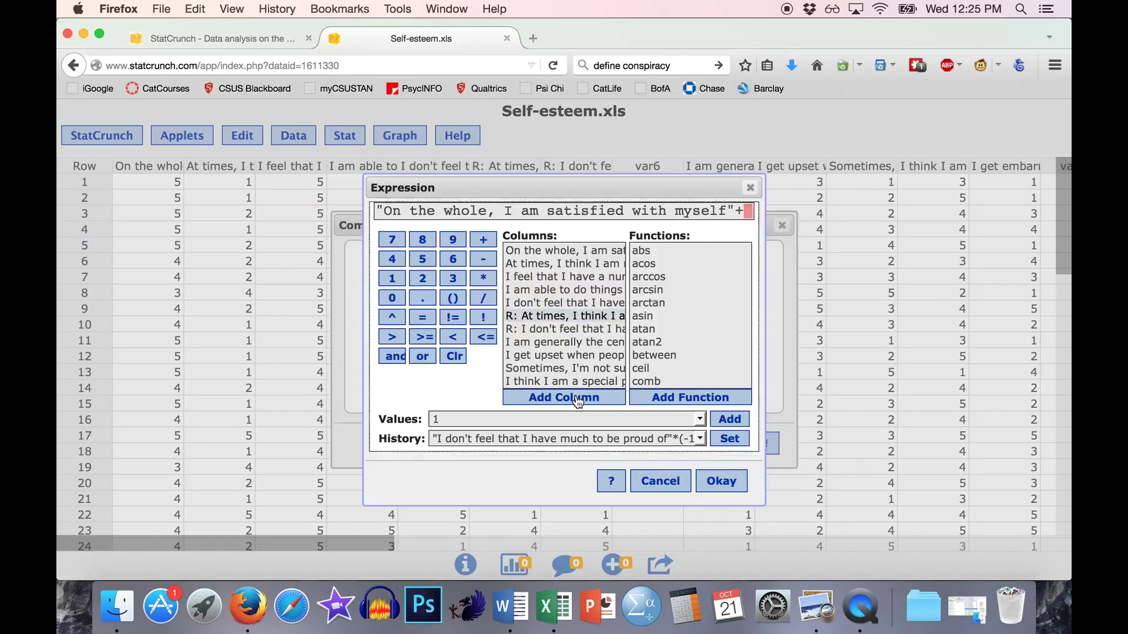
{"action": "left_click", "coordinate": [483, 239]}
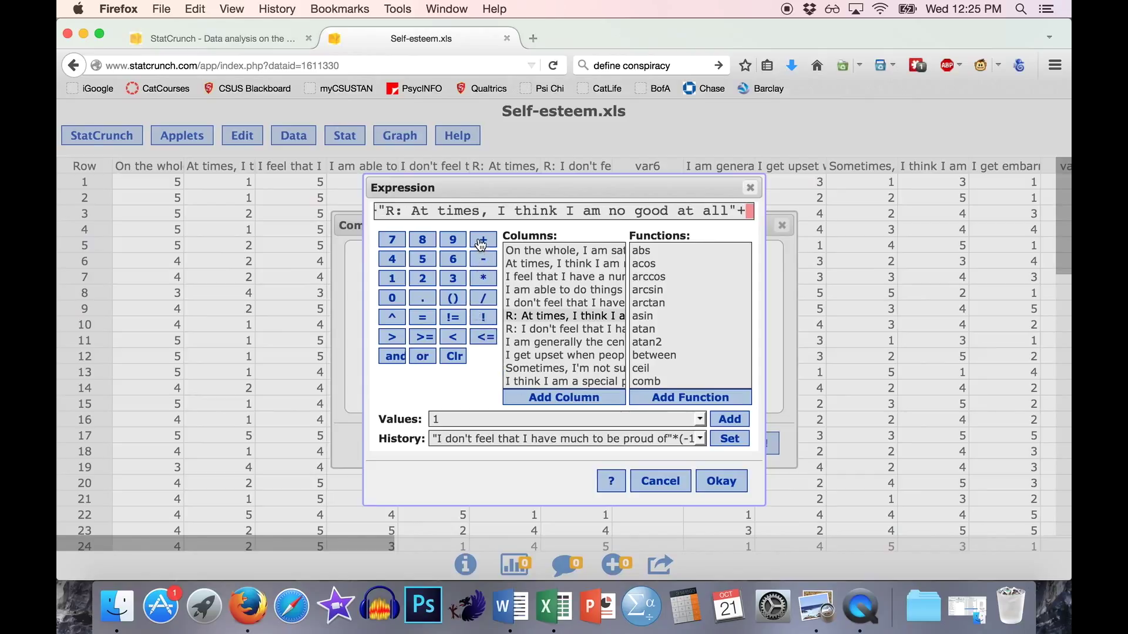
{"action": "left_click", "coordinate": [531, 277]}
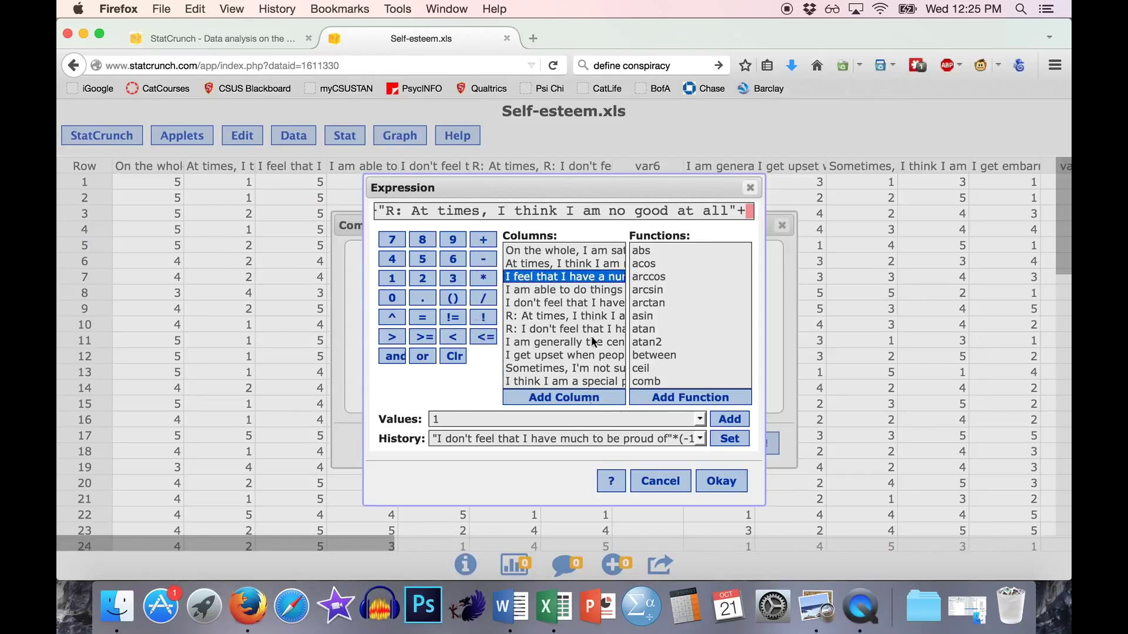
{"action": "left_click", "coordinate": [569, 399]}
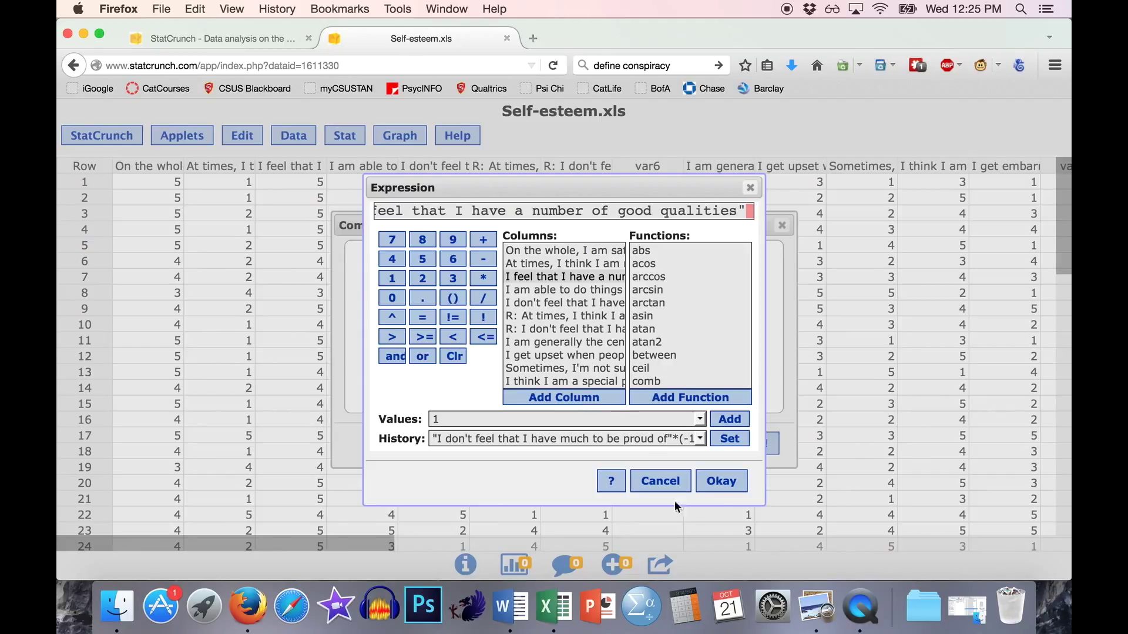
{"action": "left_click", "coordinate": [720, 483]}
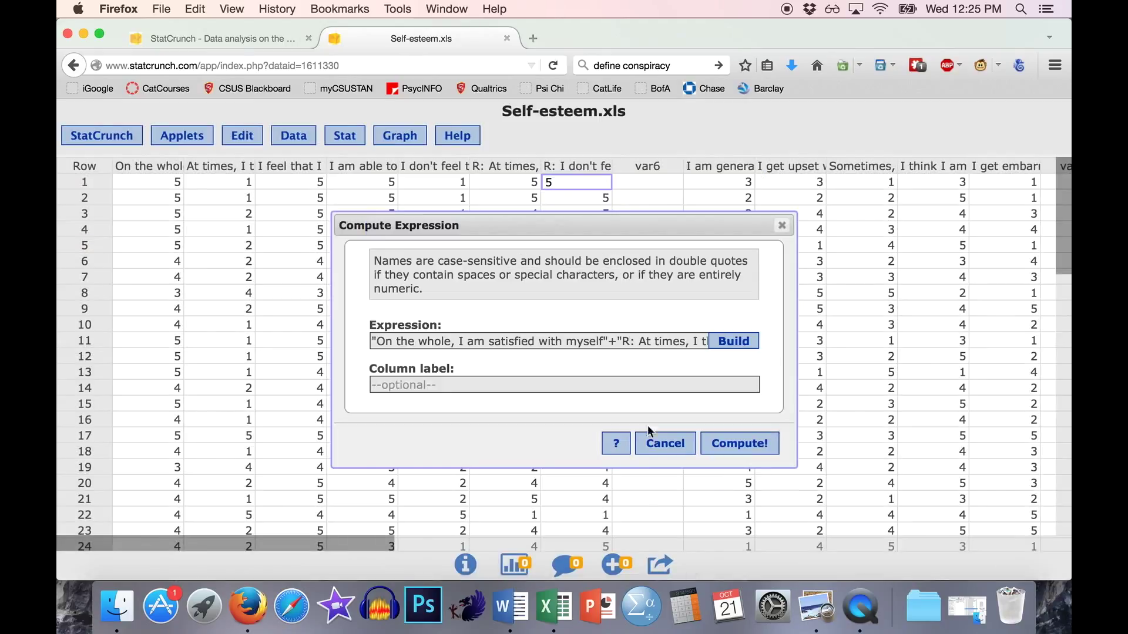
{"action": "left_click_drag", "start_coordinate": [431, 343], "coordinate": [806, 340]}
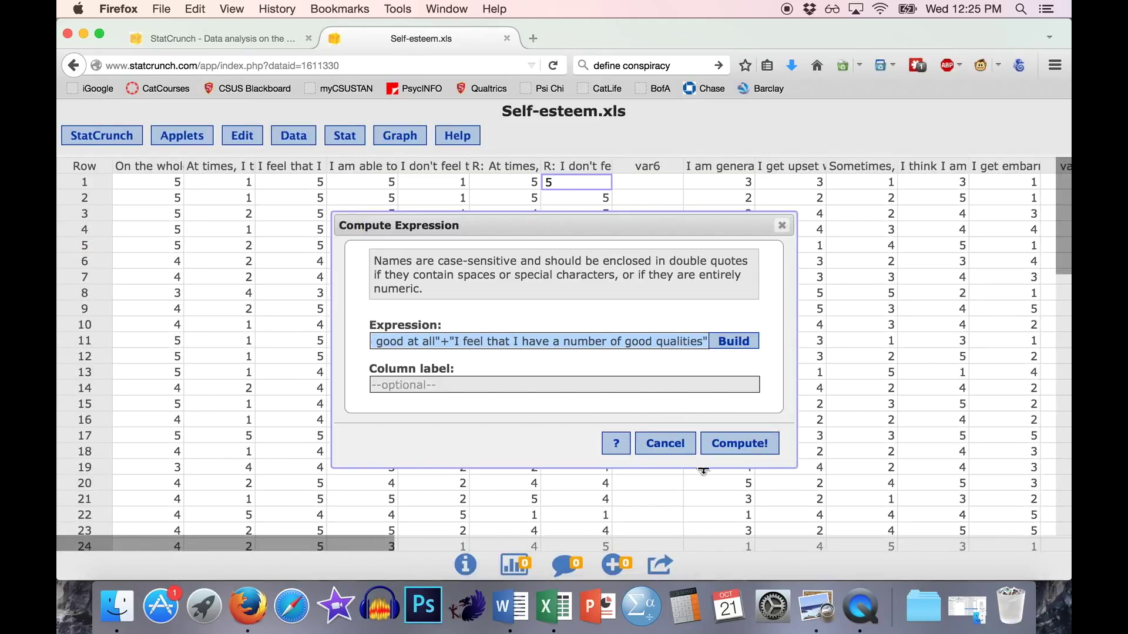
Step: Label the new column "SE Total1", compute it, and dismiss the result message
{"action": "left_click", "coordinate": [500, 383]}
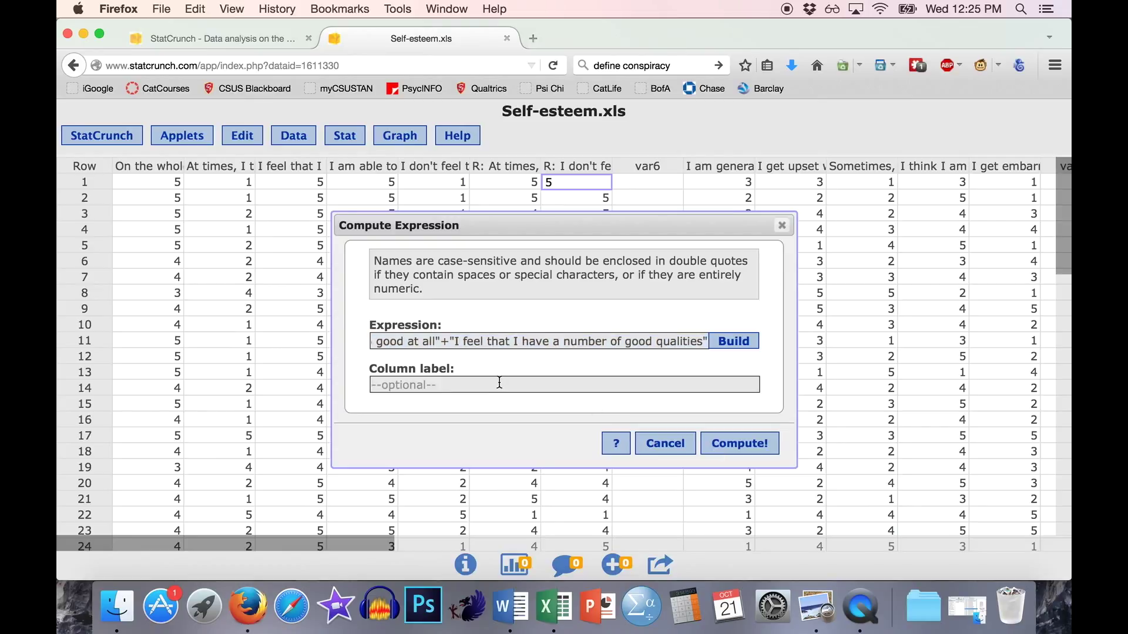
{"action": "type", "text": "SelfEsteemTotal1"}
{"action": "mouse_move", "coordinate": [435, 386]}
{"action": "left_mouse_down"}
{"action": "mouse_move", "coordinate": [337, 382]}
{"action": "mouse_move", "coordinate": [439, 384]}
{"action": "left_mouse_up"}
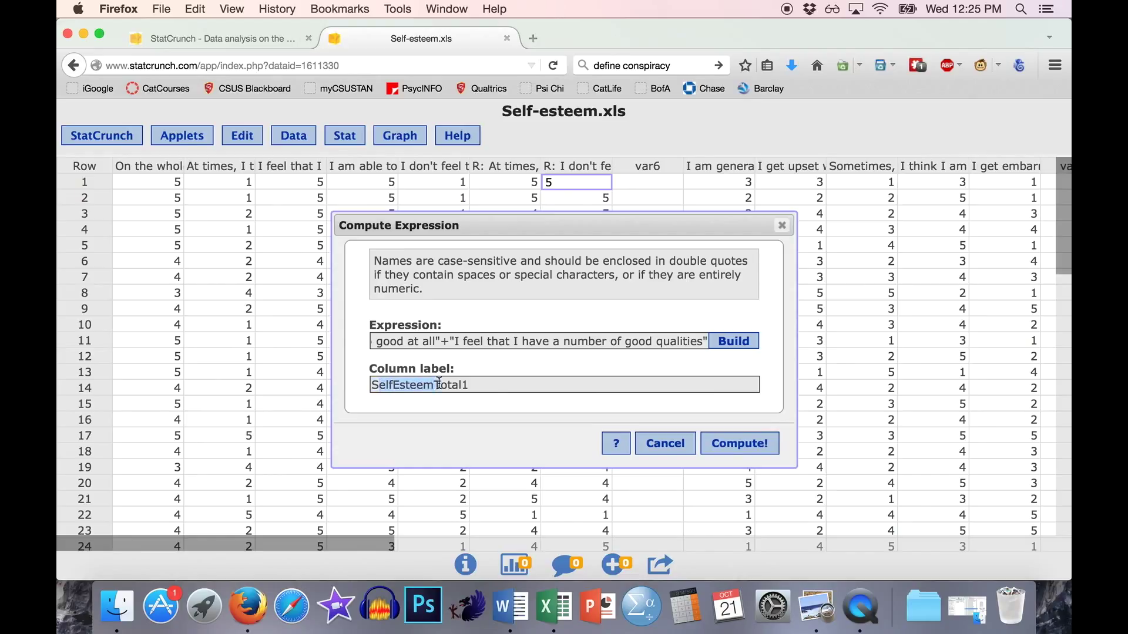
{"action": "type", "text": "SE"}
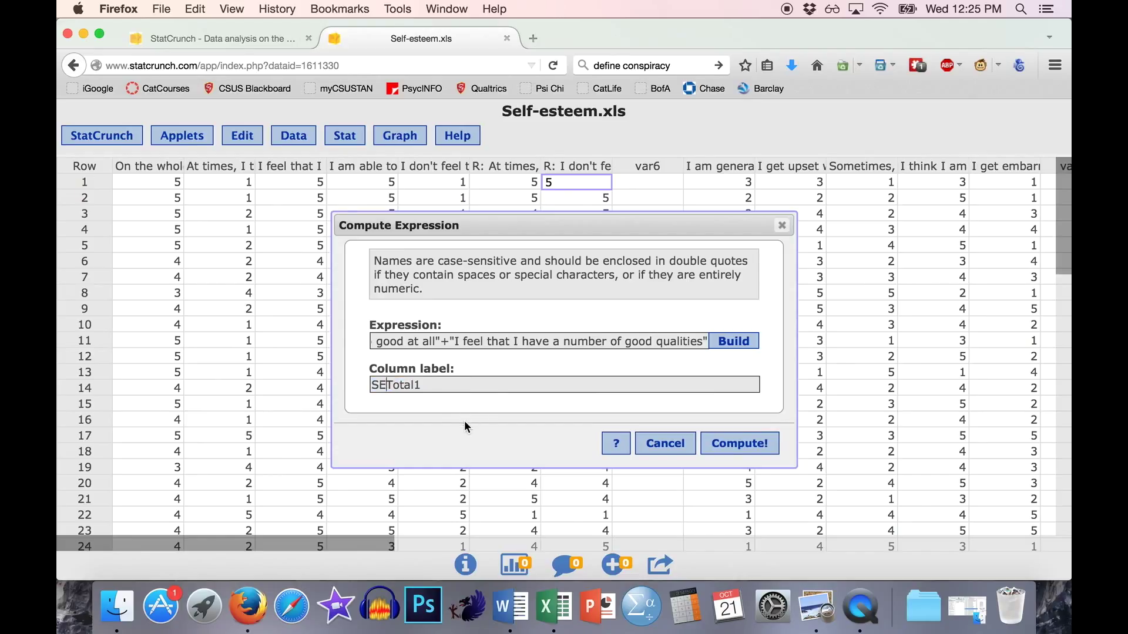
{"action": "left_click", "coordinate": [727, 445]}
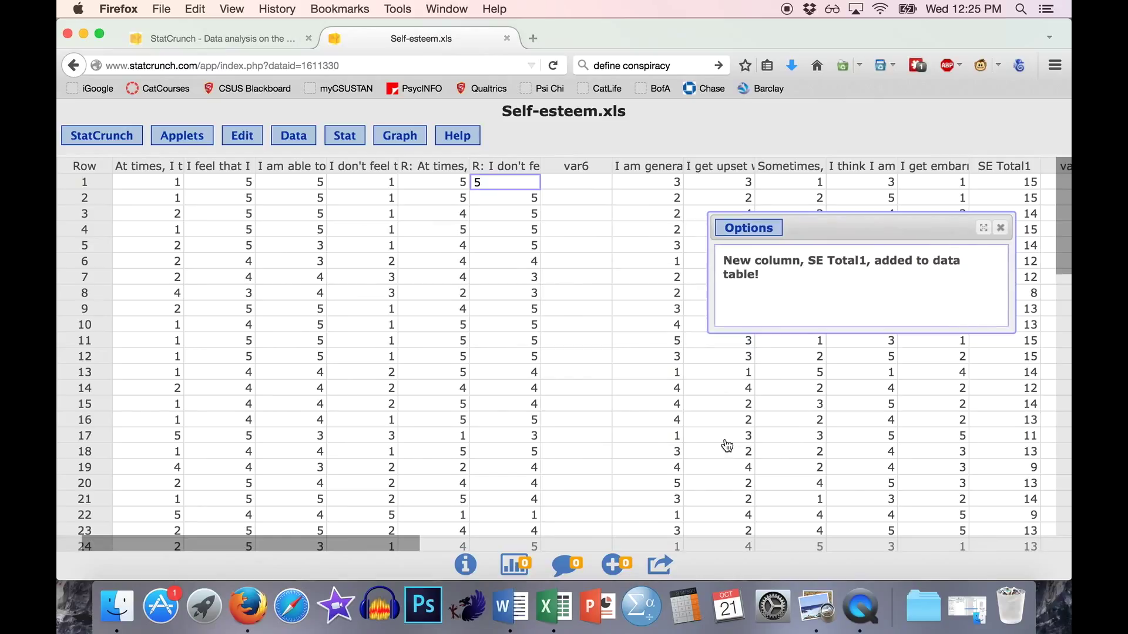
{"action": "left_click", "coordinate": [1000, 227]}
Step: Start another compute expression with "I am able to do things as well as most other people" followed by a plus sign
{"action": "left_click", "coordinate": [303, 142]}
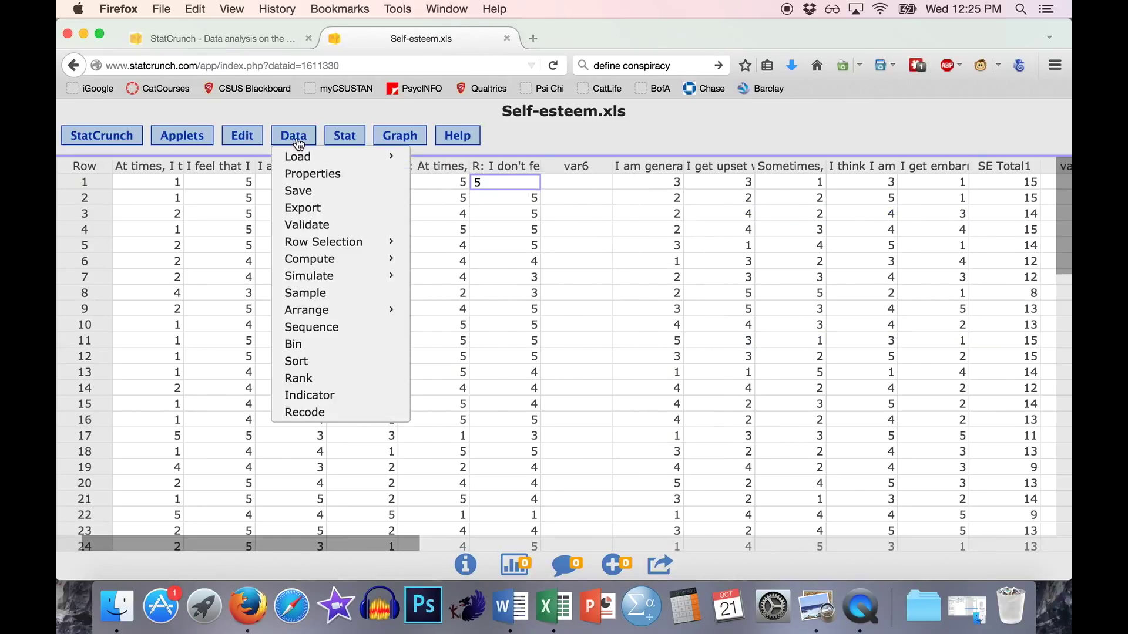
{"action": "mouse_move", "coordinate": [345, 264]}
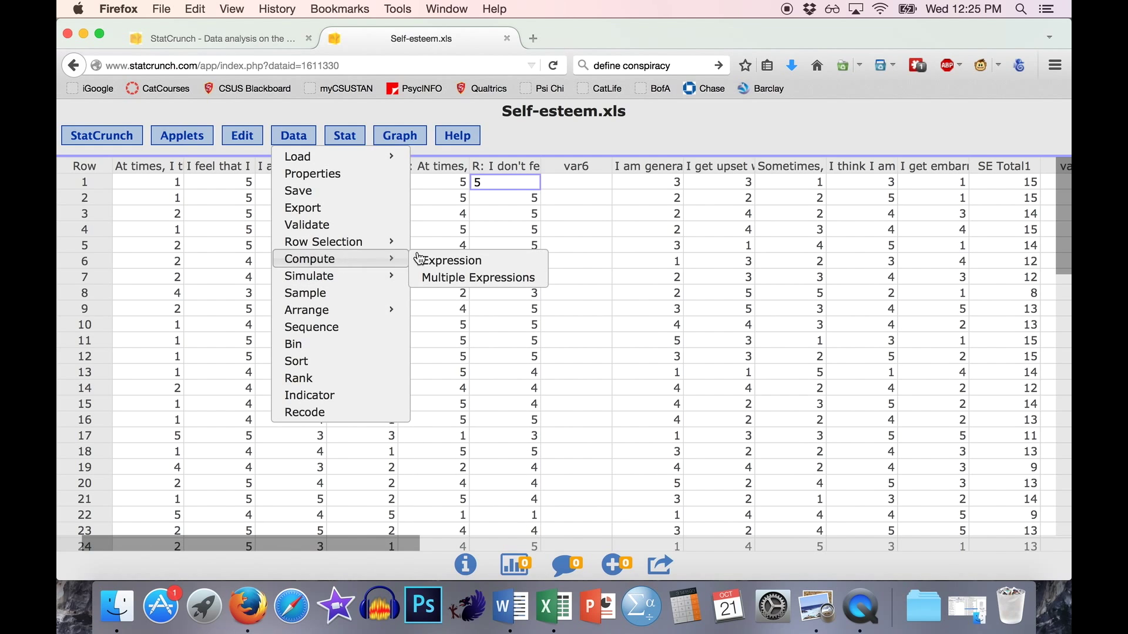
{"action": "left_click", "coordinate": [445, 260]}
{"action": "left_click", "coordinate": [734, 340]}
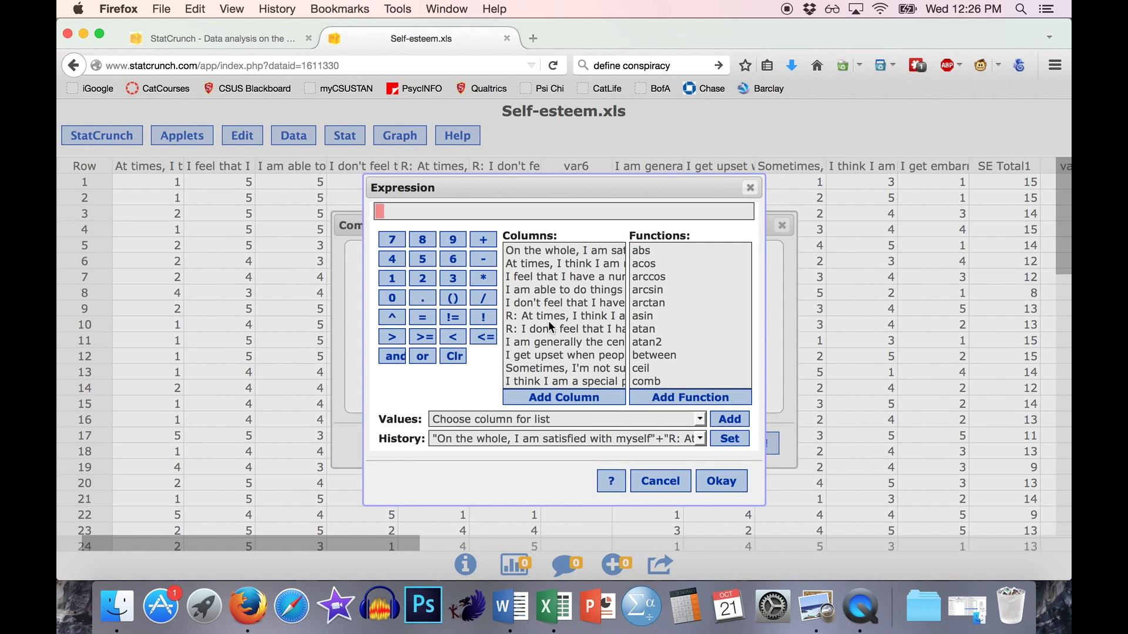
{"action": "left_click", "coordinate": [558, 290]}
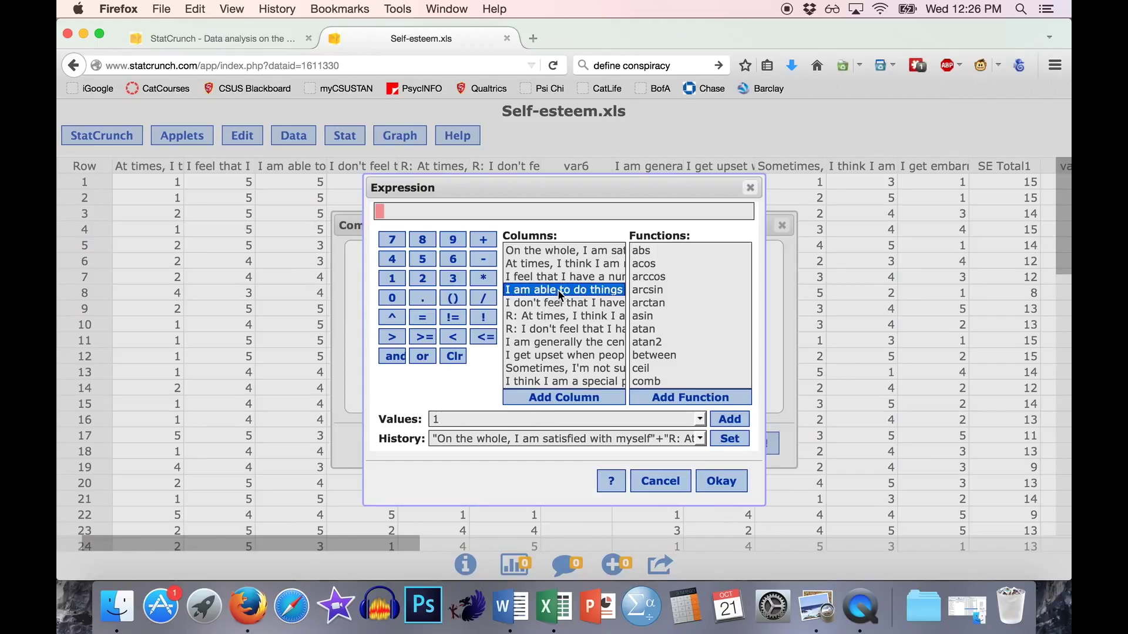
{"action": "left_click", "coordinate": [554, 399]}
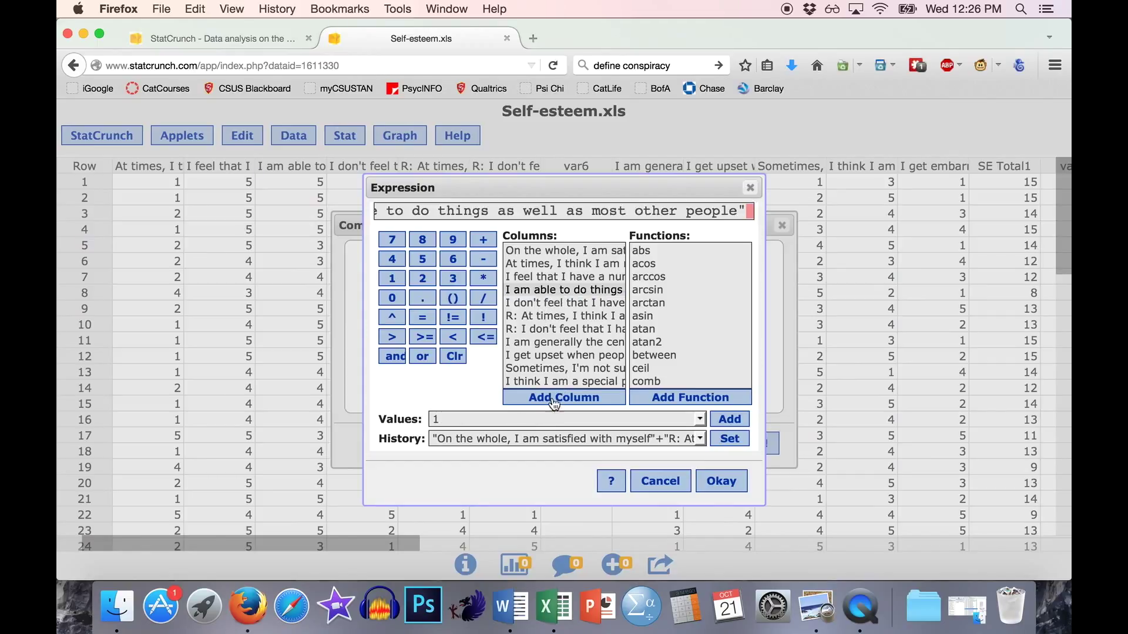
{"action": "left_click", "coordinate": [483, 240]}
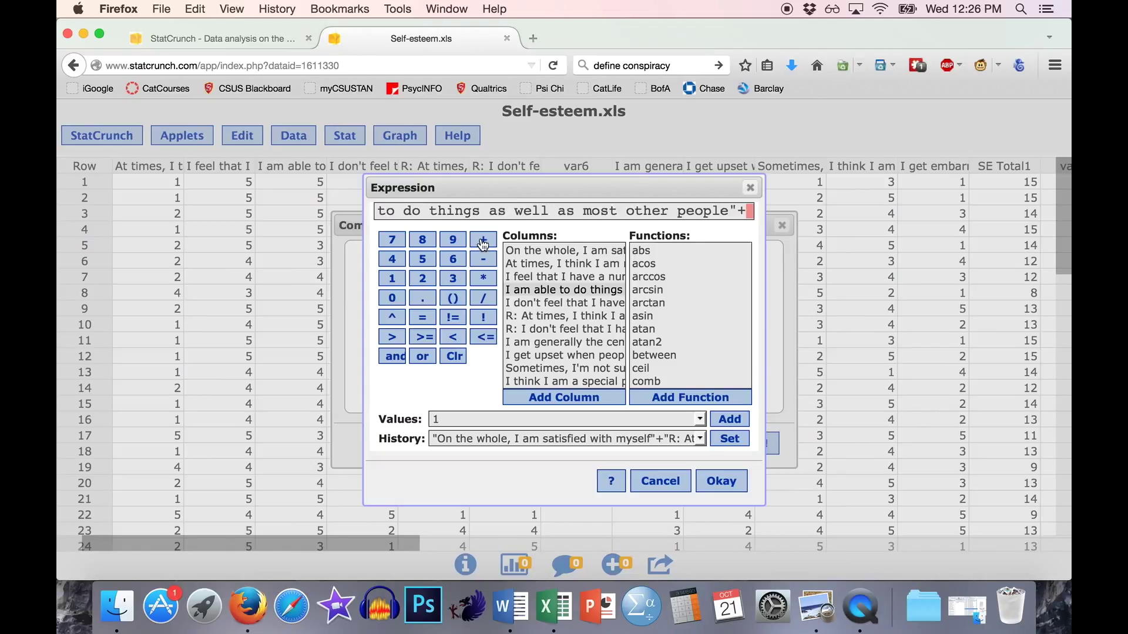
Step: Add the reversed item "R: I don't feel that I have much to be proud of" to the expression and accept it
{"action": "left_click", "coordinate": [554, 304]}
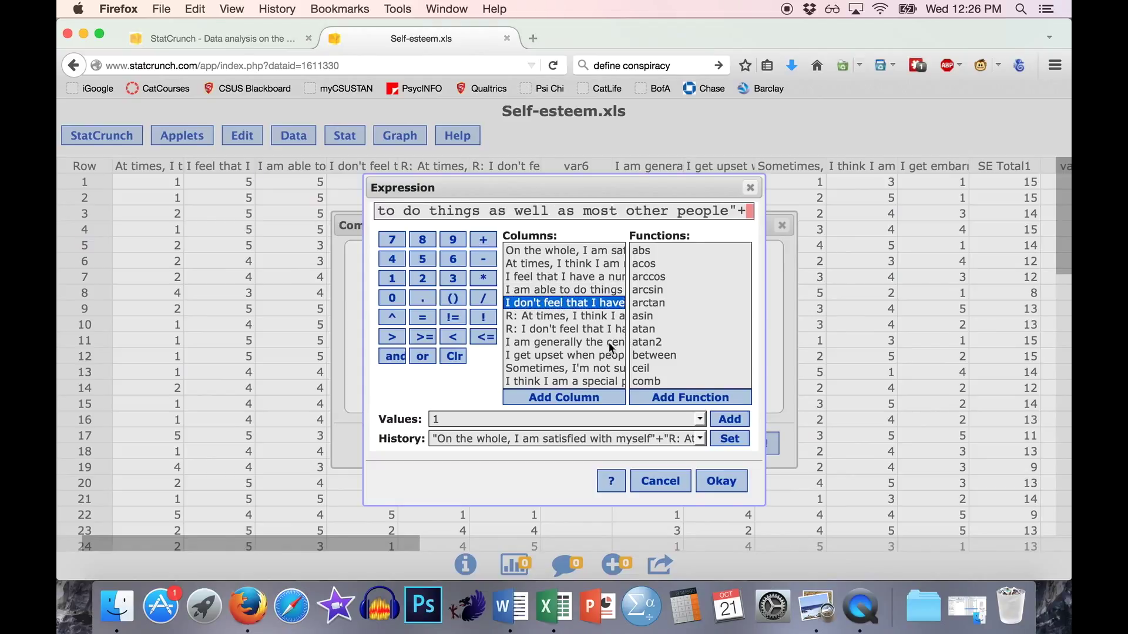
{"action": "left_click", "coordinate": [557, 329]}
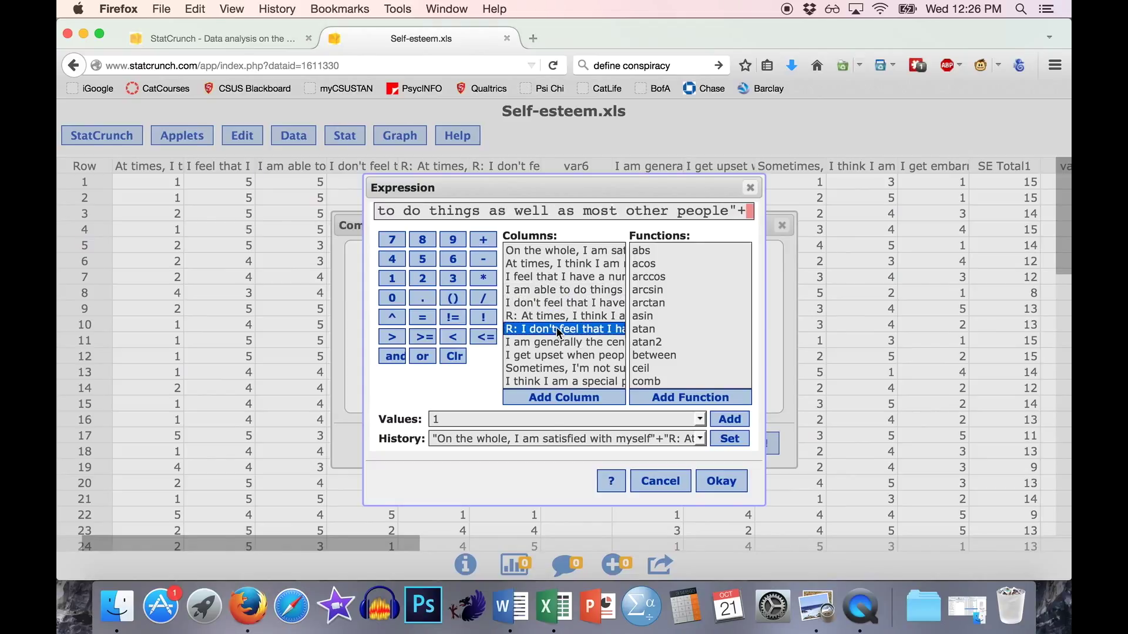
{"action": "left_click", "coordinate": [552, 400]}
{"action": "left_click", "coordinate": [720, 483]}
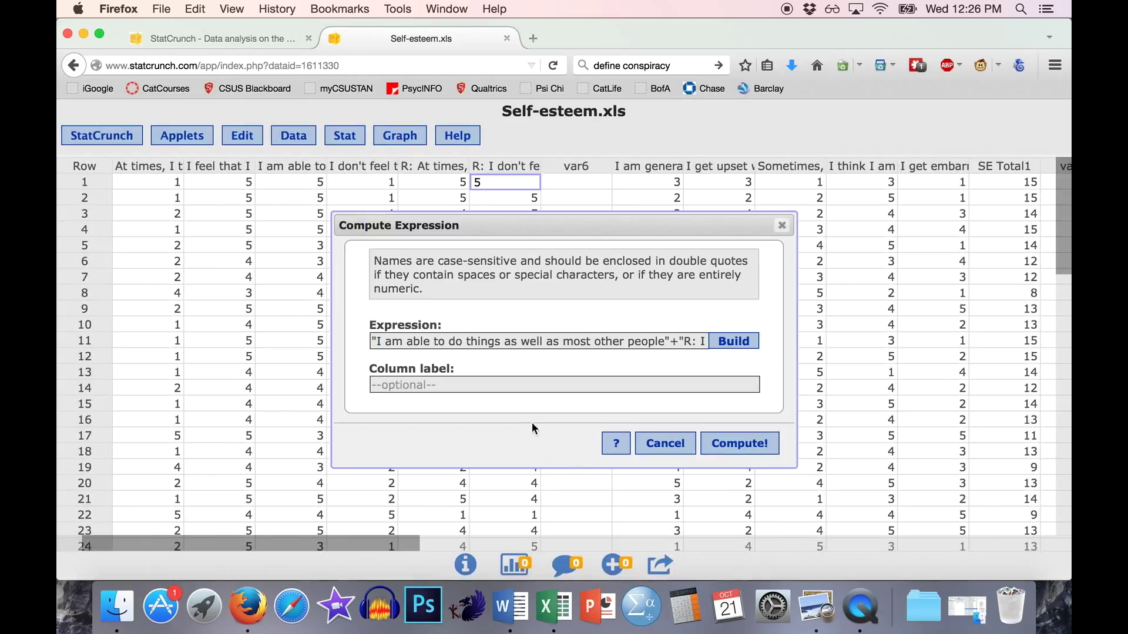
Step: Label the second sum column "SE Total 2" and compute it
{"action": "left_click", "coordinate": [523, 388]}
{"action": "type", "text": "SE Total 2"}
{"action": "left_click", "coordinate": [719, 452]}
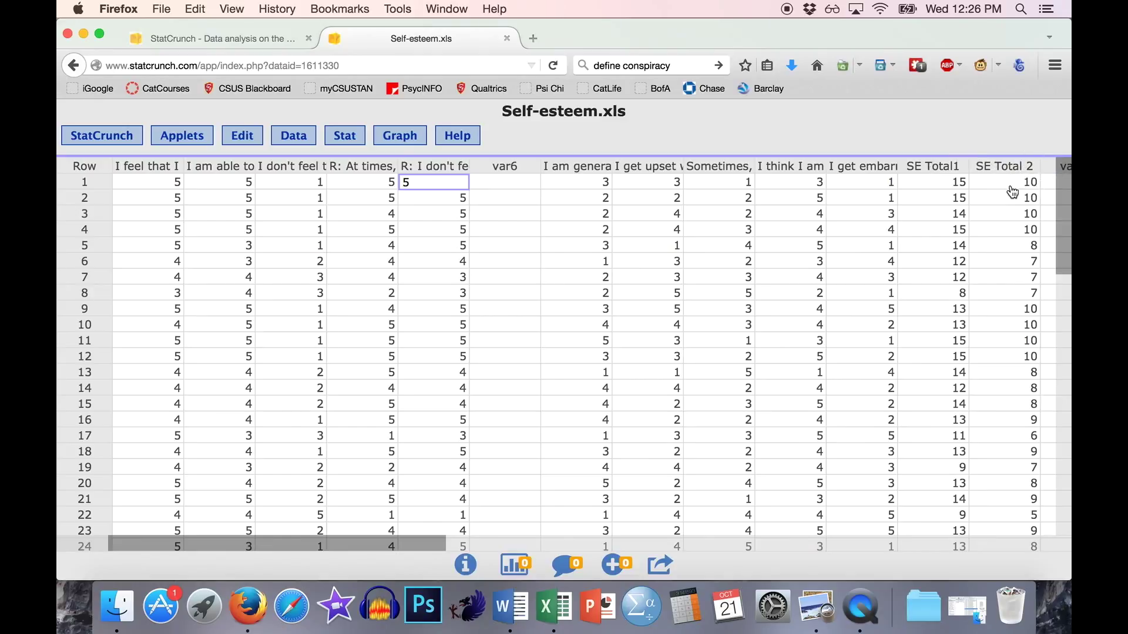
Step: Compute the correlation between SE Total1 and SE Total 2, including the two-sided P-value
{"action": "left_click", "coordinate": [350, 141]}
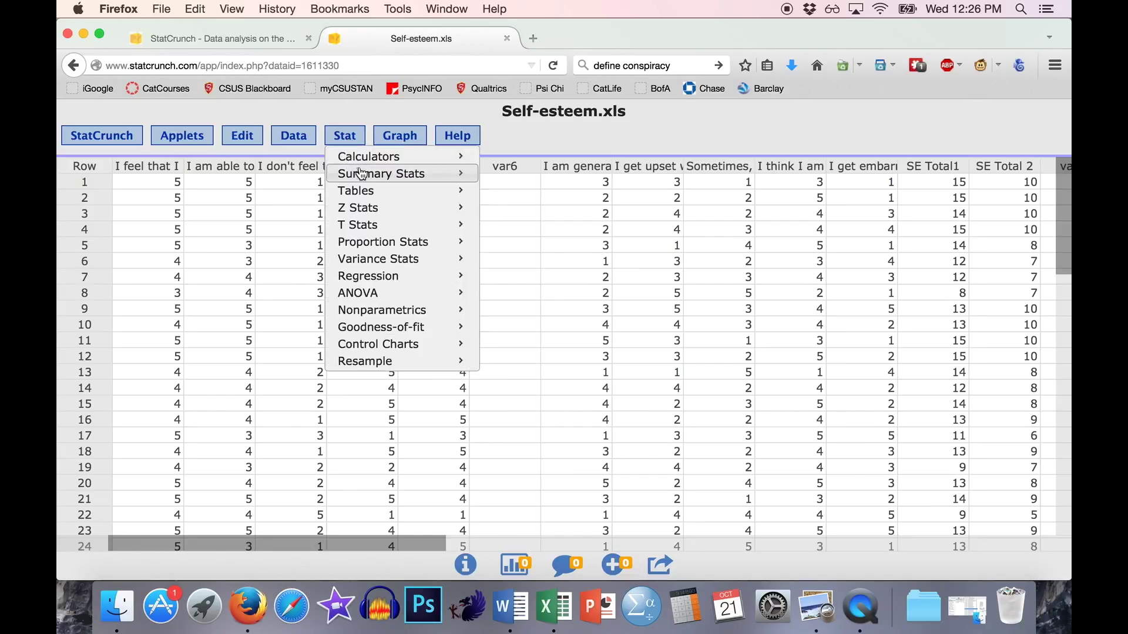
{"action": "mouse_move", "coordinate": [361, 174]}
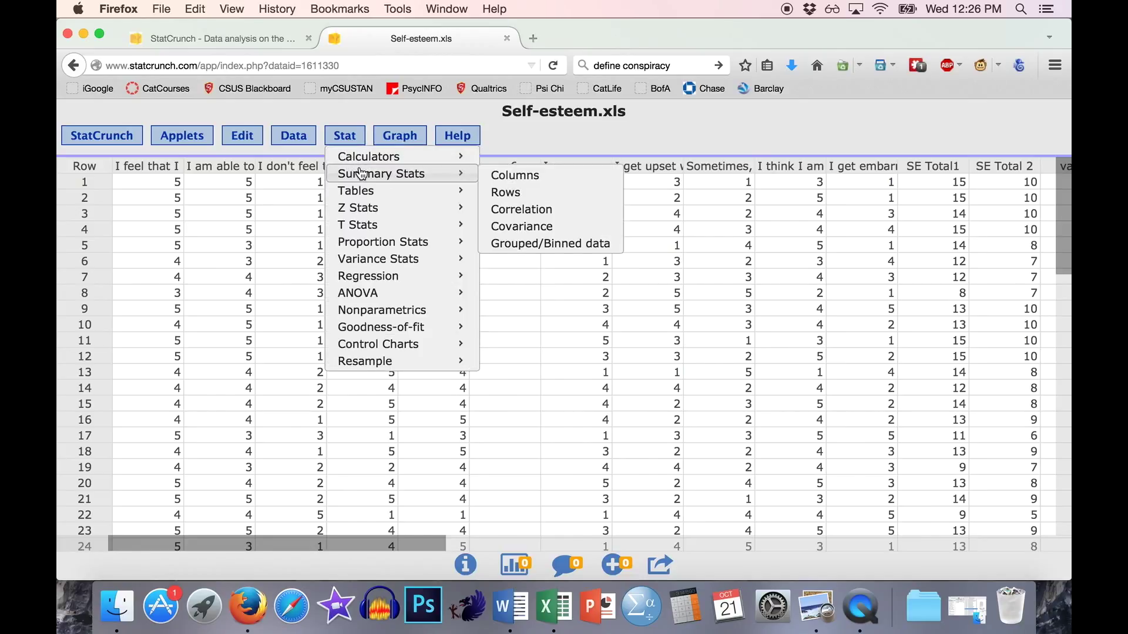
{"action": "left_click", "coordinate": [555, 210]}
{"action": "scroll", "coordinate": [490, 182], "scroll_direction": "down", "scroll_amount": 5}
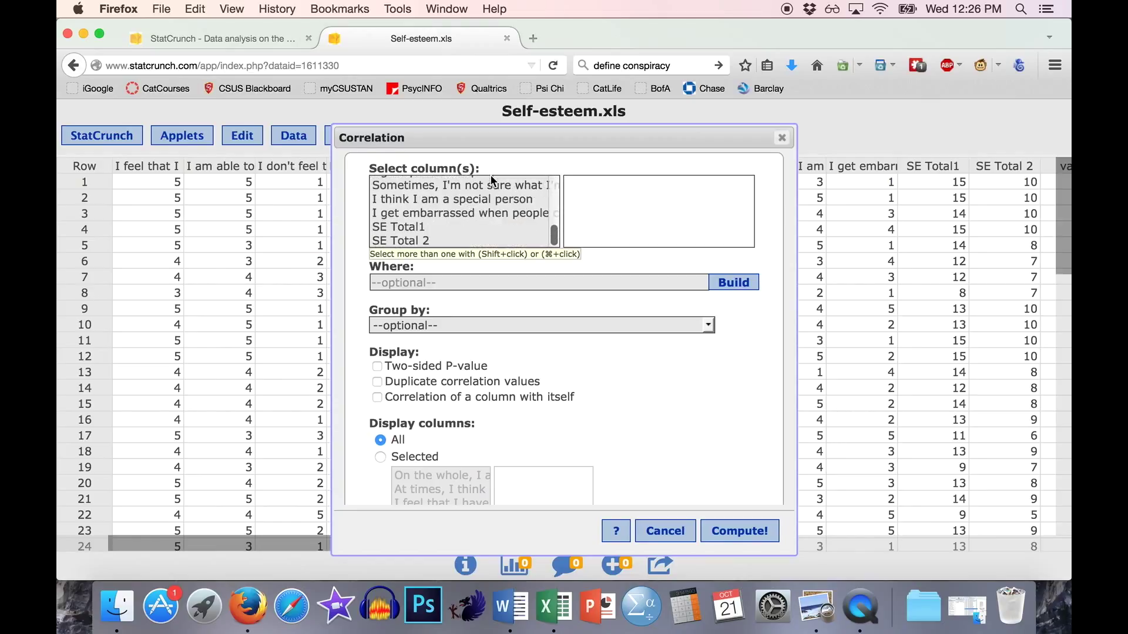
{"action": "left_click", "coordinate": [410, 226]}
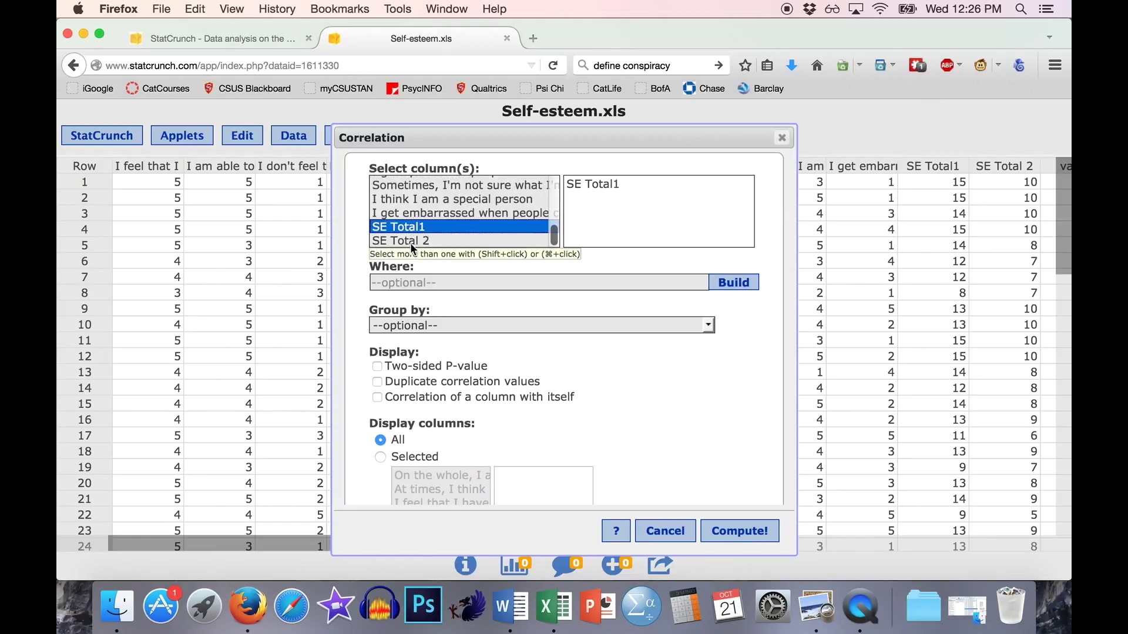
{"action": "left_click", "coordinate": [410, 242], "text": "shift"}
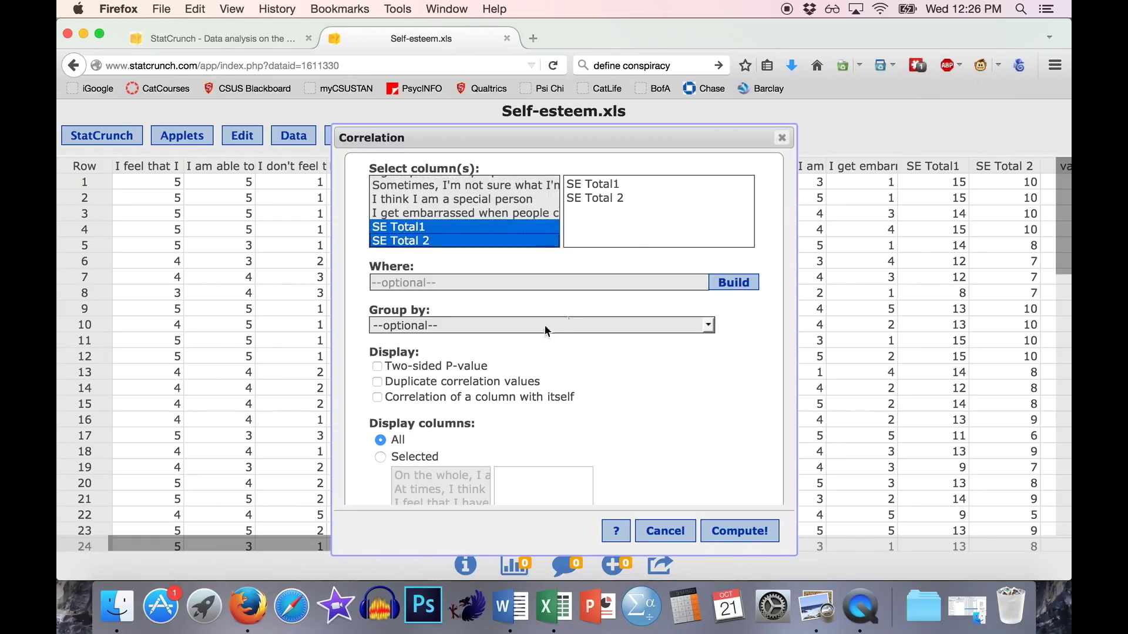
{"action": "left_click", "coordinate": [377, 367]}
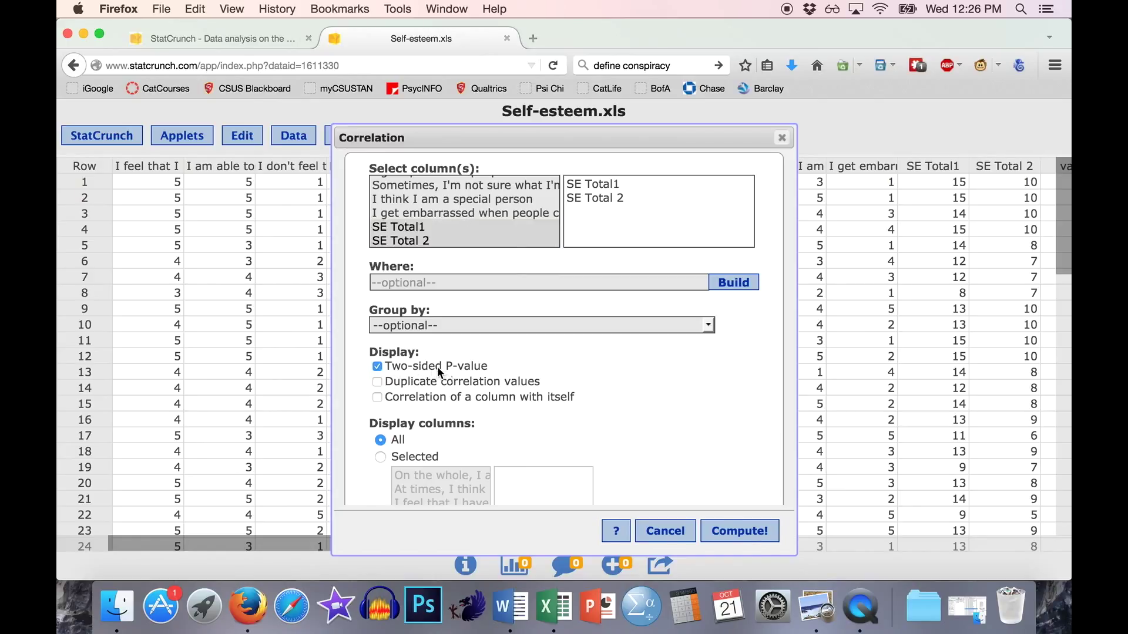
{"action": "left_click", "coordinate": [755, 532]}
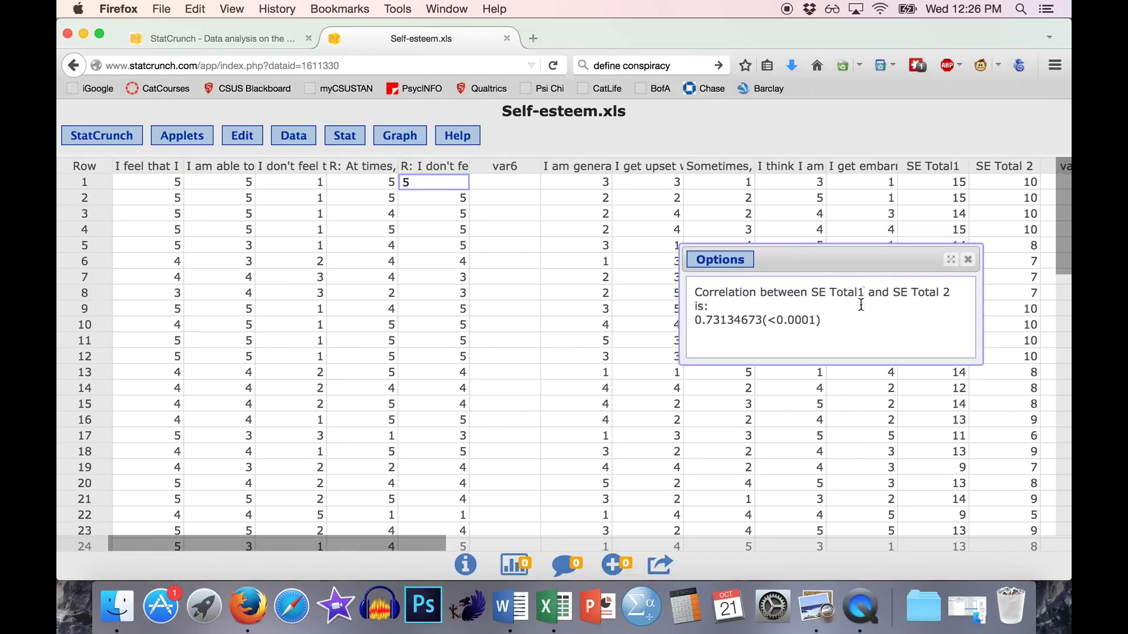
Step: Examine the correlation coefficient and P-value for the two self-esteem totals, and move the result window clear of the SE Total columns
{"action": "left_click_drag", "start_coordinate": [869, 262], "coordinate": [594, 241]}
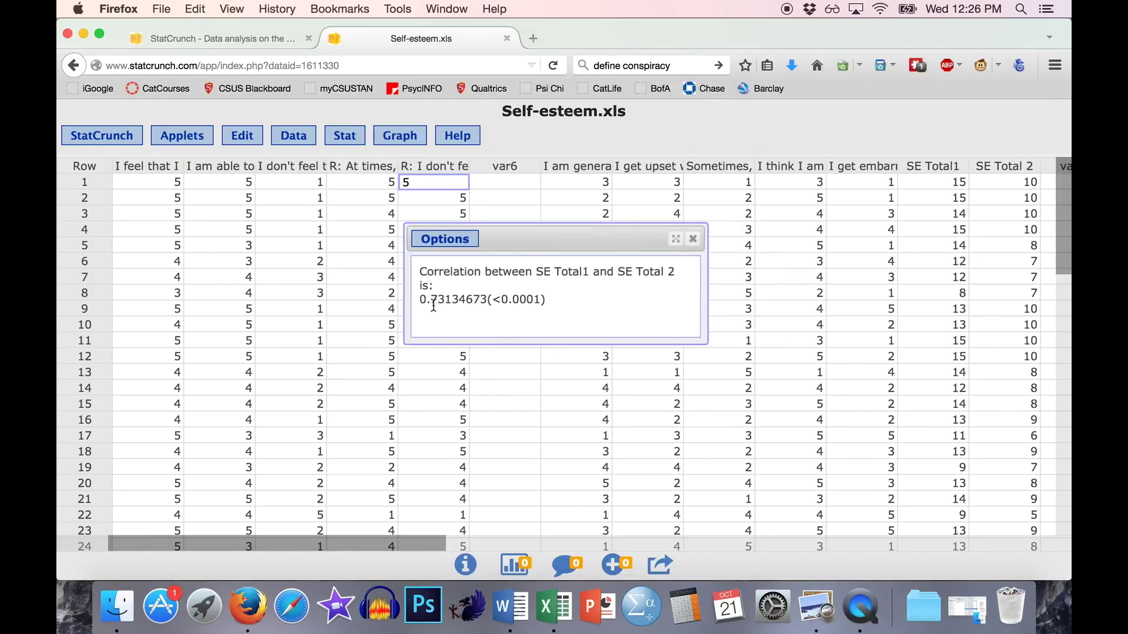
{"action": "left_click_drag", "start_coordinate": [420, 300], "coordinate": [567, 302]}
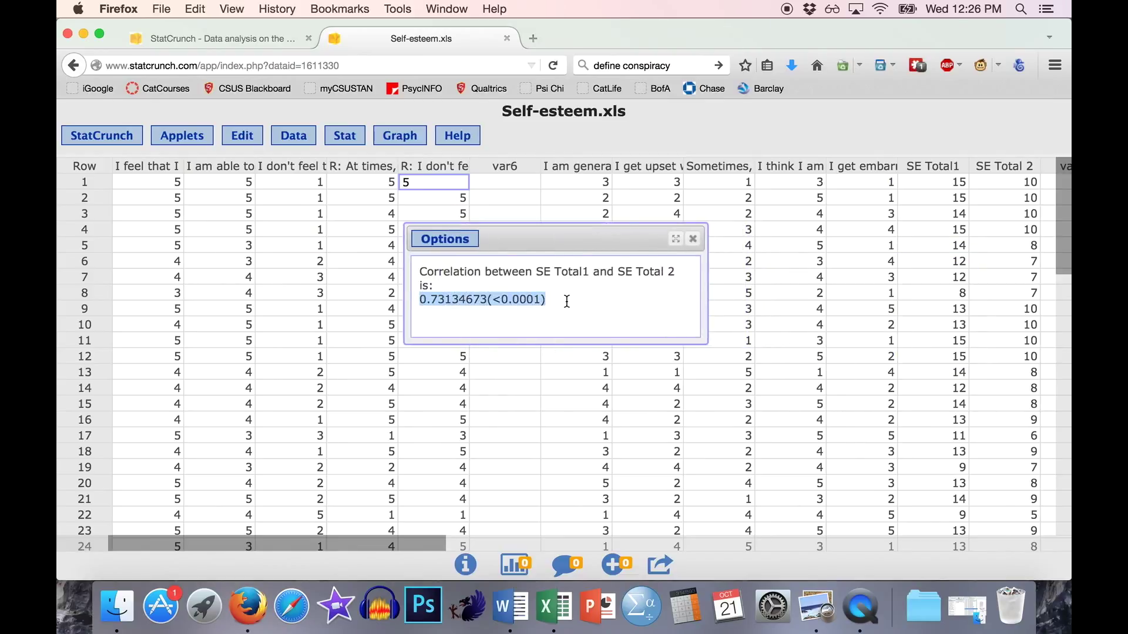
{"action": "left_click", "coordinate": [567, 301]}
{"action": "left_click_drag", "start_coordinate": [492, 300], "coordinate": [541, 301]}
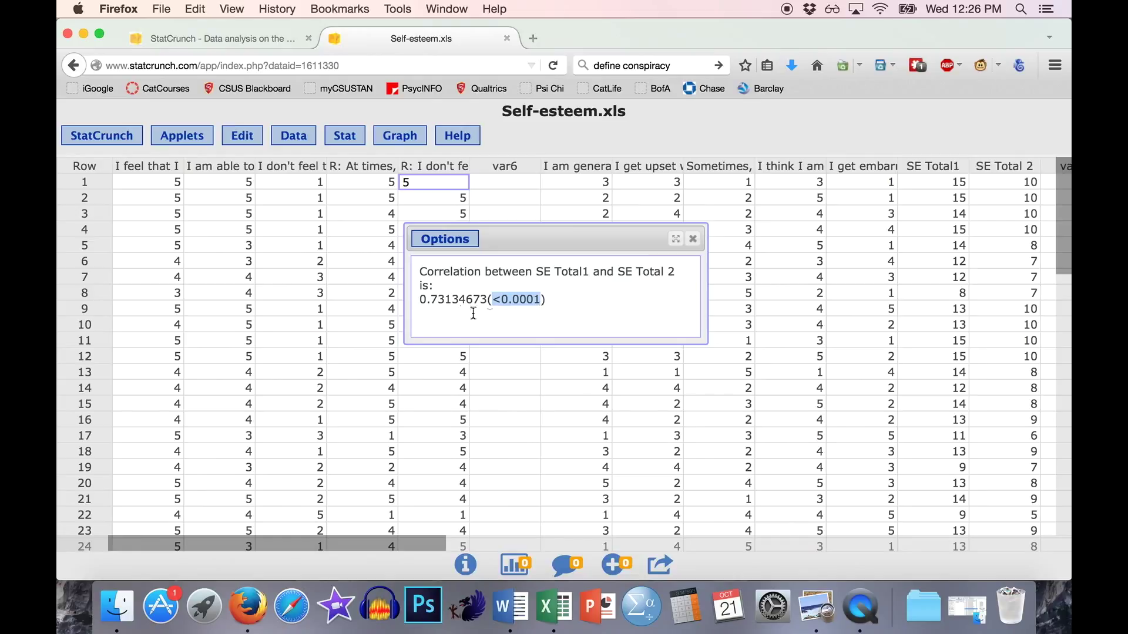
{"action": "left_click_drag", "start_coordinate": [418, 300], "coordinate": [488, 300]}
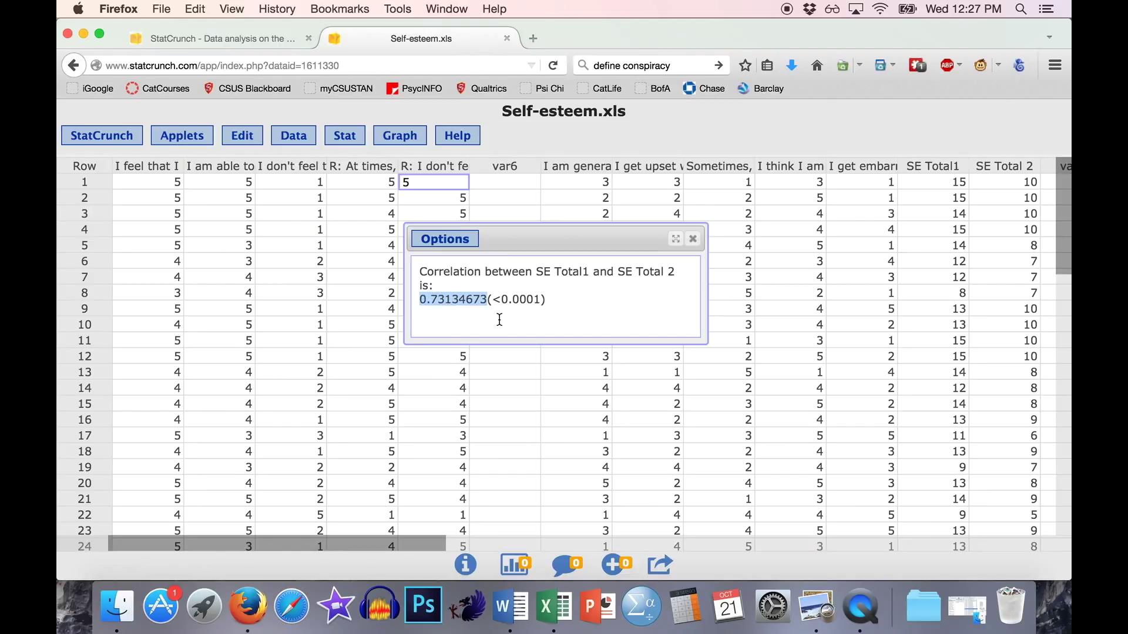
{"action": "left_click", "coordinate": [553, 300]}
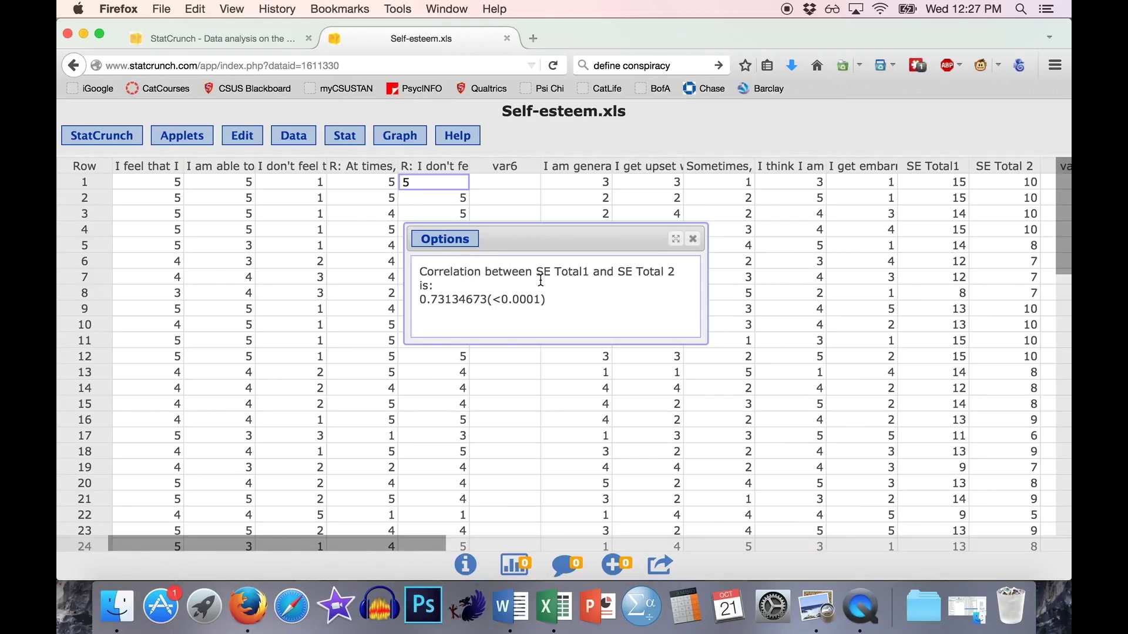
{"action": "left_click_drag", "start_coordinate": [496, 300], "coordinate": [540, 299]}
{"action": "left_click_drag", "start_coordinate": [599, 246], "coordinate": [278, 210]}
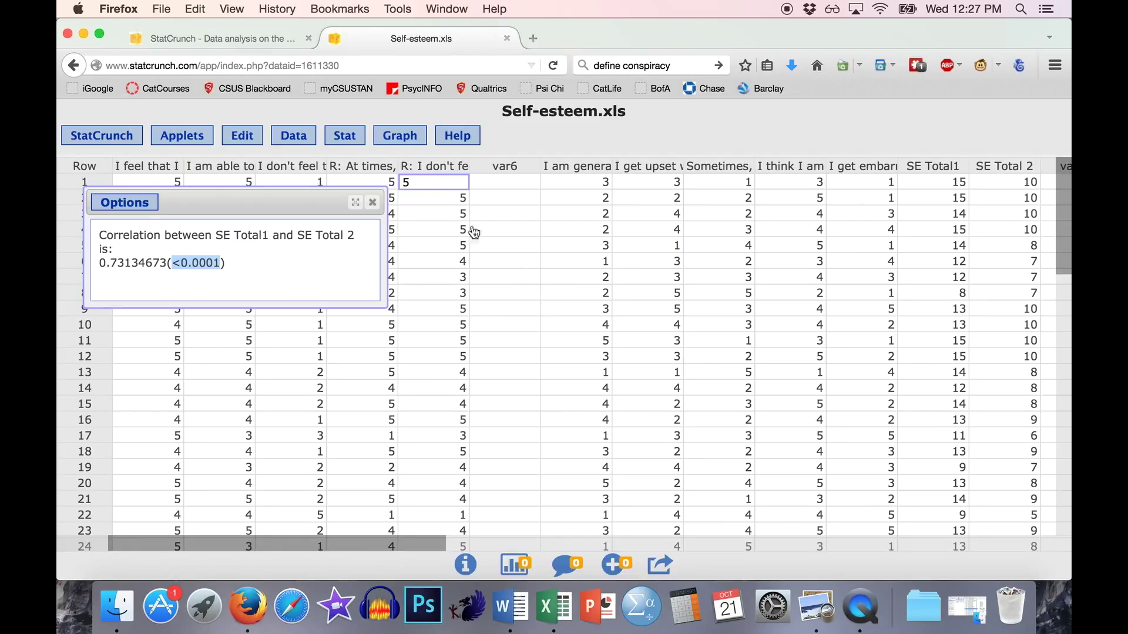
Step: Switch to the blank Word document and insert the formula [k/(k−1)]*[1−Σ(VK)/VT] with its list of symbol definitions
{"action": "left_click_drag", "start_coordinate": [293, 202], "coordinate": [292, 221]}
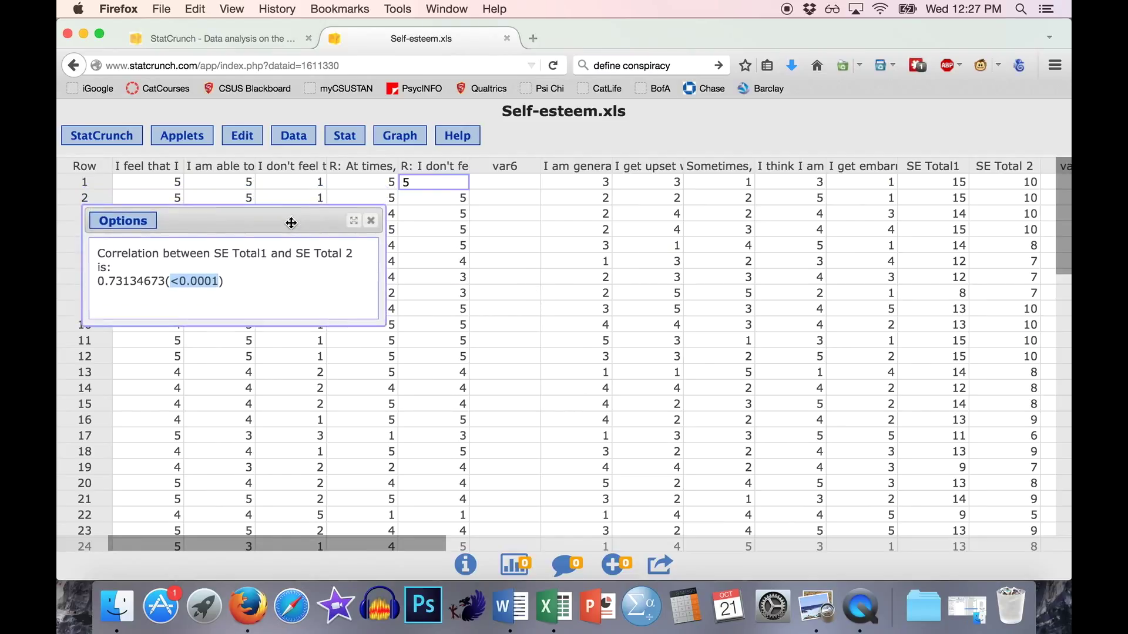
{"action": "left_click", "coordinate": [509, 608]}
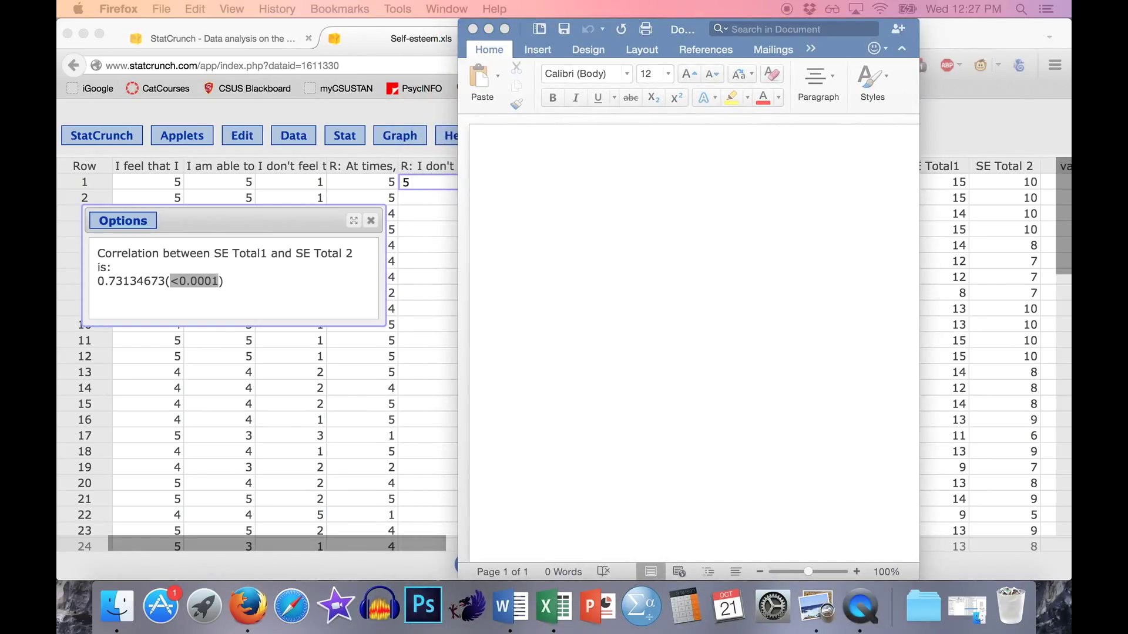
{"action": "left_click", "coordinate": [625, 180]}
{"action": "type", "text": "[k/(k−1)]*[1−Σ(VK)/VT] k = number of items Σ = Sum of… VK = Variance for an individual item VT = Variance for item totals"}
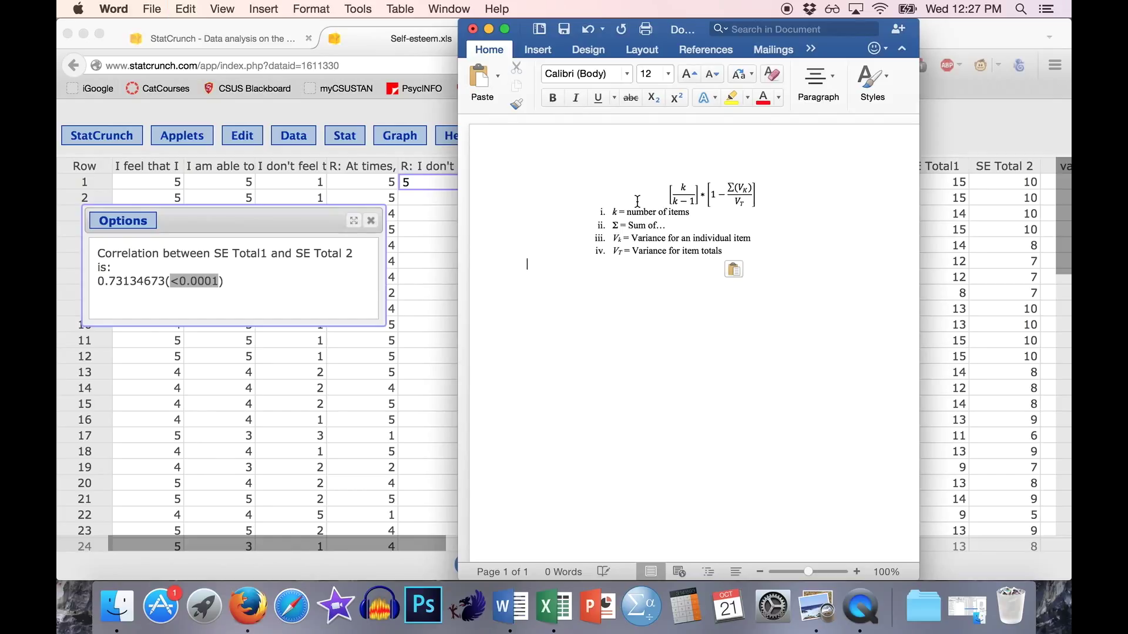
Step: Set the font size of the formula and its symbol definitions to 24
{"action": "left_click_drag", "start_coordinate": [731, 266], "coordinate": [599, 163]}
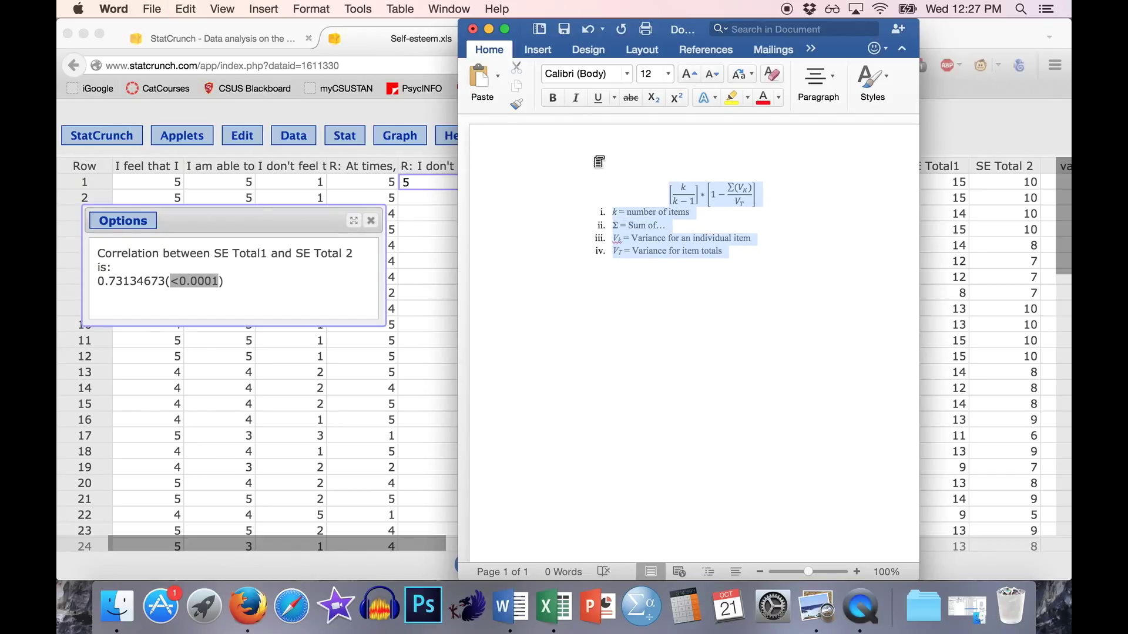
{"action": "left_click", "coordinate": [670, 74]}
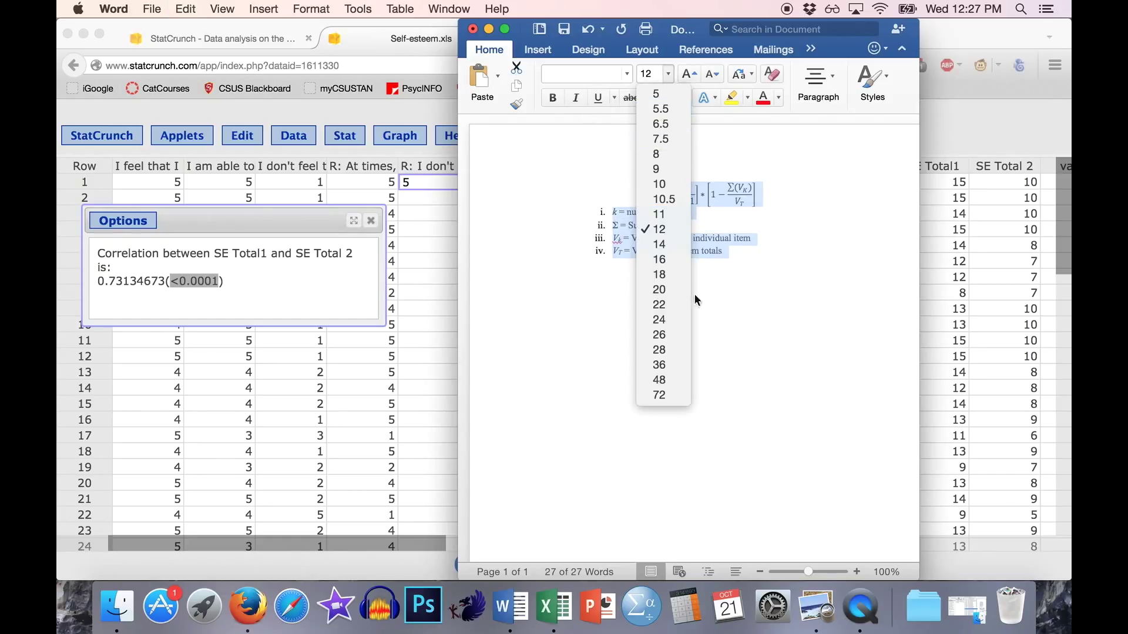
{"action": "left_click", "coordinate": [670, 317]}
{"action": "left_click", "coordinate": [851, 305]}
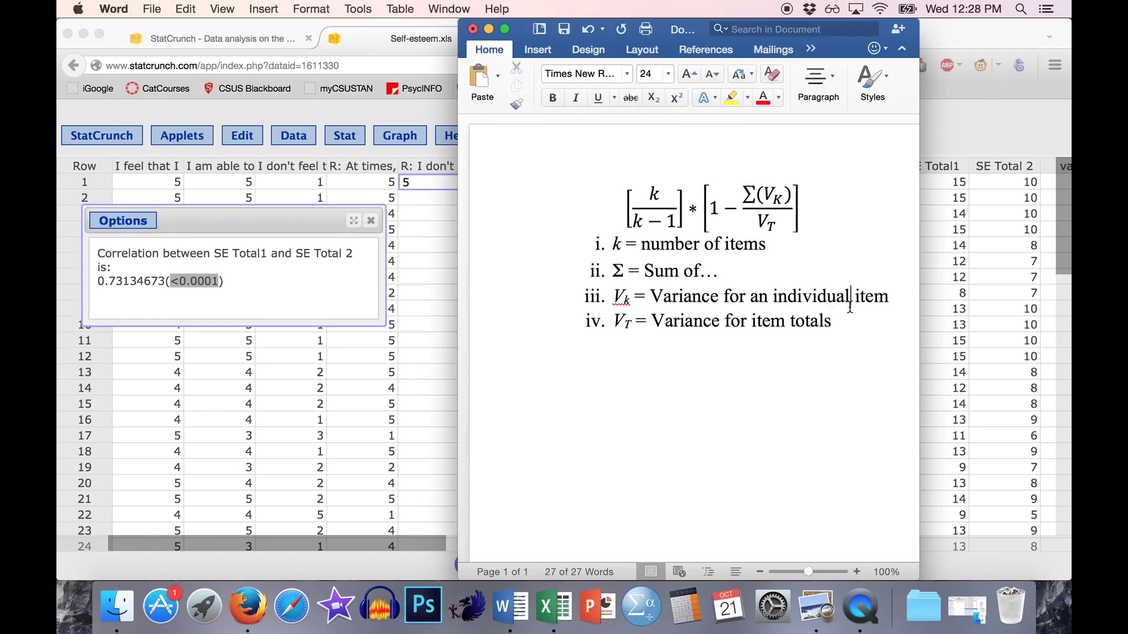
Step: Duplicate the formula into the blank area below the list of symbol definitions
{"action": "left_click", "coordinate": [768, 195]}
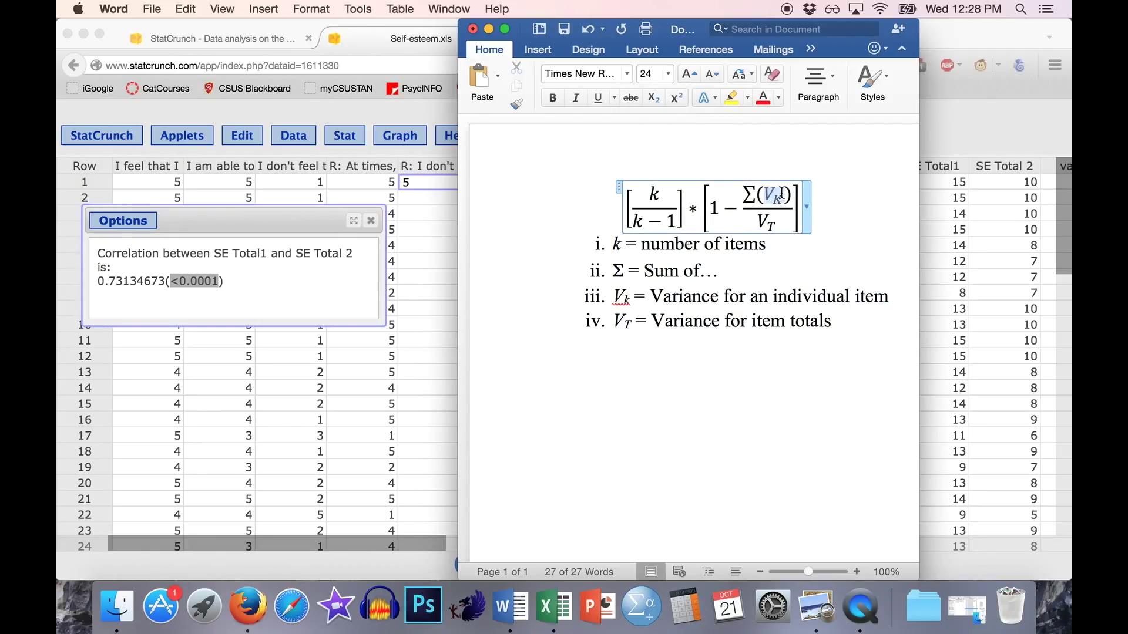
{"action": "left_click", "coordinate": [764, 224]}
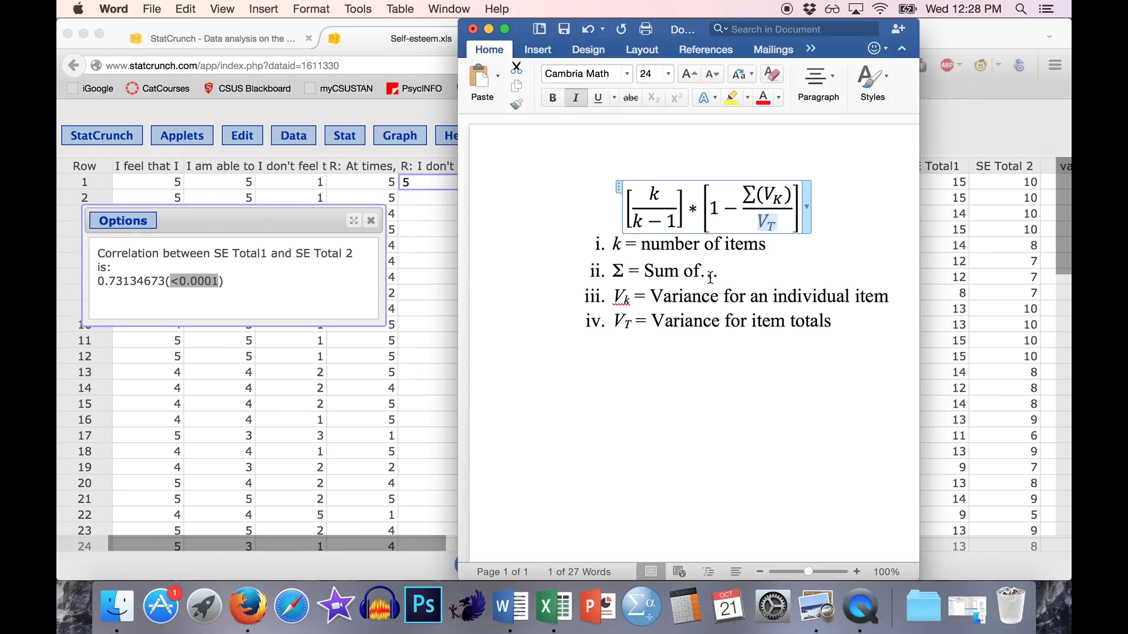
{"action": "left_click", "coordinate": [793, 271]}
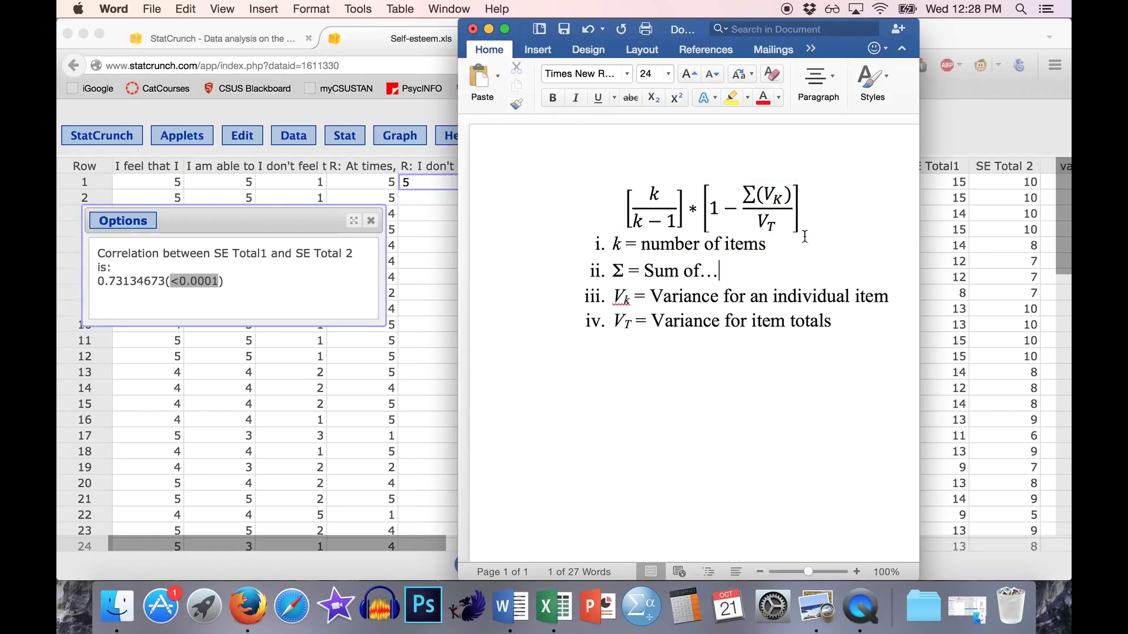
{"action": "left_click", "coordinate": [656, 195]}
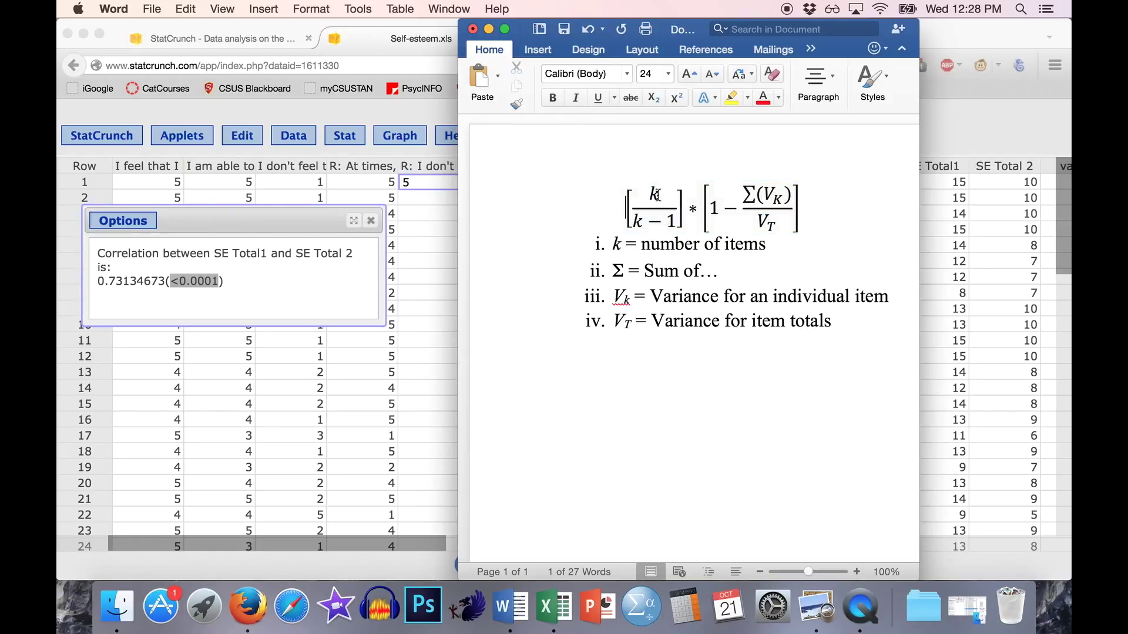
{"action": "left_click_drag", "start_coordinate": [589, 197], "coordinate": [814, 206]}
{"action": "key", "text": "cmd+c"}
{"action": "left_click", "coordinate": [677, 420]}
{"action": "key", "text": "cmd+v"}
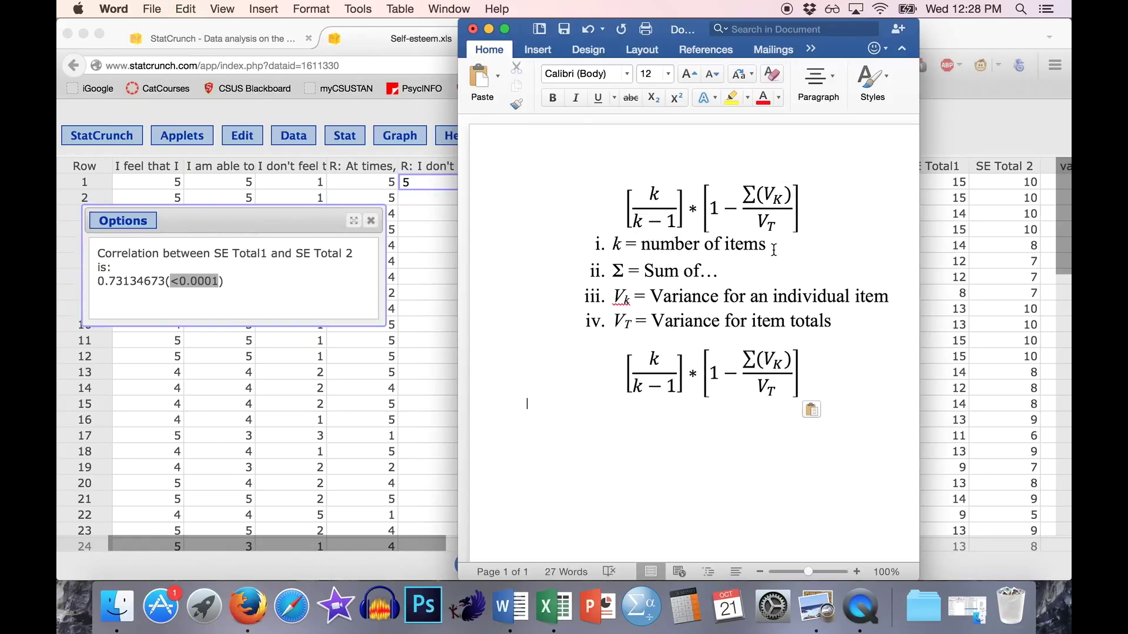
Step: Replace k with 5 in both the numerator and the denominator of the copied formula's first fraction
{"action": "left_click", "coordinate": [659, 360]}
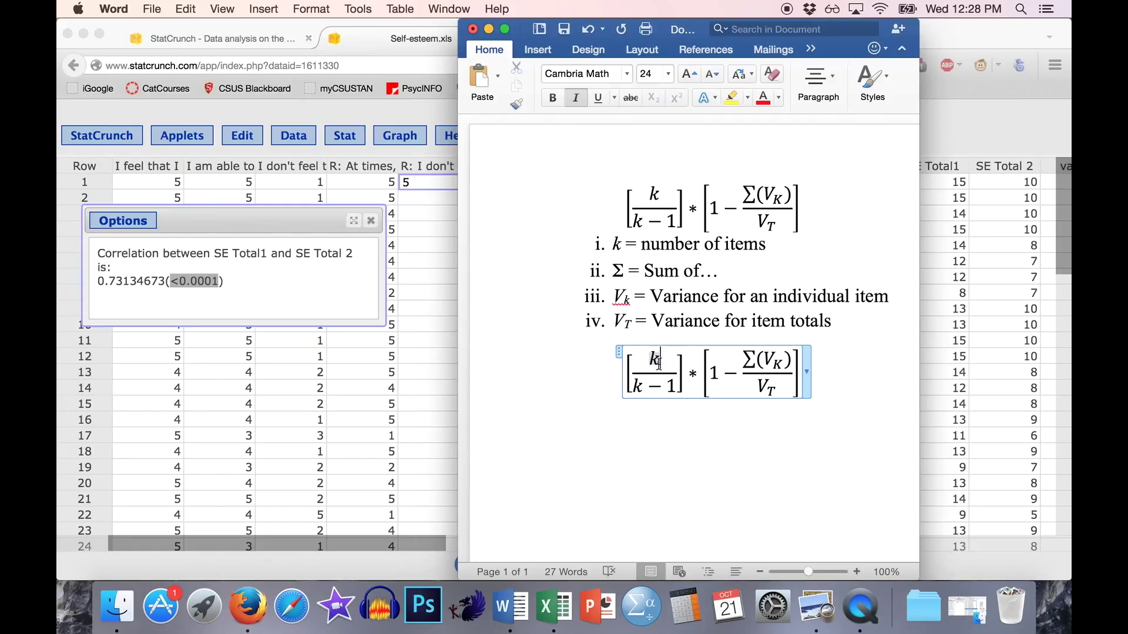
{"action": "key", "text": "BackSpace"}
{"action": "type", "text": "5"}
{"action": "left_click", "coordinate": [645, 388]}
{"action": "key", "text": "BackSpace"}
{"action": "type", "text": "5"}
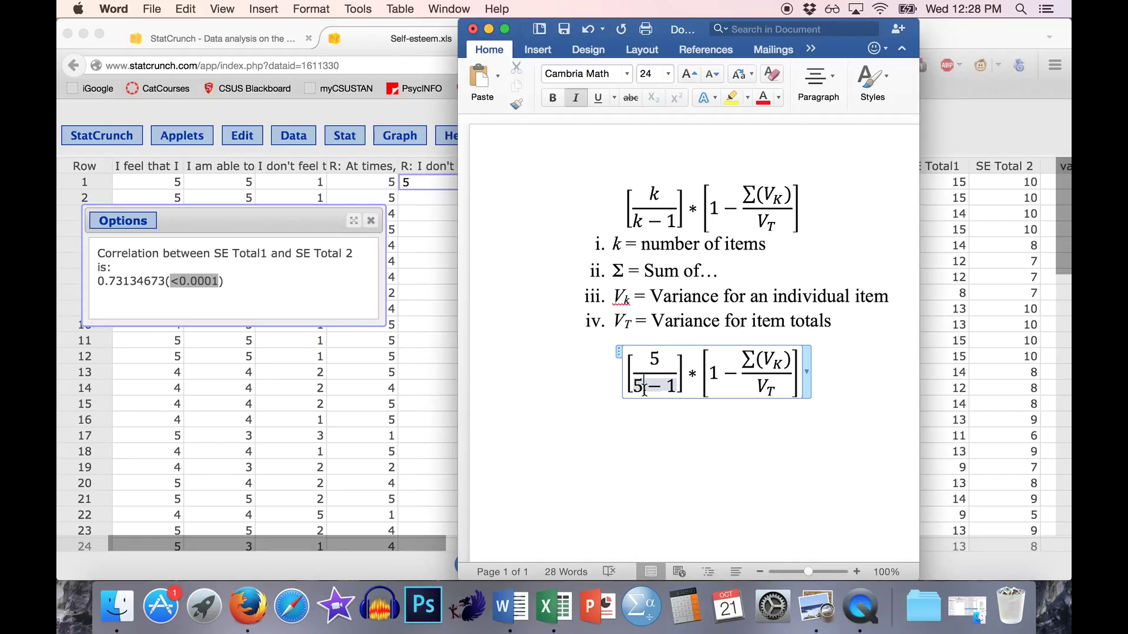
Step: Review the Σ(VK) and VT terms in the copied formula alongside the definition of the individual item variance
{"action": "double_click", "coordinate": [763, 359]}
{"action": "left_click_drag", "start_coordinate": [755, 381], "coordinate": [781, 389]}
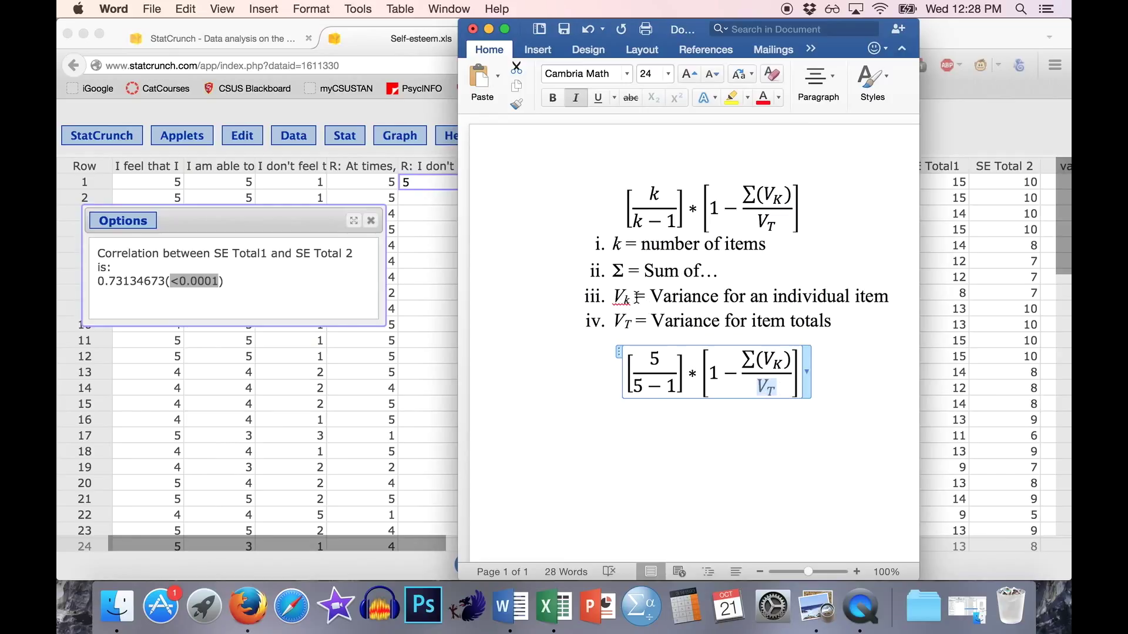
{"action": "left_click_drag", "start_coordinate": [650, 297], "coordinate": [890, 297]}
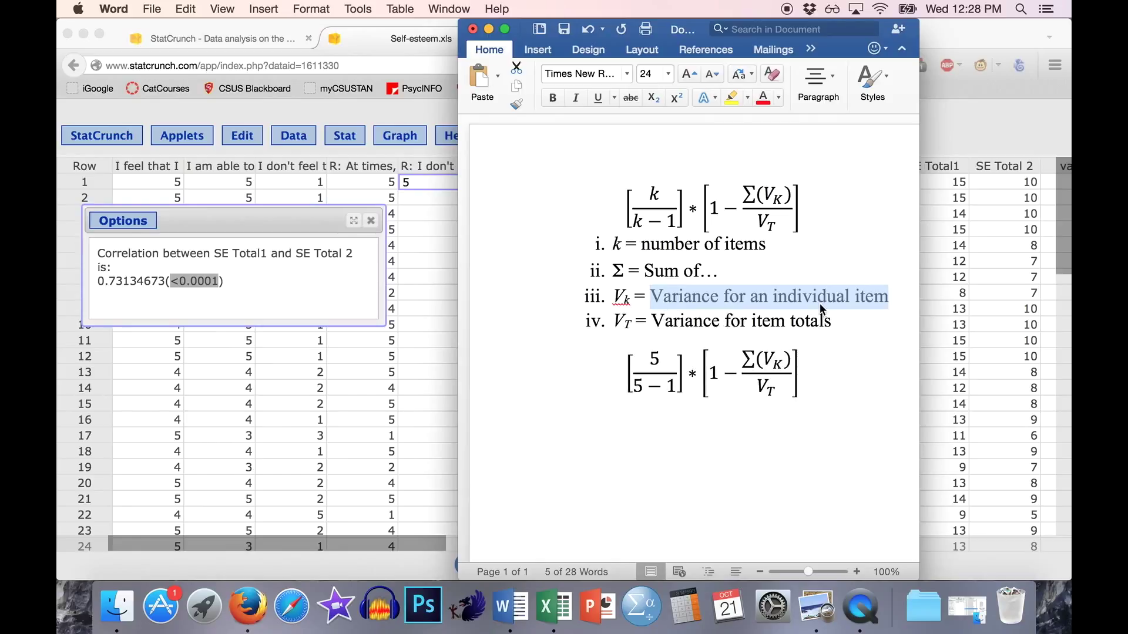
{"action": "left_click", "coordinate": [789, 358]}
{"action": "left_click_drag", "start_coordinate": [789, 357], "coordinate": [740, 360]}
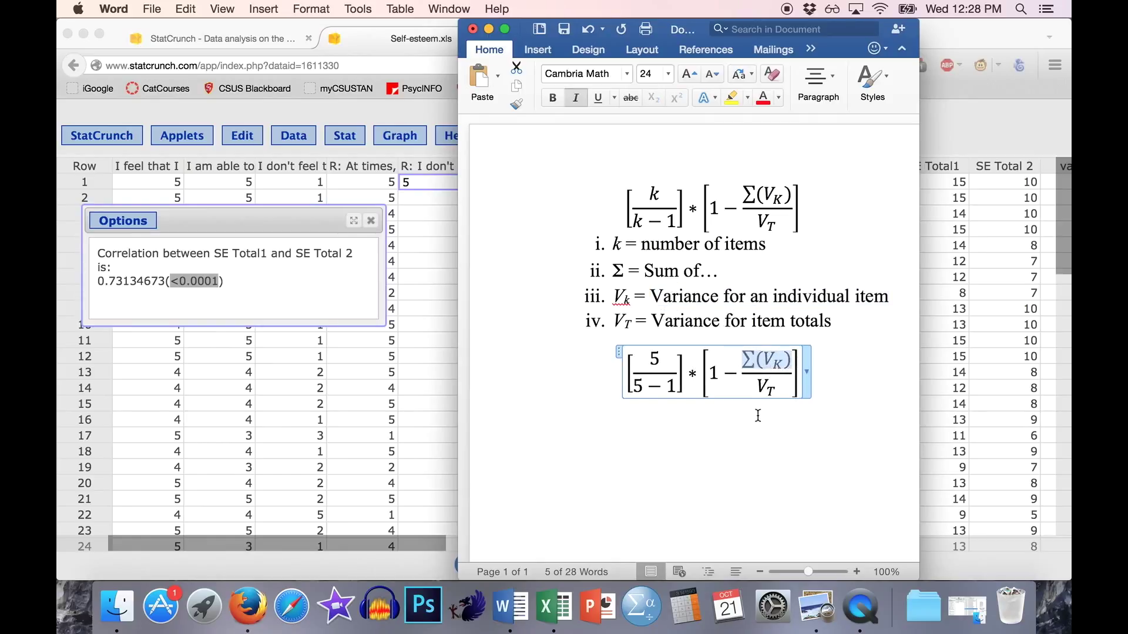
{"action": "left_click", "coordinate": [842, 382]}
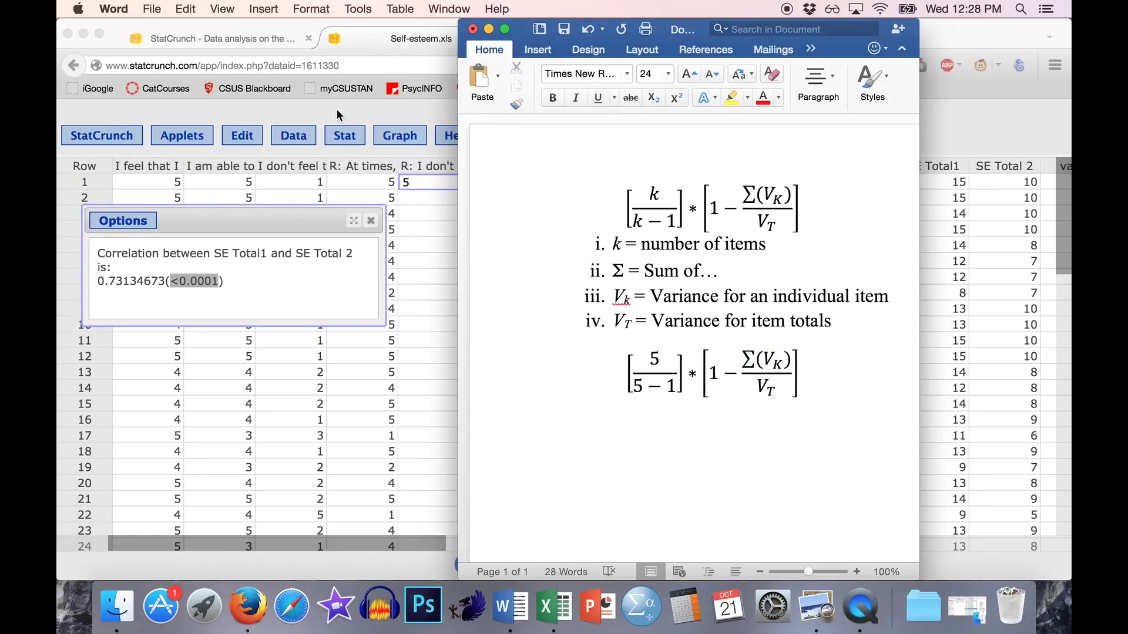
Step: Switch back to StatCrunch and set up summary statistics for columns with Variance as the only statistic
{"action": "left_click", "coordinate": [338, 124]}
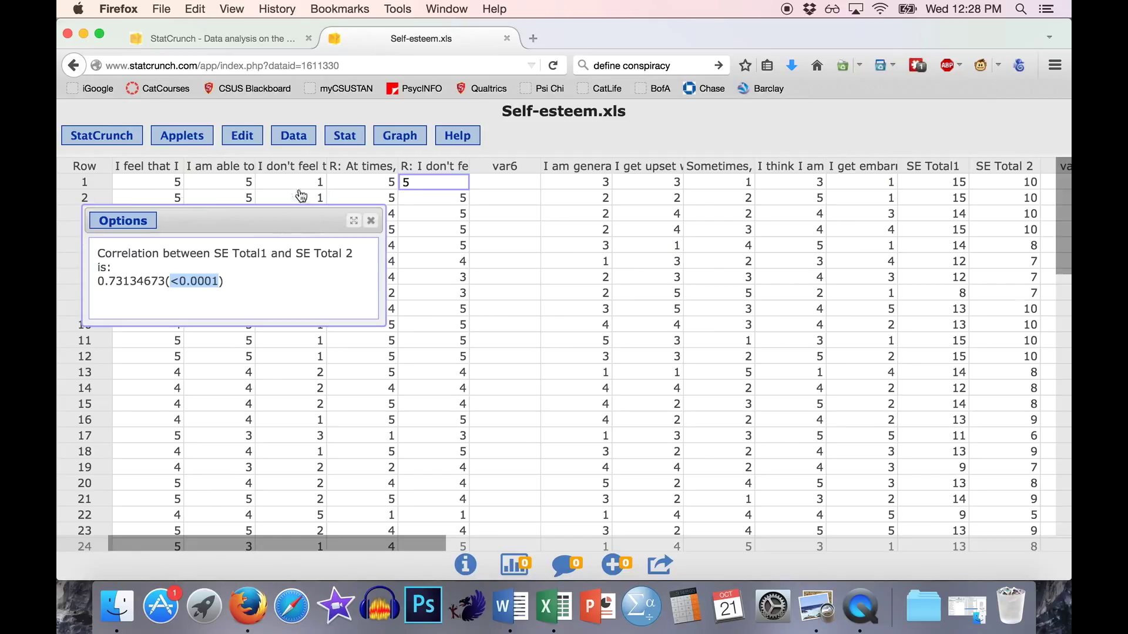
{"action": "left_click", "coordinate": [345, 138]}
{"action": "mouse_move", "coordinate": [398, 179]}
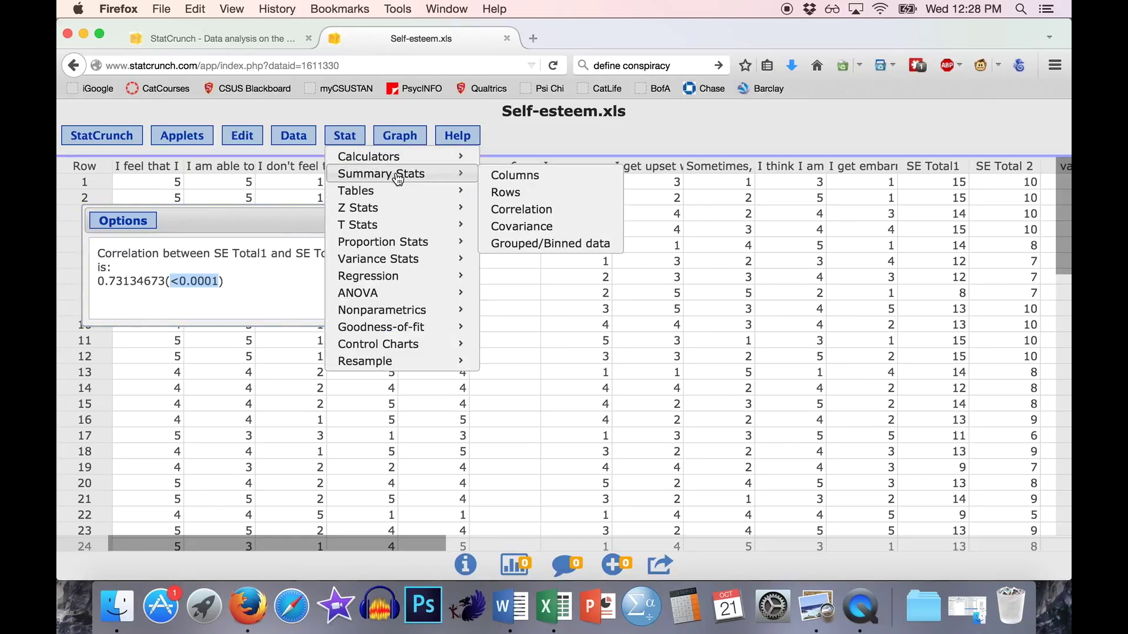
{"action": "left_click", "coordinate": [516, 175]}
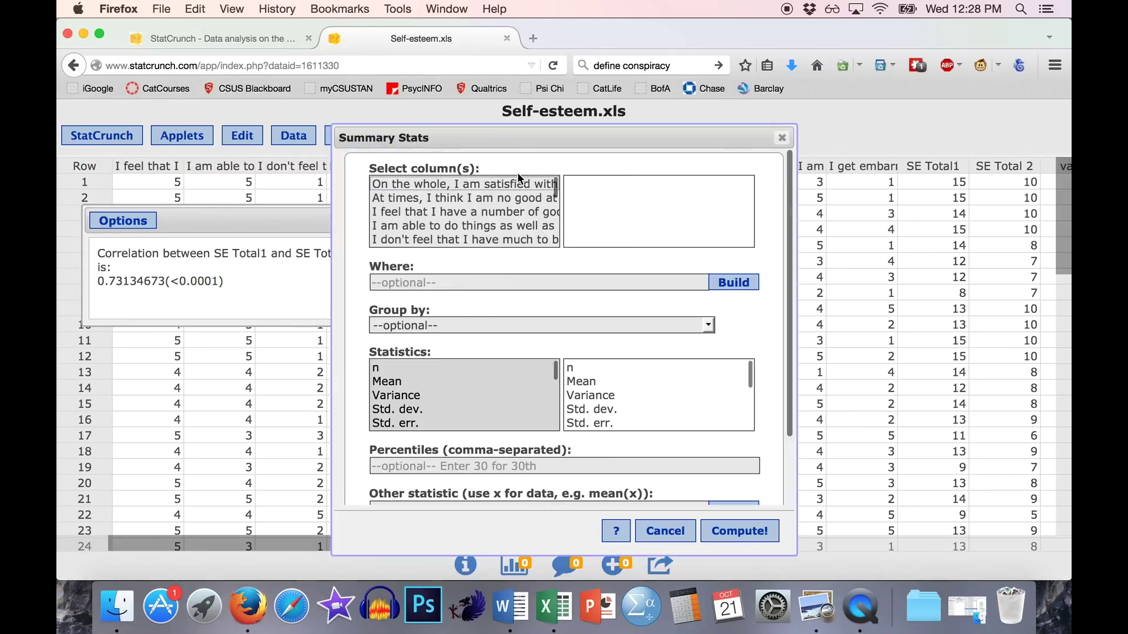
{"action": "left_click", "coordinate": [391, 395]}
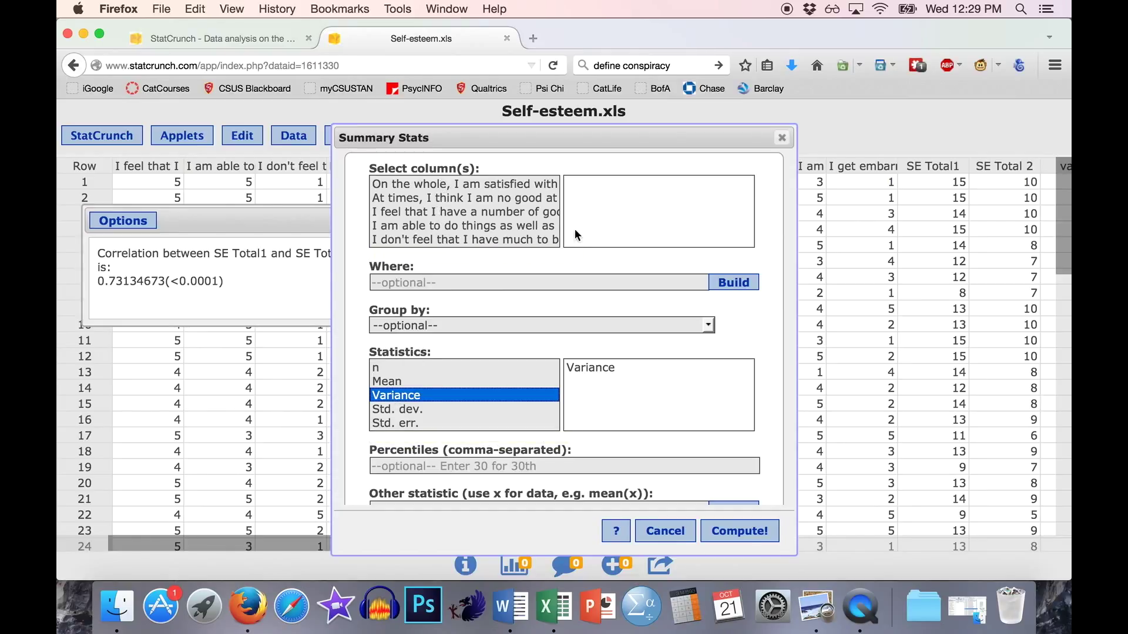
Step: Compute the variances of the three positively worded self-esteem items and the two reversed "R:" items, and reposition the results window
{"action": "left_click", "coordinate": [462, 184]}
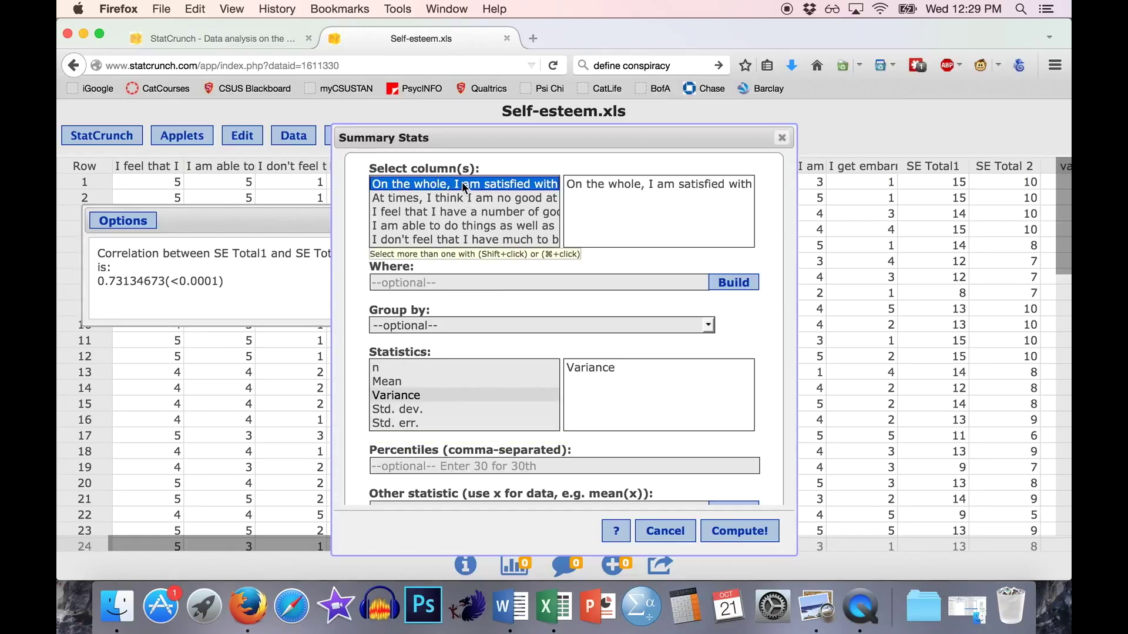
{"action": "left_click", "coordinate": [421, 211], "text": "super"}
{"action": "left_click", "coordinate": [420, 226], "text": "super"}
{"action": "scroll", "coordinate": [483, 214], "scroll_direction": "down", "scroll_amount": 1}
{"action": "scroll", "coordinate": [483, 214], "scroll_direction": "down", "scroll_amount": 3}
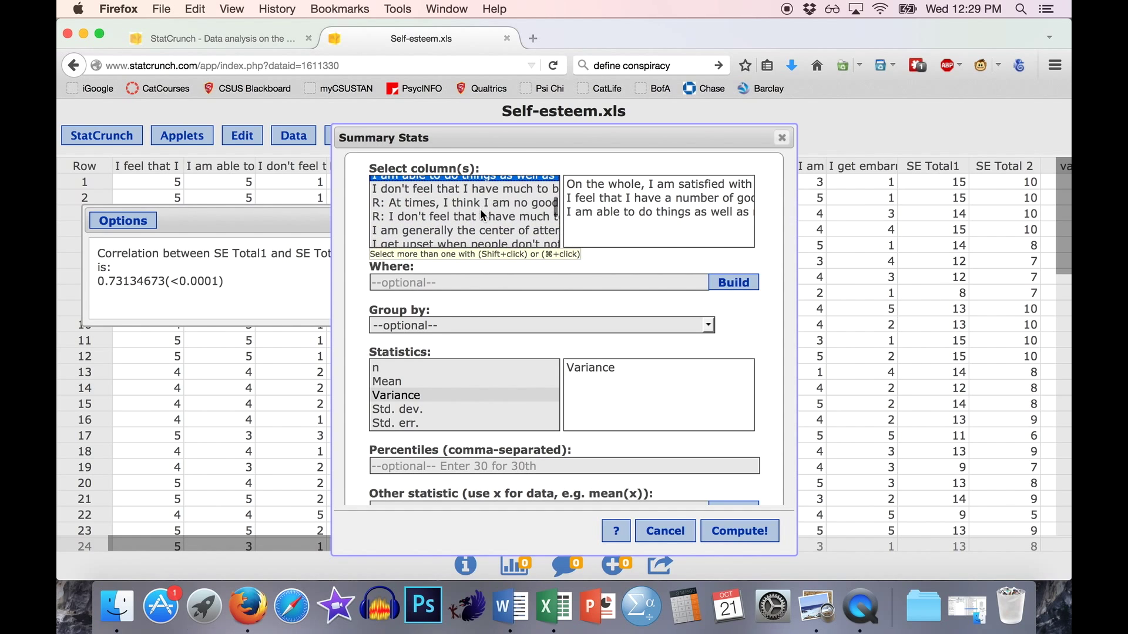
{"action": "left_click", "coordinate": [438, 202], "text": "super"}
{"action": "left_click", "coordinate": [438, 216], "text": "super"}
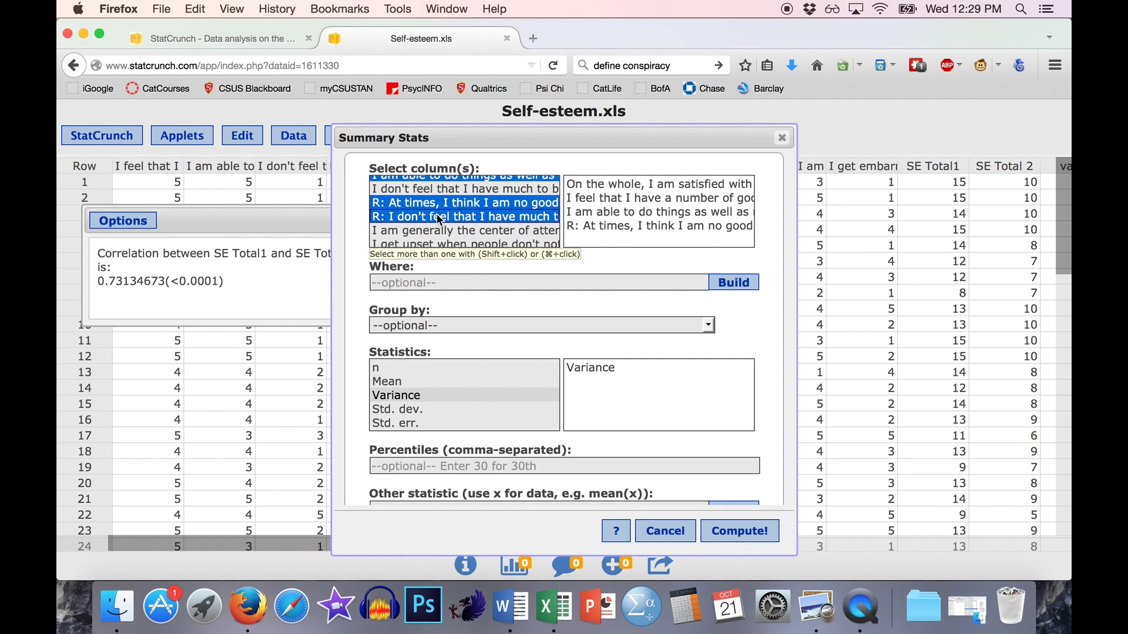
{"action": "scroll", "coordinate": [464, 217], "scroll_direction": "up", "scroll_amount": 3}
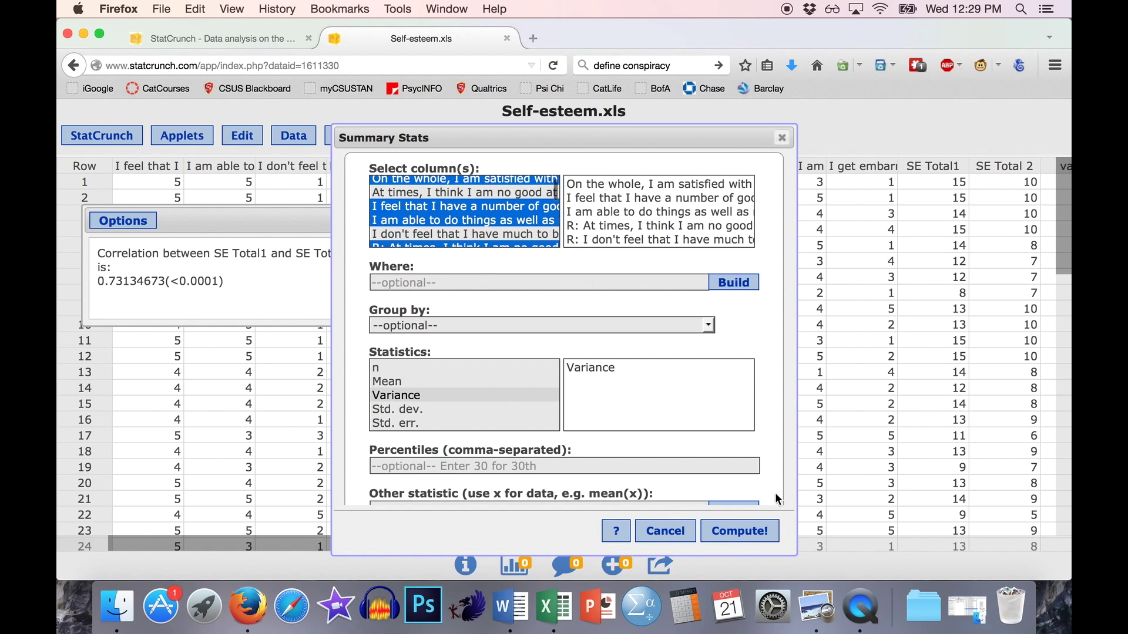
{"action": "left_click", "coordinate": [755, 532]}
{"action": "left_click_drag", "start_coordinate": [838, 270], "coordinate": [637, 233]}
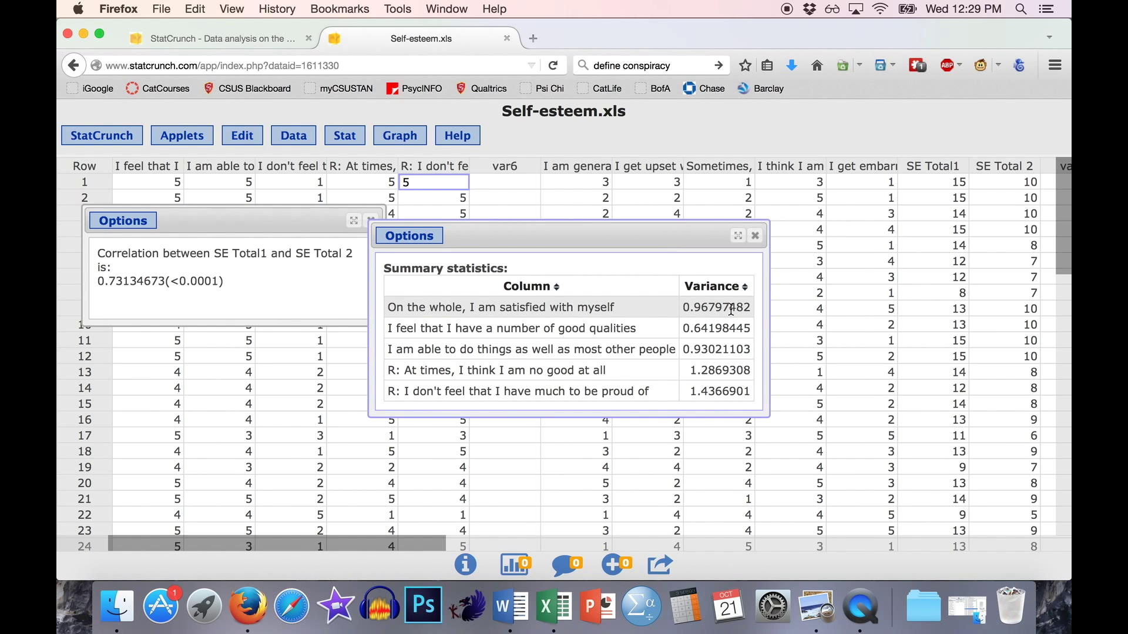
{"action": "left_click_drag", "start_coordinate": [661, 244], "coordinate": [561, 251]}
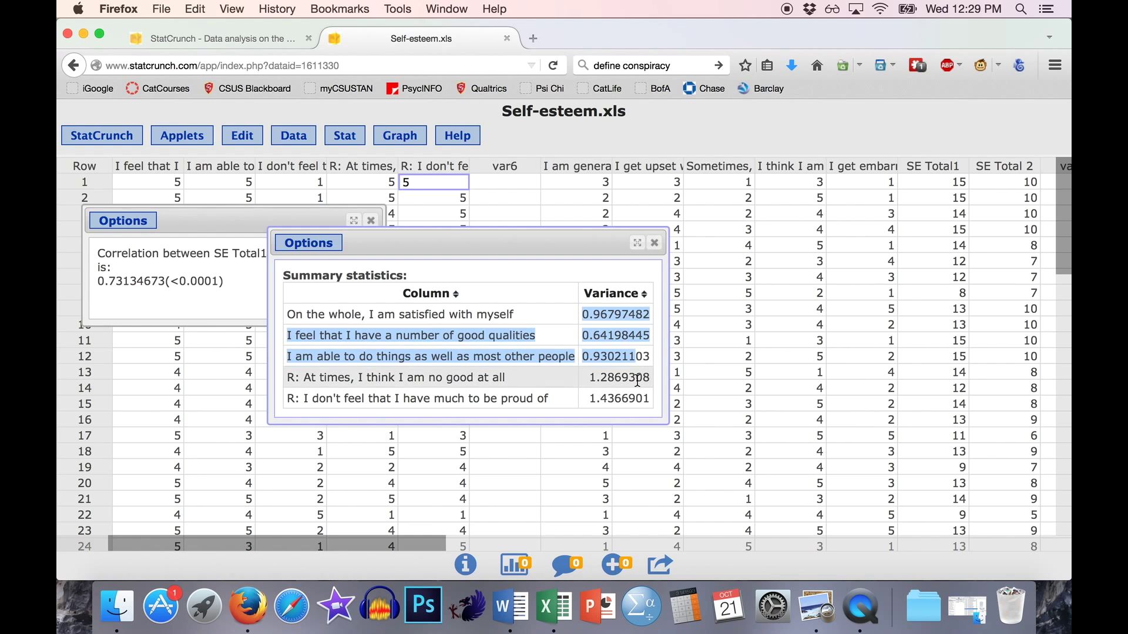
Step: Switch to the Self-esteem workbook in Excel and narrow its window so it sits beside the StatCrunch variance results
{"action": "left_click", "coordinate": [563, 617]}
{"action": "left_click", "coordinate": [403, 190]}
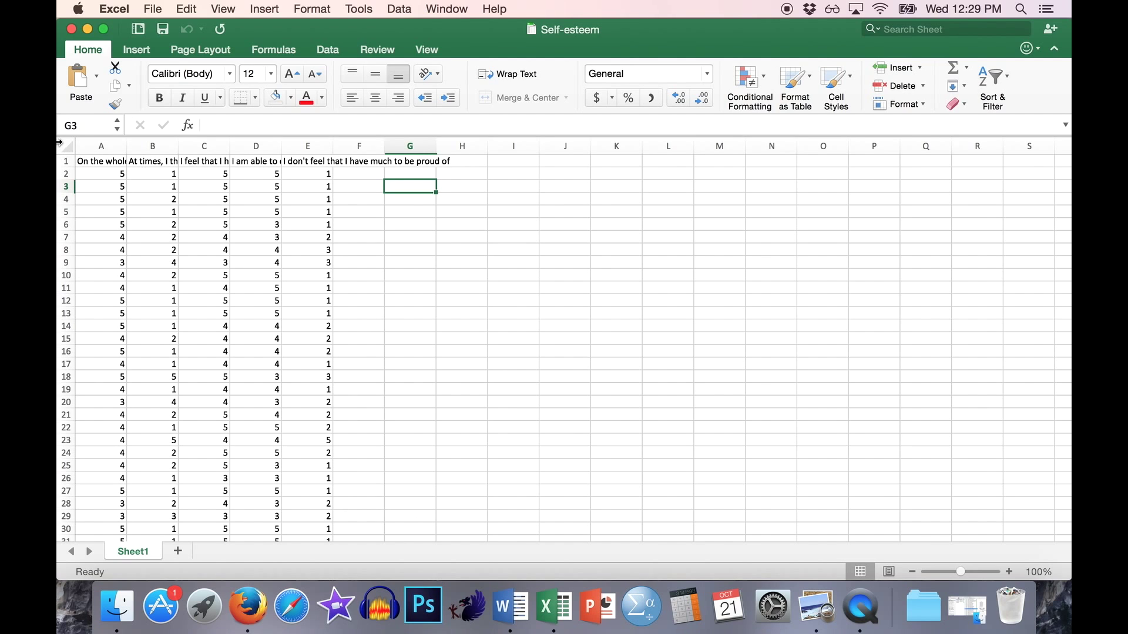
{"action": "left_click_drag", "start_coordinate": [59, 126], "coordinate": [698, 133]}
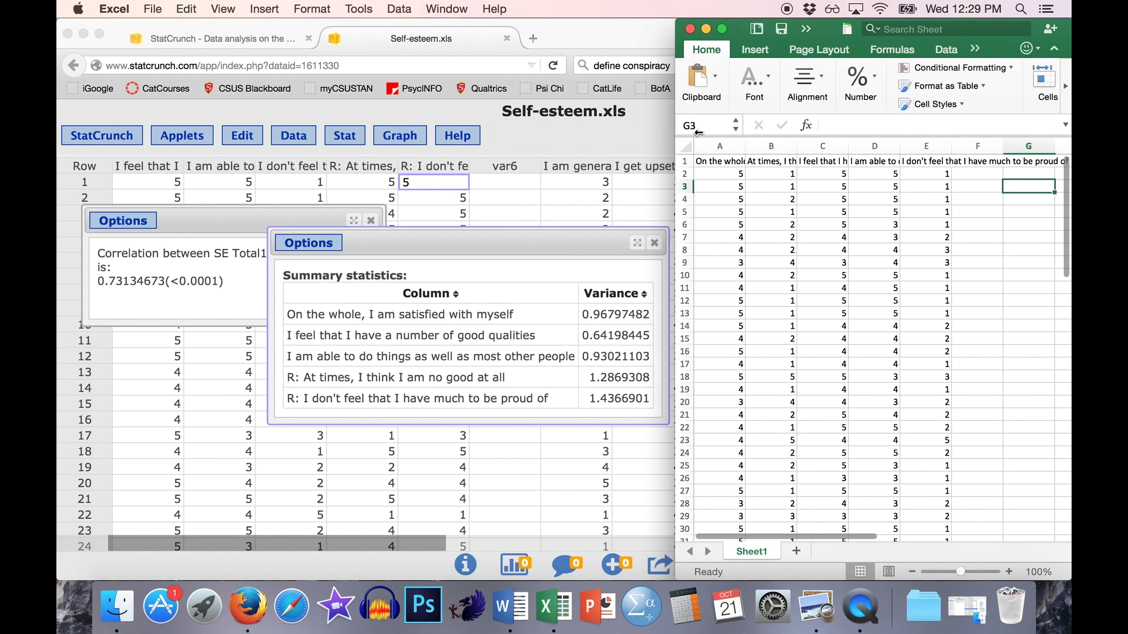
{"action": "scroll", "coordinate": [929, 300], "scroll_direction": "right", "scroll_amount": 4}
{"action": "scroll", "coordinate": [929, 302], "scroll_direction": "left", "scroll_amount": 2}
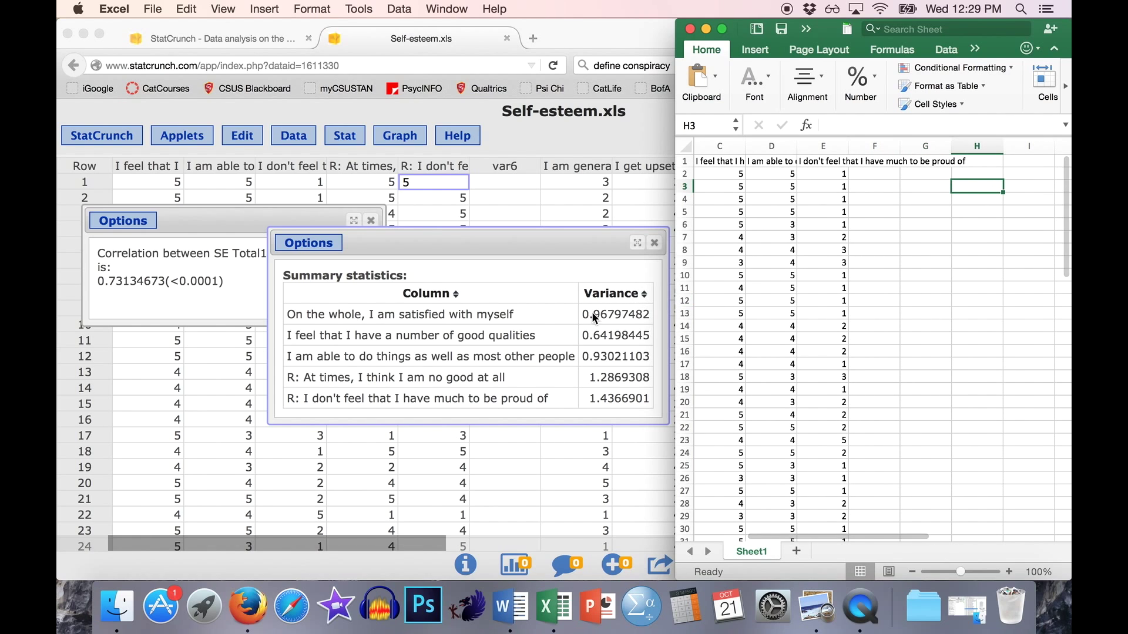
Step: Copy the variance 0.96797482 of "On the whole, I am satisfied with myself" from StatCrunch into Excel cell H3
{"action": "left_click", "coordinate": [626, 309]}
{"action": "left_click_drag", "start_coordinate": [581, 315], "coordinate": [656, 314]}
{"action": "key", "text": "super+c"}
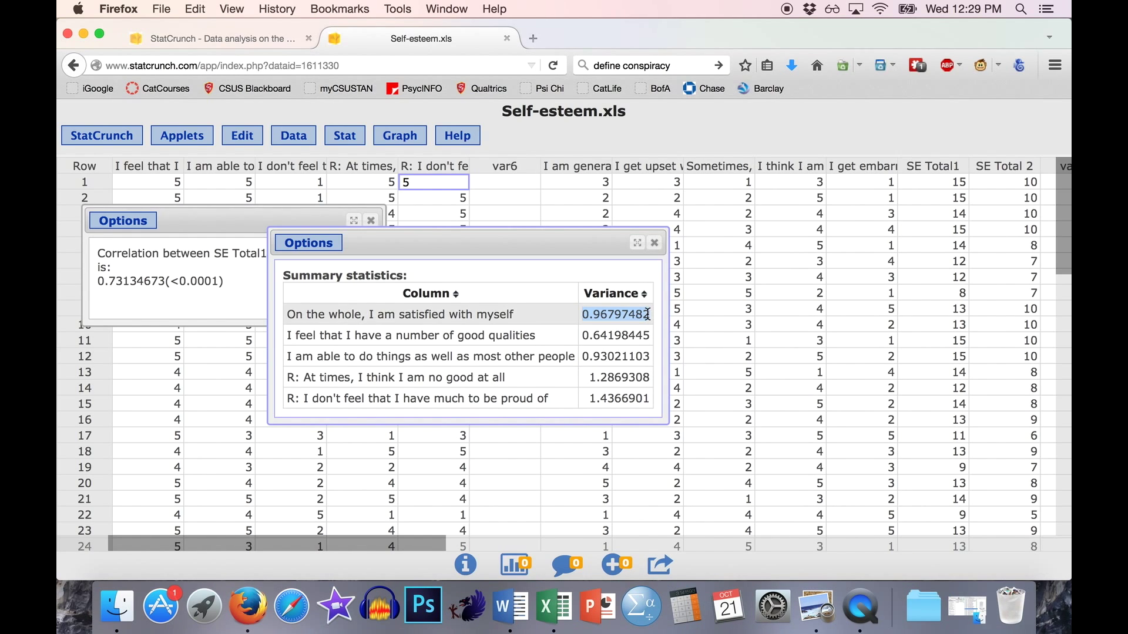
{"action": "key", "text": "super+Tab"}
{"action": "key", "text": "super+v"}
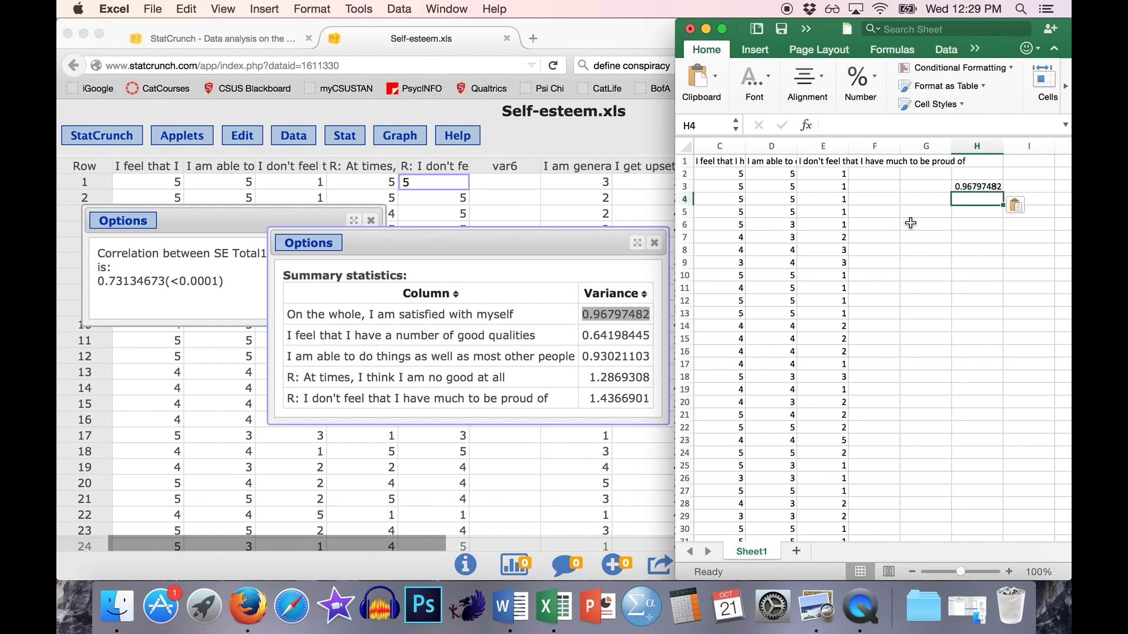
Step: Copy the variance 0.64198445 of "I feel that I have a number of good qualities" into Excel cell H4
{"action": "left_click", "coordinate": [583, 320]}
{"action": "left_click_drag", "start_coordinate": [581, 336], "coordinate": [647, 334]}
{"action": "key", "text": "super+c"}
{"action": "key", "text": "super+Tab"}
{"action": "key", "text": "super+v"}
Step: Copy the variance 0.93021103 of "I am able to do things as well as most other people" into Excel cell H5
{"action": "key", "text": "super+Tab"}
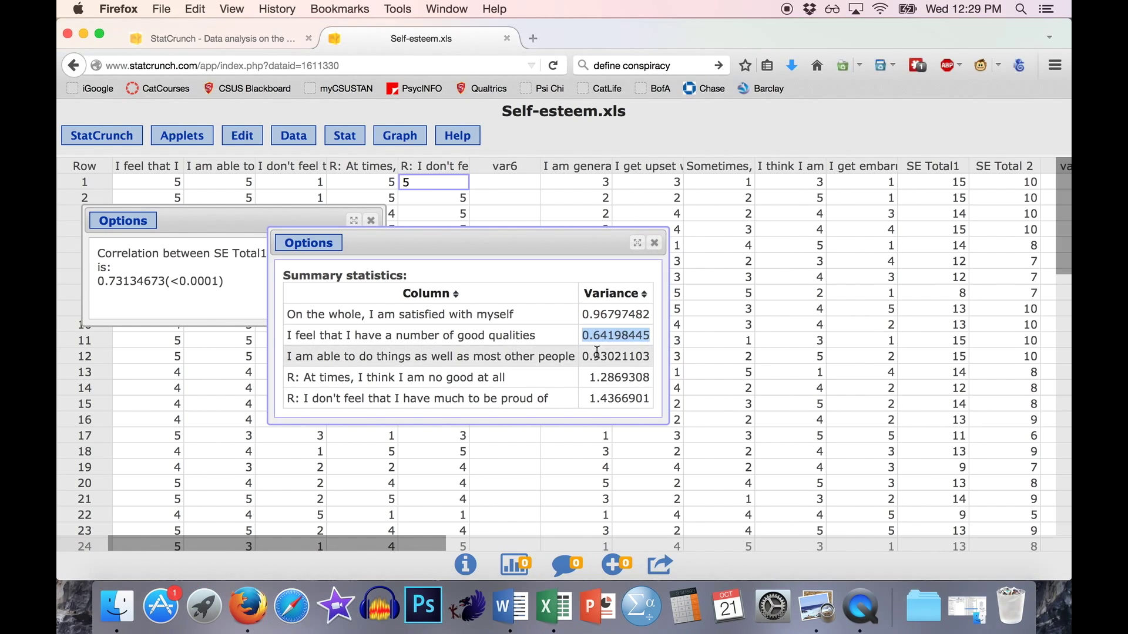
{"action": "left_click_drag", "start_coordinate": [581, 356], "coordinate": [647, 355]}
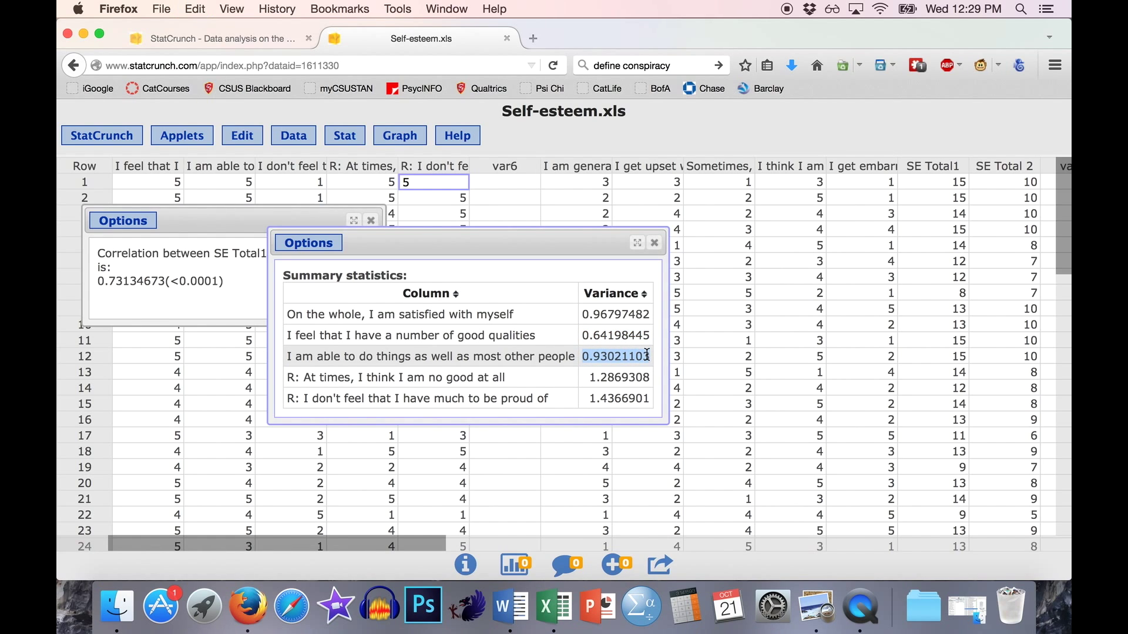
{"action": "key", "text": "super+c"}
{"action": "key", "text": "super+Tab"}
{"action": "key", "text": "super+v"}
Step: Copy the variance 1.2869308 of "R: At times, I think I am no good at all" into Excel cell H6
{"action": "key", "text": "super+Tab"}
{"action": "left_click_drag", "start_coordinate": [589, 378], "coordinate": [655, 380]}
{"action": "key", "text": "super+c"}
{"action": "key", "text": "super+Tab"}
{"action": "key", "text": "super+v"}
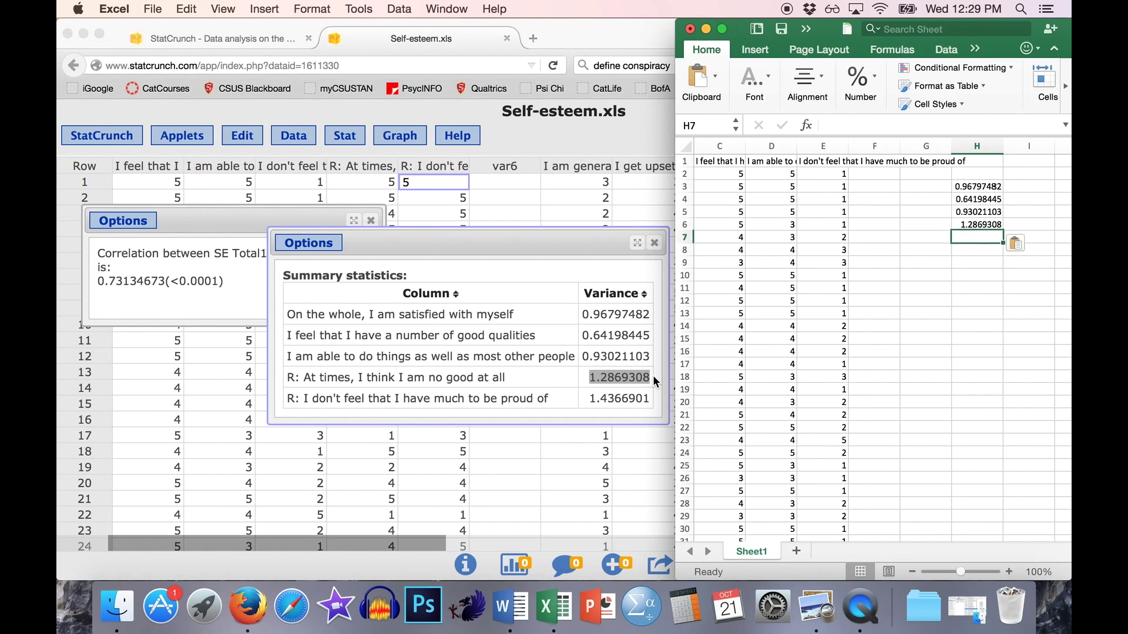
Step: Copy the variance 1.4366901 of "R: I don't feel that I have much to be proud of" into Excel cell H7
{"action": "key", "text": "super+Tab"}
{"action": "left_click_drag", "start_coordinate": [590, 399], "coordinate": [647, 399]}
{"action": "key", "text": "super+c"}
{"action": "key", "text": "super+Tab"}
{"action": "key", "text": "super+v"}
{"action": "key", "text": "Return"}
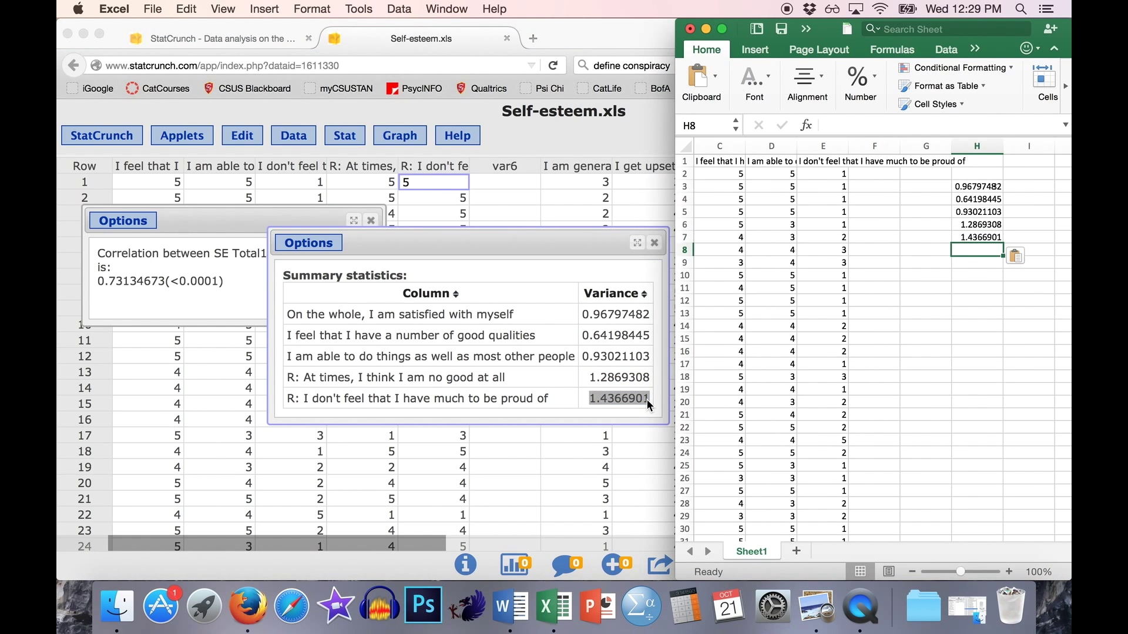
Step: Sum the five item variances in cell H8 with the formula =SUM(H3:H7)
{"action": "type", "text": "="}
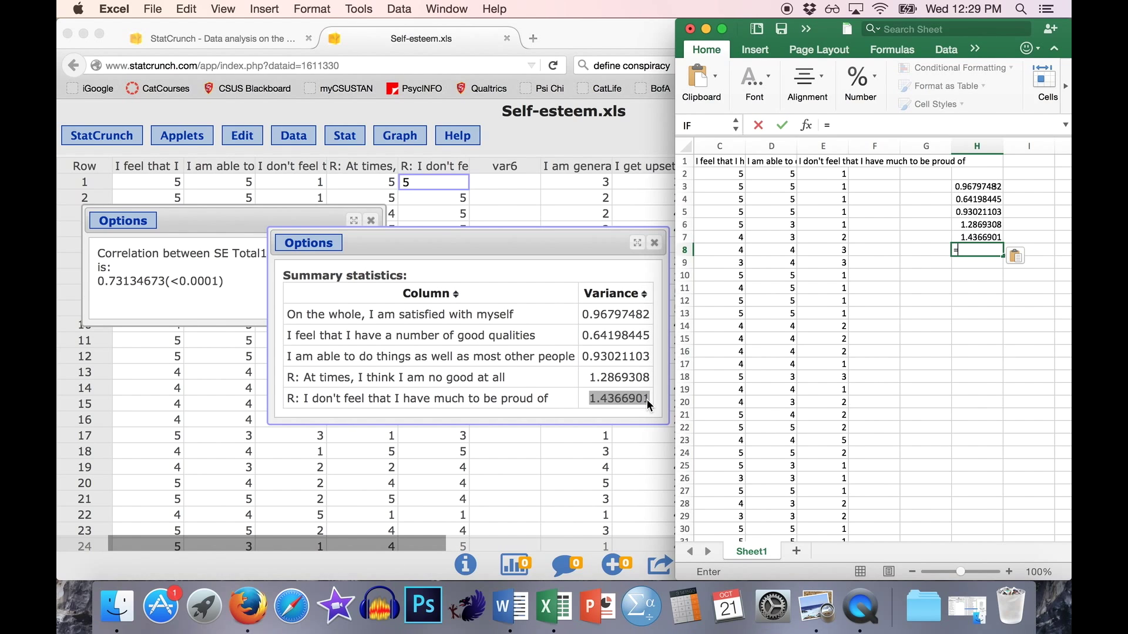
{"action": "type", "text": "SUM("}
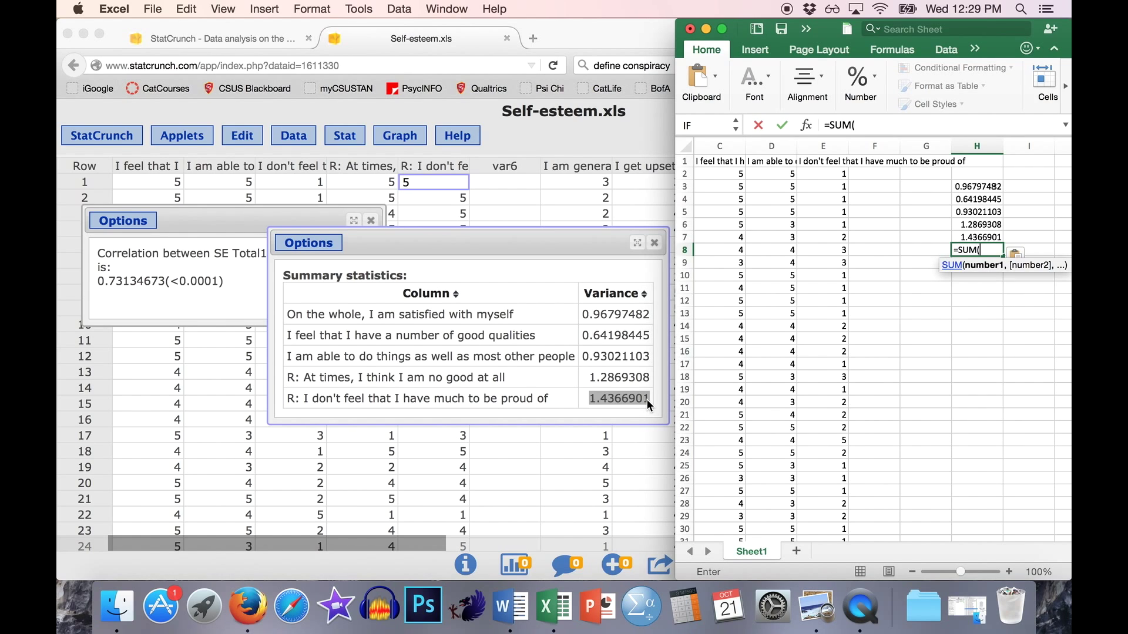
{"action": "left_click_drag", "start_coordinate": [966, 235], "coordinate": [966, 186]}
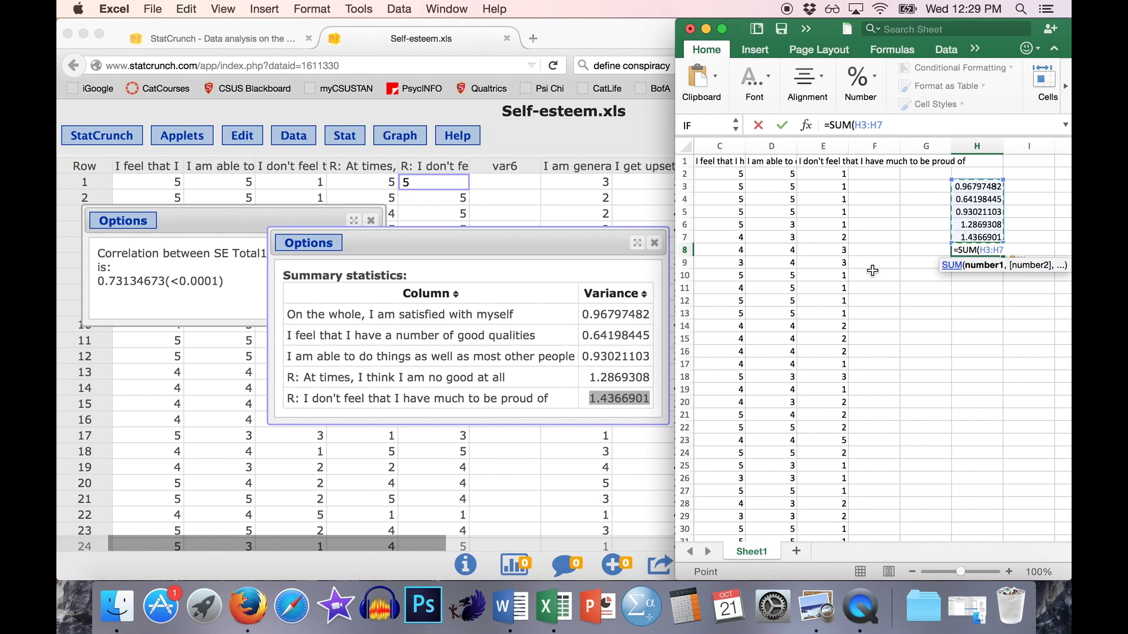
{"action": "type", "text": ")"}
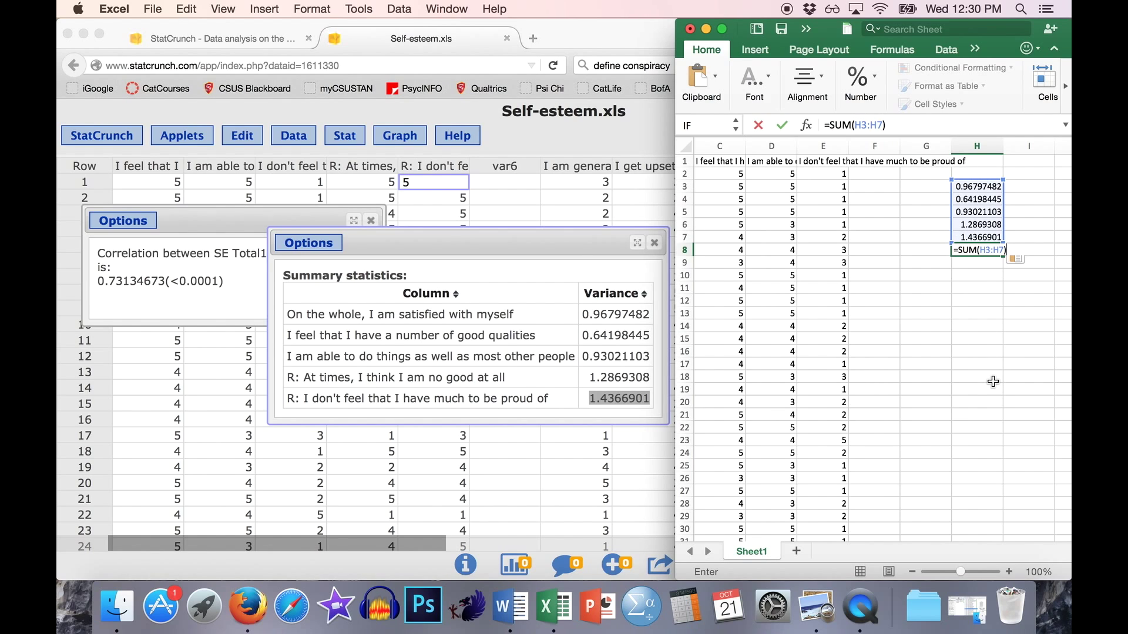
{"action": "key", "text": "Return"}
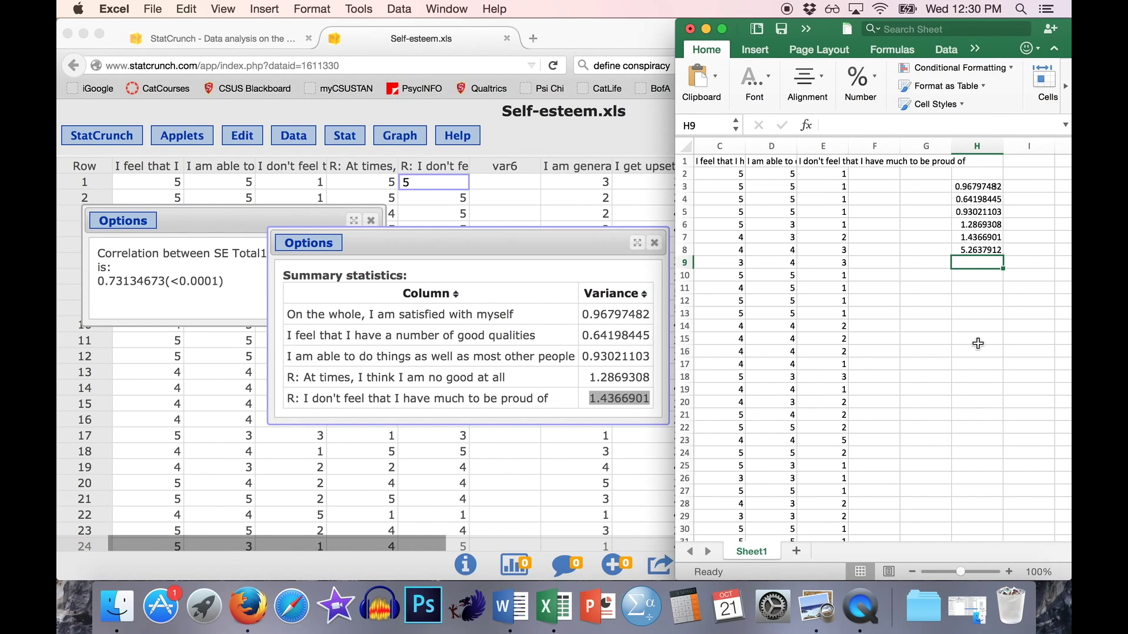
Step: Switch to the Word document and replace Σ(VK) in the lower, worked formula with 5.26
{"action": "left_click", "coordinate": [523, 611]}
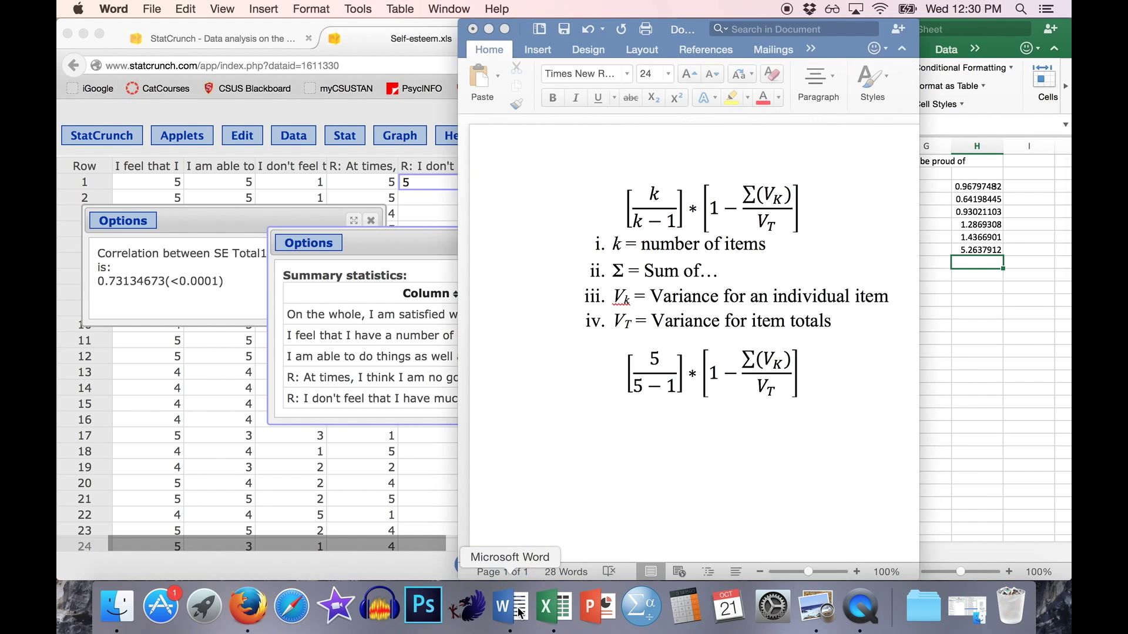
{"action": "double_click", "coordinate": [743, 359]}
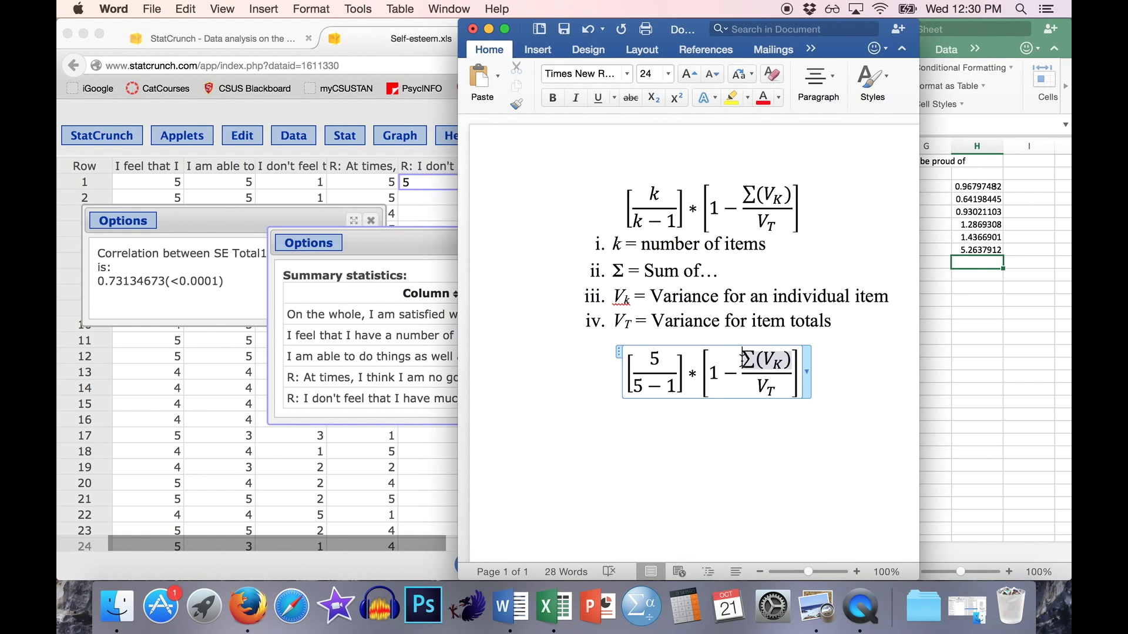
{"action": "type", "text": "5.26"}
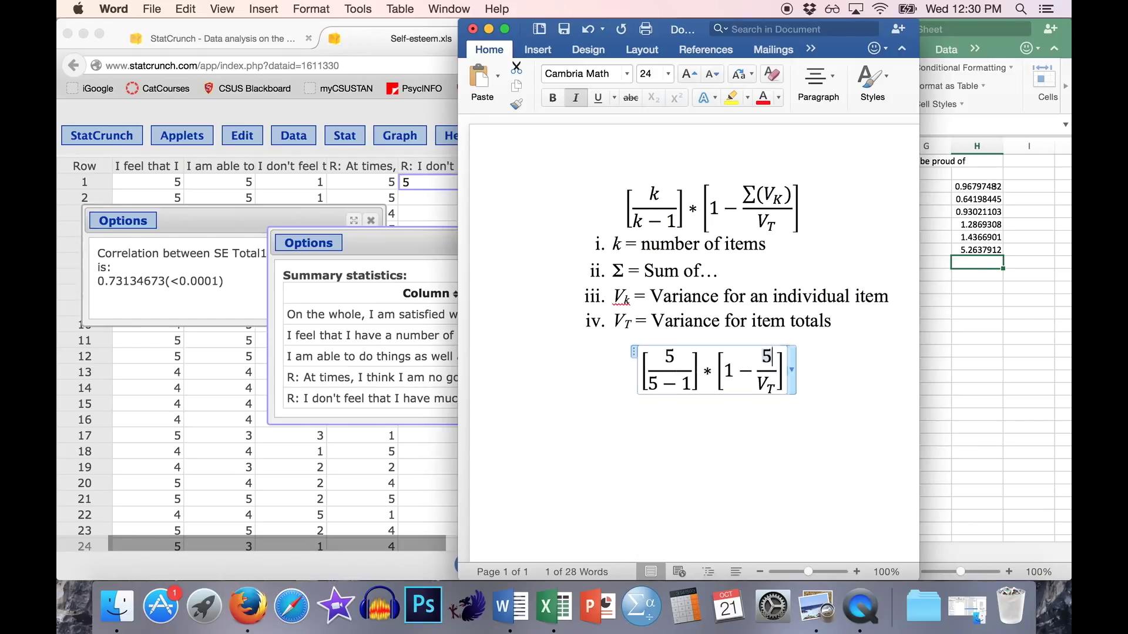
{"action": "left_click", "coordinate": [842, 377]}
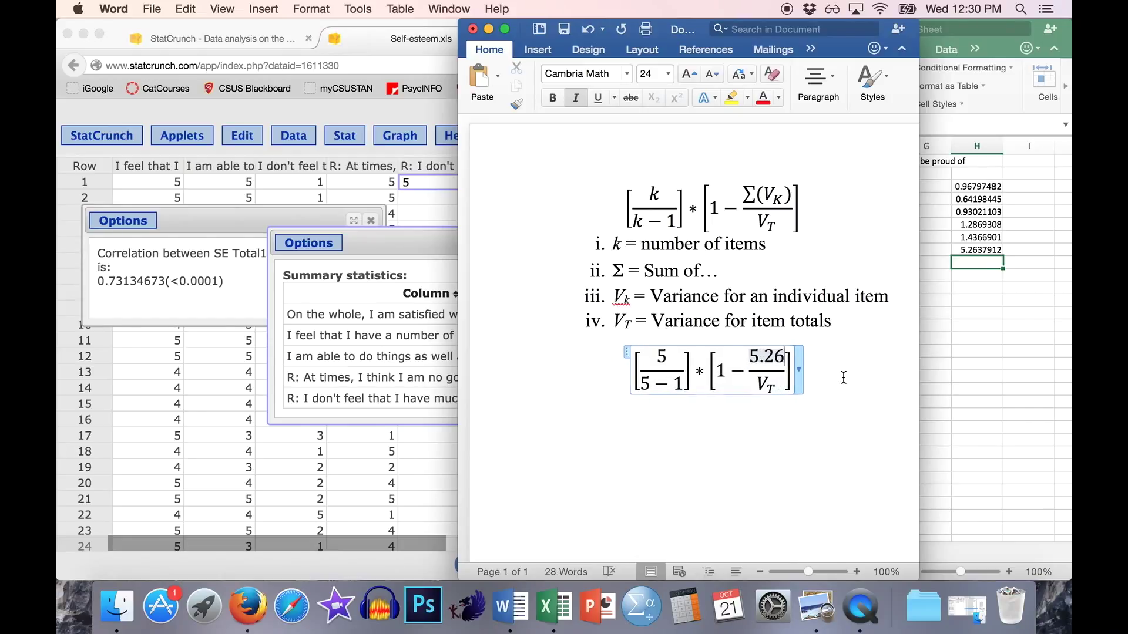
Step: Highlight the definition of VT, "Variance for item totals", in the list below the general formula
{"action": "left_click", "coordinate": [760, 224]}
{"action": "left_click", "coordinate": [810, 320]}
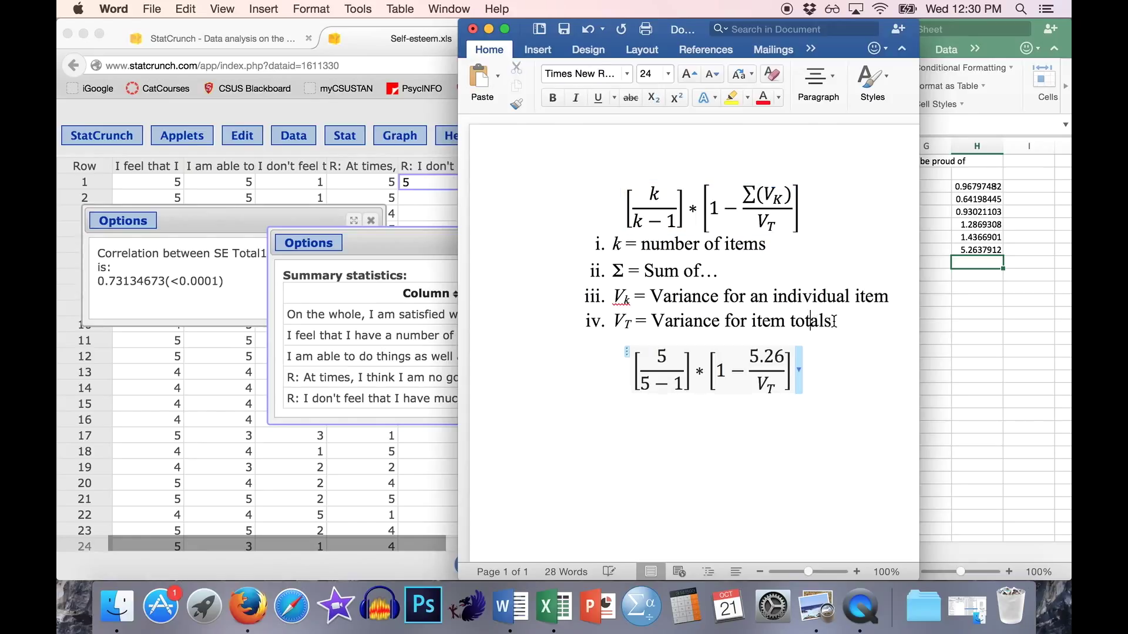
{"action": "left_click_drag", "start_coordinate": [833, 321], "coordinate": [676, 319]}
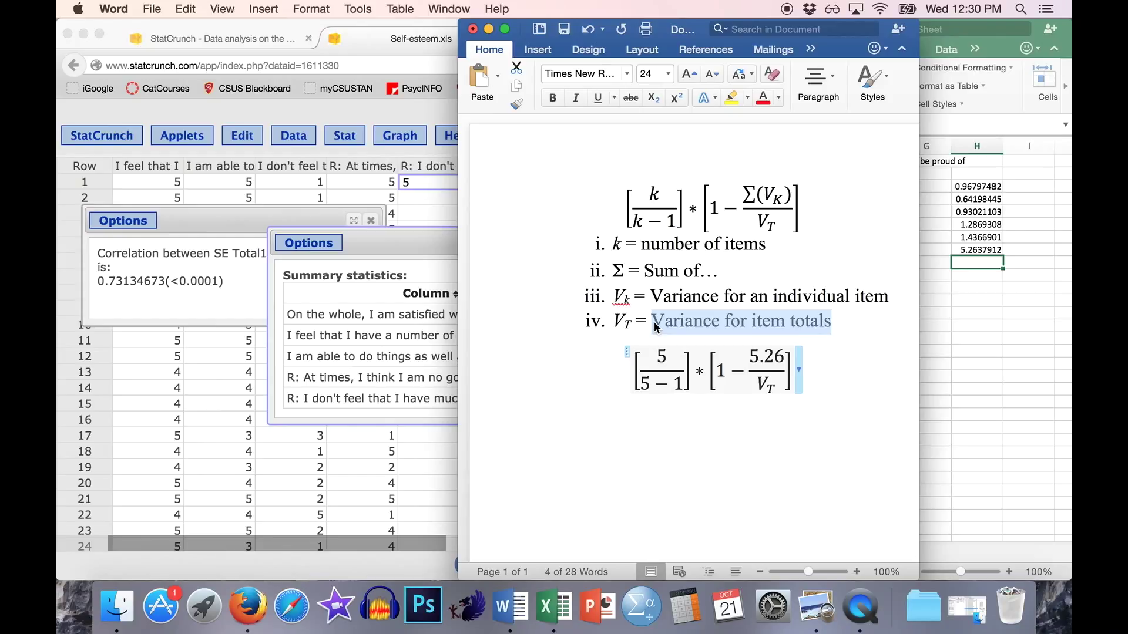
{"action": "left_click_drag", "start_coordinate": [842, 322], "coordinate": [653, 321]}
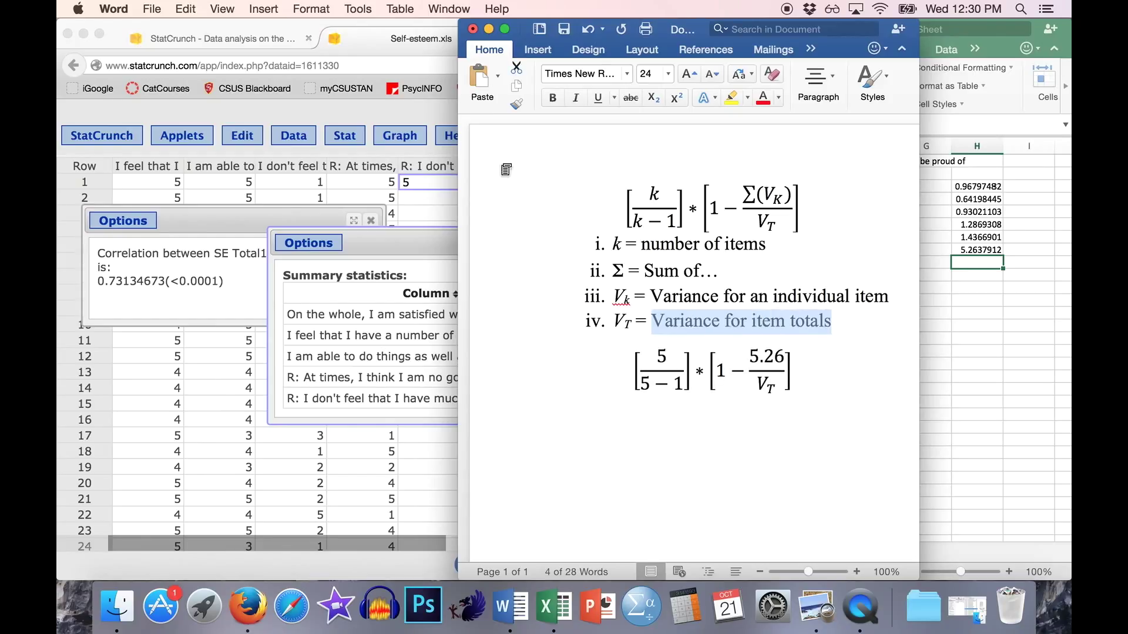
Step: Switch to the StatCrunch data, move the variance results clear of the total columns and start a Compute Expression
{"action": "left_click", "coordinate": [398, 38]}
{"action": "left_click_drag", "start_coordinate": [582, 242], "coordinate": [400, 353]}
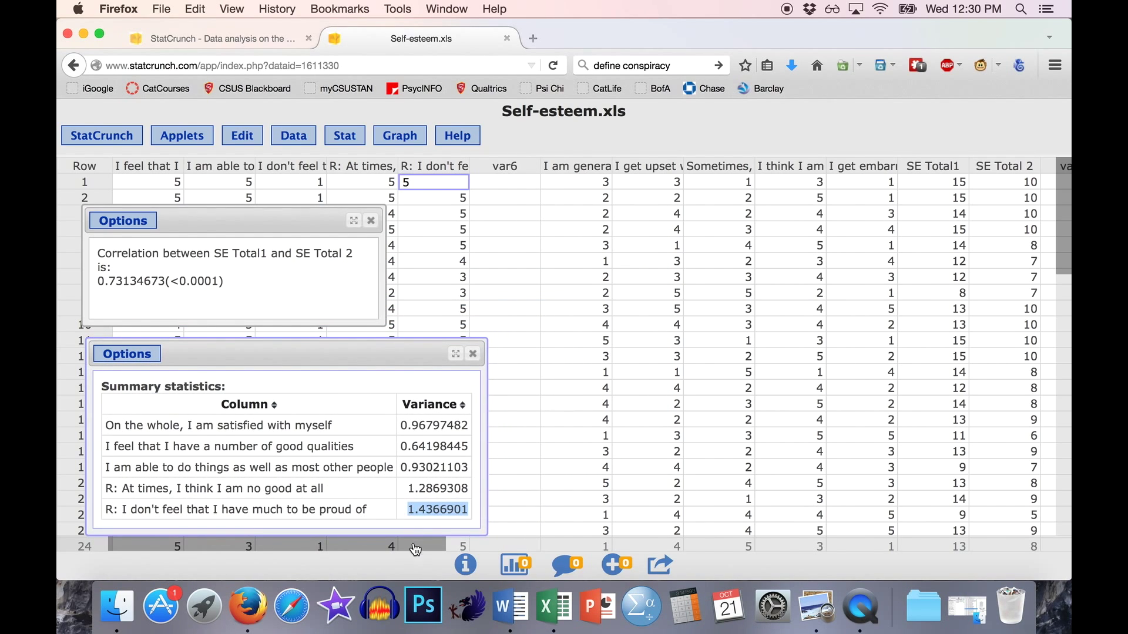
{"action": "left_click_drag", "start_coordinate": [446, 547], "coordinate": [489, 556]}
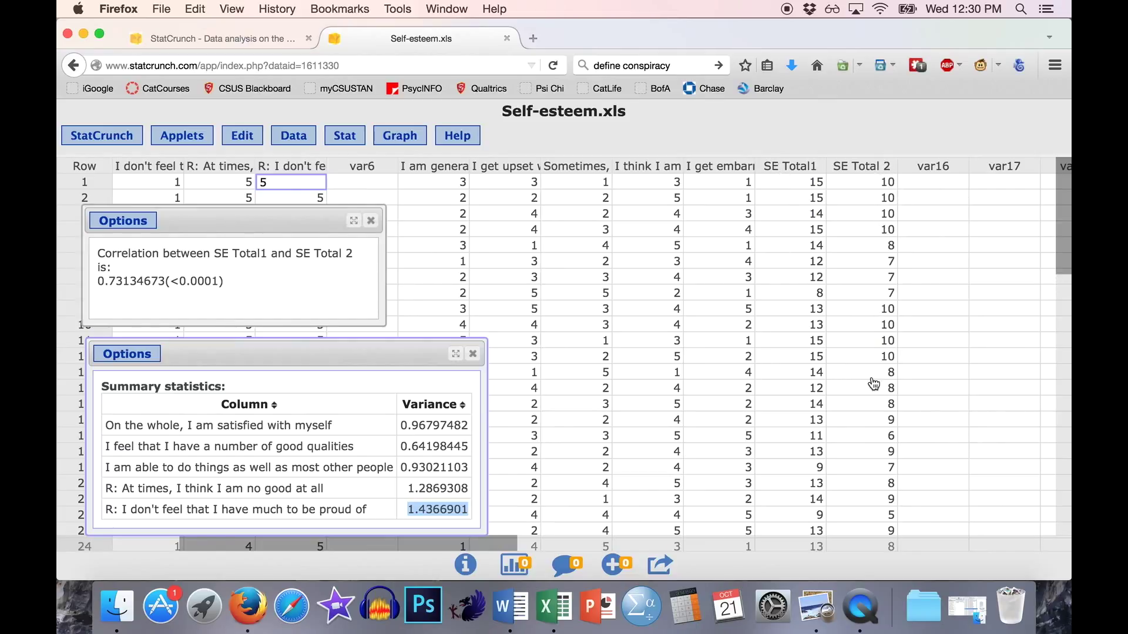
{"action": "left_click", "coordinate": [233, 138]}
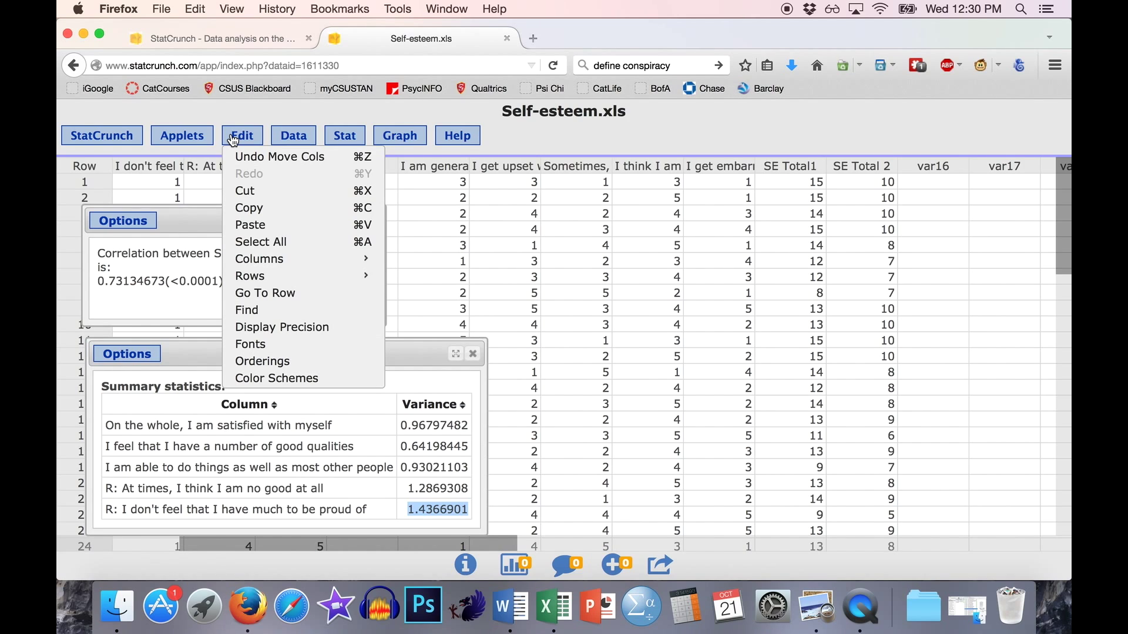
{"action": "left_click", "coordinate": [293, 144]}
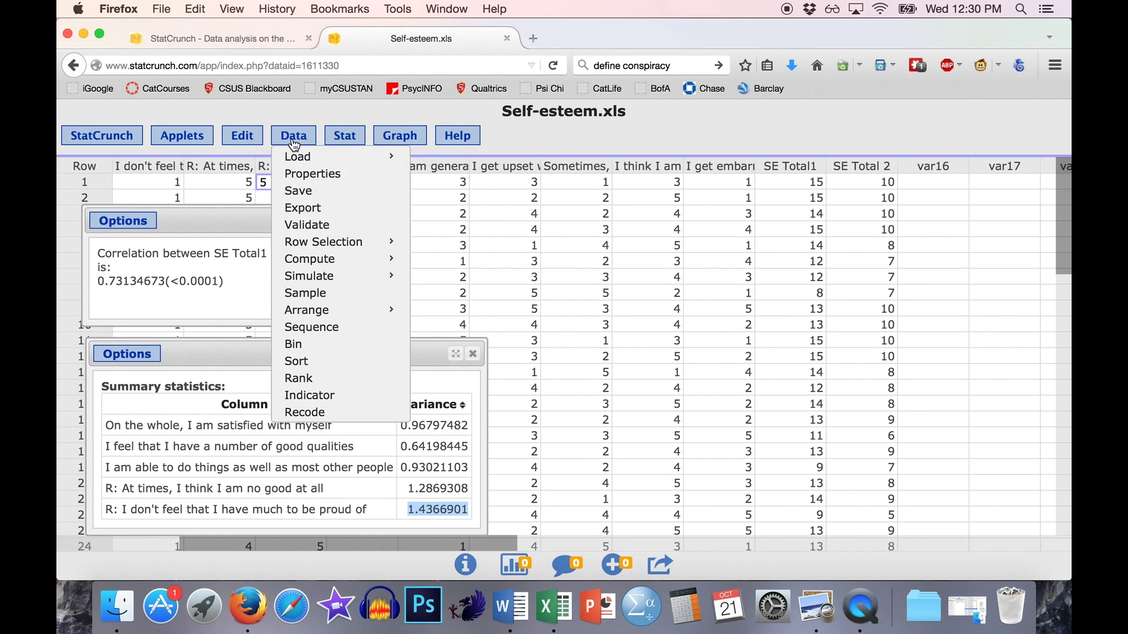
{"action": "mouse_move", "coordinate": [388, 259]}
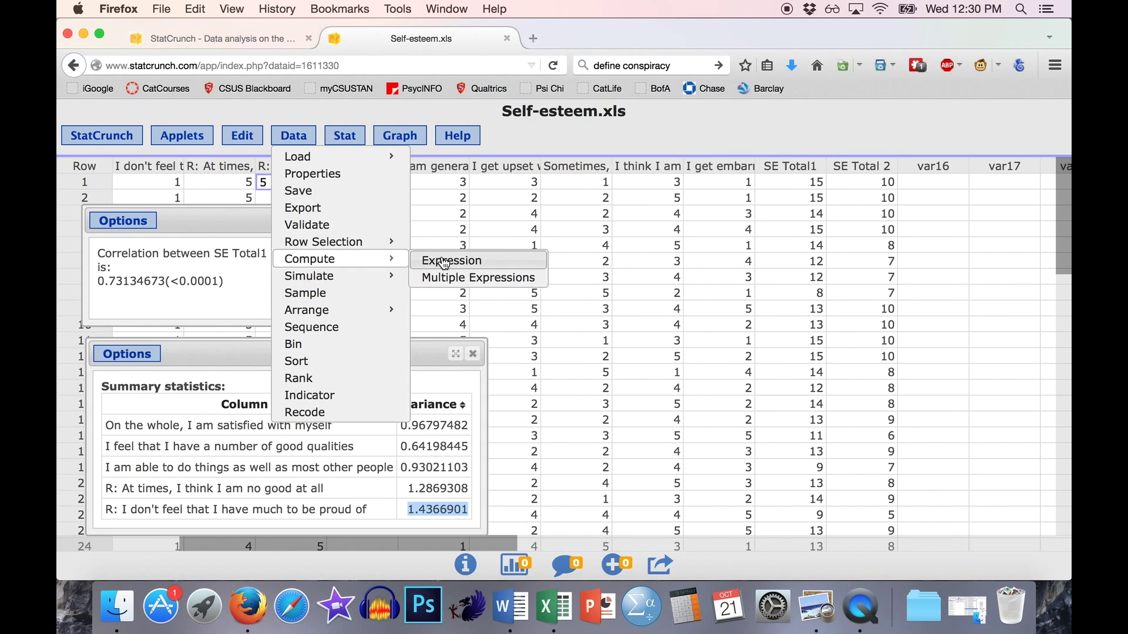
{"action": "left_click", "coordinate": [445, 263]}
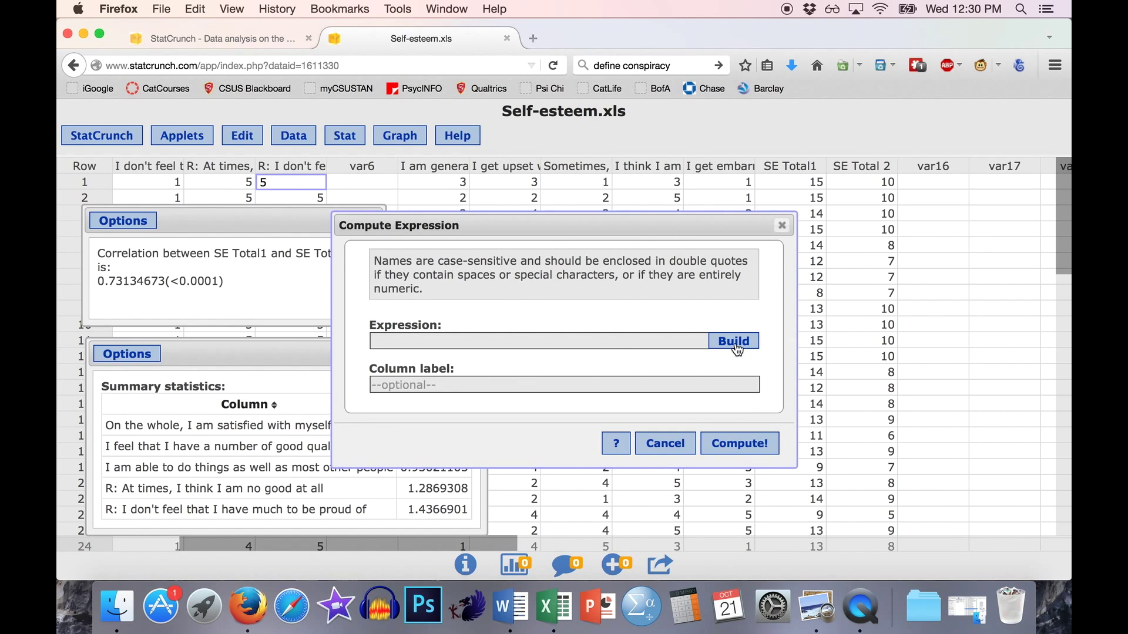
Step: Build the expression "SE Total1"+"SE Total 2" from the two half-scale total columns
{"action": "left_click", "coordinate": [734, 342]}
{"action": "scroll", "coordinate": [590, 329], "scroll_direction": "down", "scroll_amount": 2}
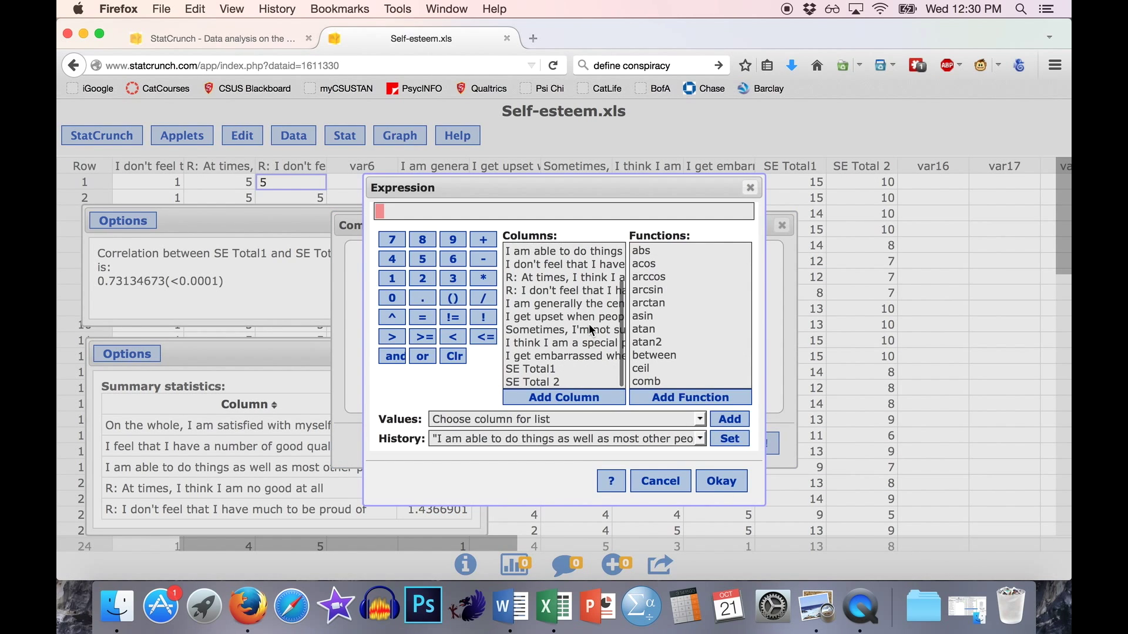
{"action": "left_click", "coordinate": [530, 369]}
{"action": "left_click", "coordinate": [546, 398]}
{"action": "left_click", "coordinate": [483, 240]}
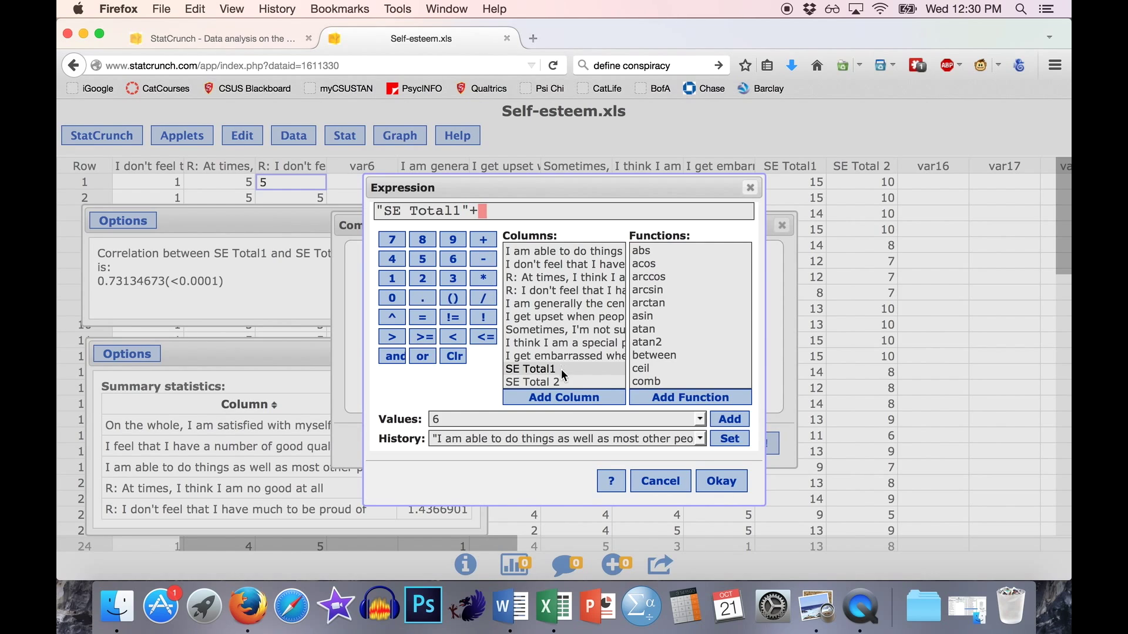
{"action": "left_click", "coordinate": [559, 382]}
{"action": "left_click", "coordinate": [564, 399]}
{"action": "left_click", "coordinate": [541, 447]}
{"action": "left_click", "coordinate": [474, 439]}
{"action": "key", "text": "super+a"}
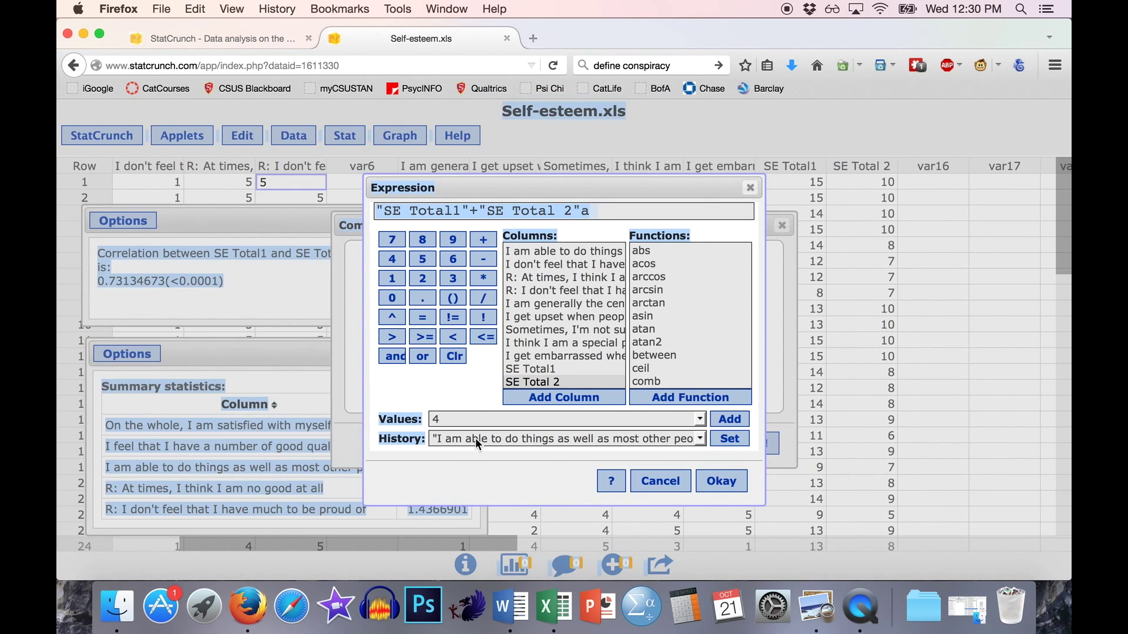
{"action": "left_click", "coordinate": [515, 414]}
{"action": "left_click", "coordinate": [428, 376]}
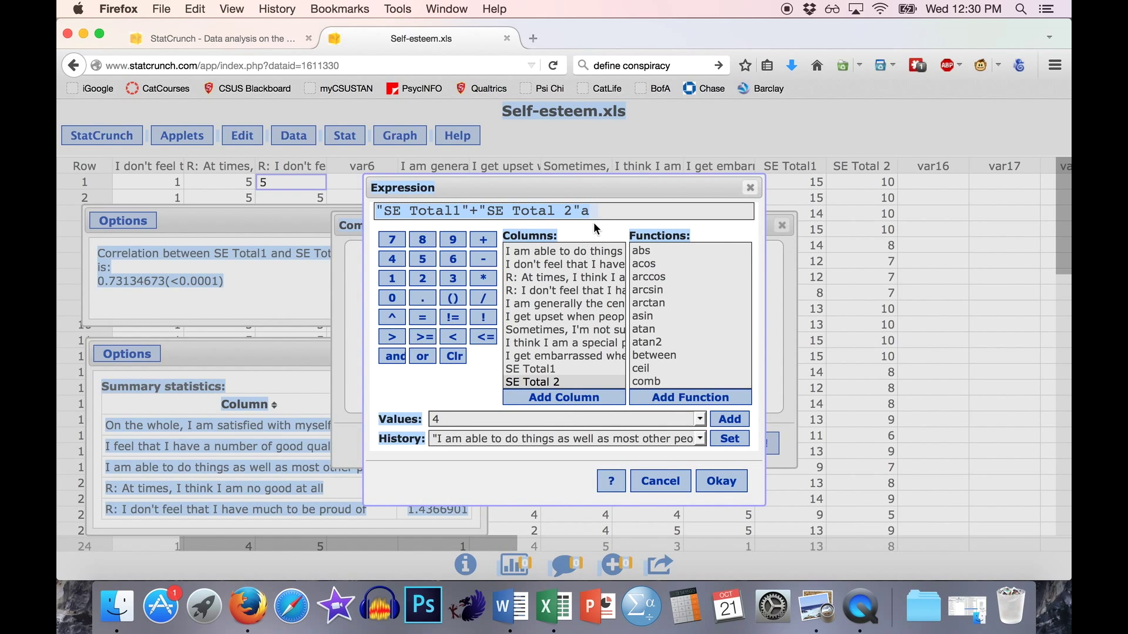
{"action": "left_click", "coordinate": [609, 212]}
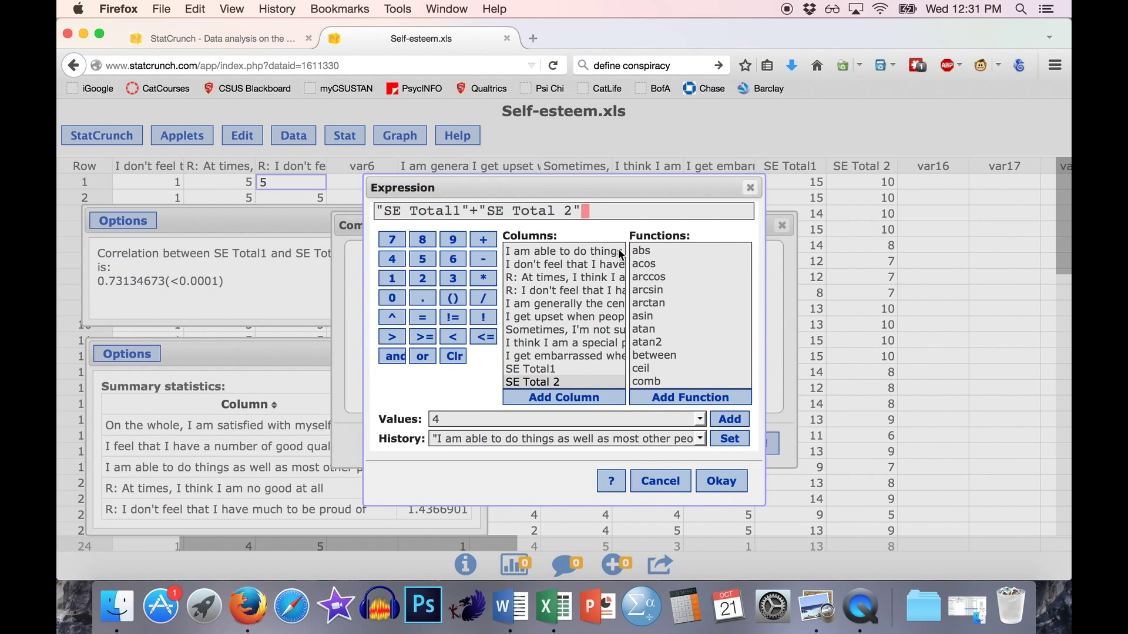
Step: Accept the expression, label the new column SE Total and compute it
{"action": "left_click", "coordinate": [723, 483]}
{"action": "left_click", "coordinate": [481, 384]}
{"action": "type", "text": "SE Total"}
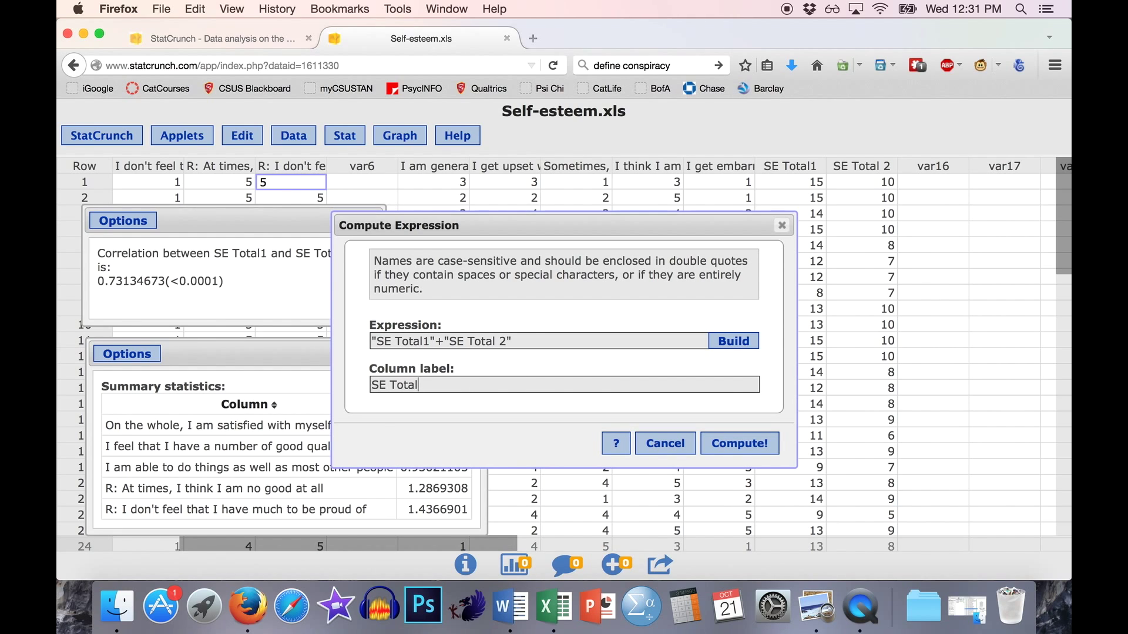
{"action": "left_click", "coordinate": [739, 445]}
{"action": "left_click", "coordinate": [937, 292]}
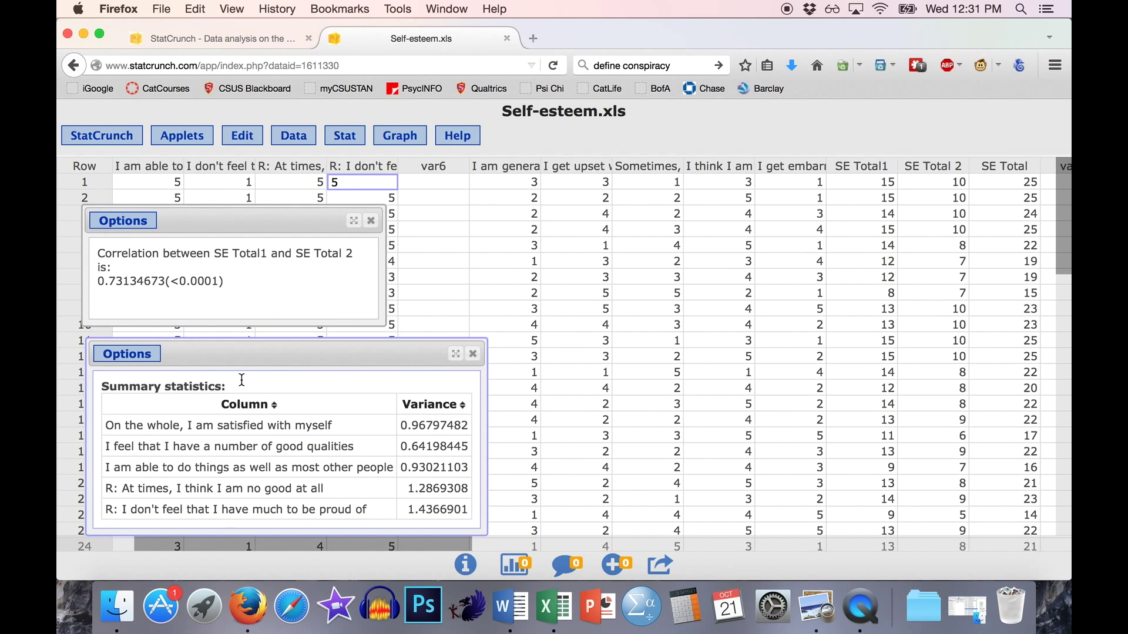
{"action": "left_click_drag", "start_coordinate": [256, 355], "coordinate": [619, 207]}
{"action": "left_click", "coordinate": [474, 209]}
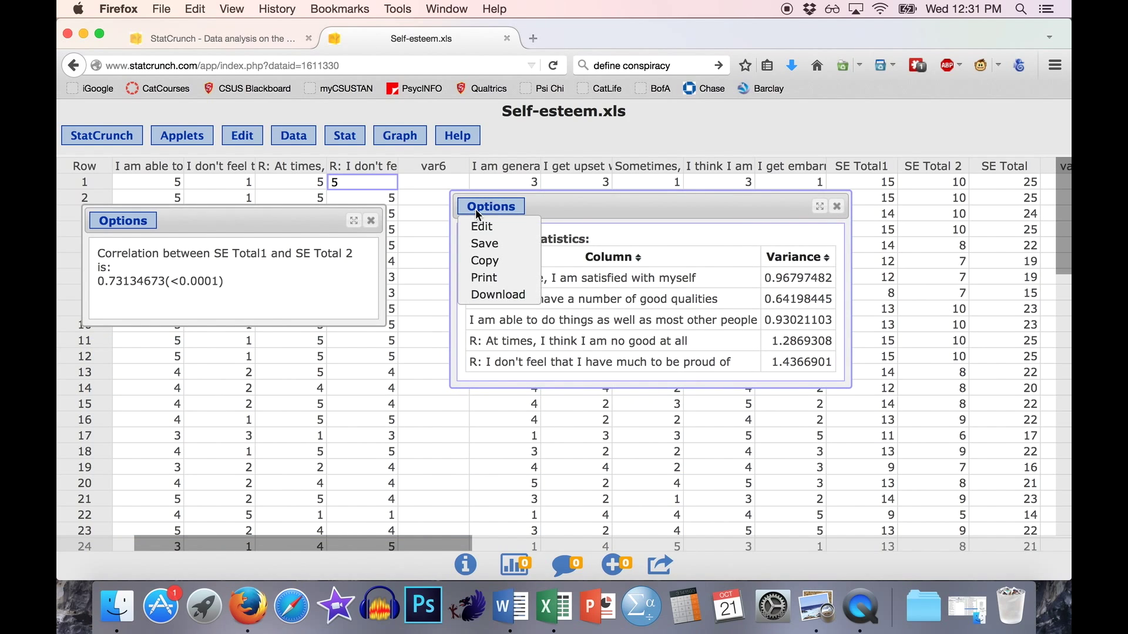
{"action": "left_click", "coordinate": [482, 228]}
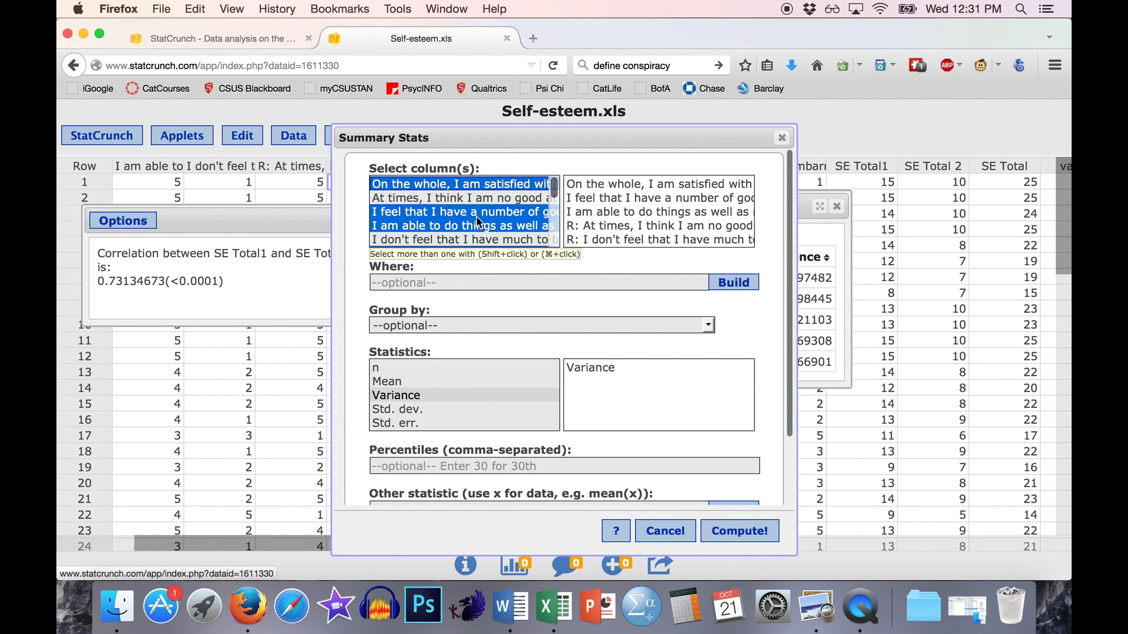
{"action": "scroll", "coordinate": [476, 217], "scroll_direction": "down", "scroll_amount": 3}
{"action": "scroll", "coordinate": [420, 232], "scroll_direction": "down", "scroll_amount": 3}
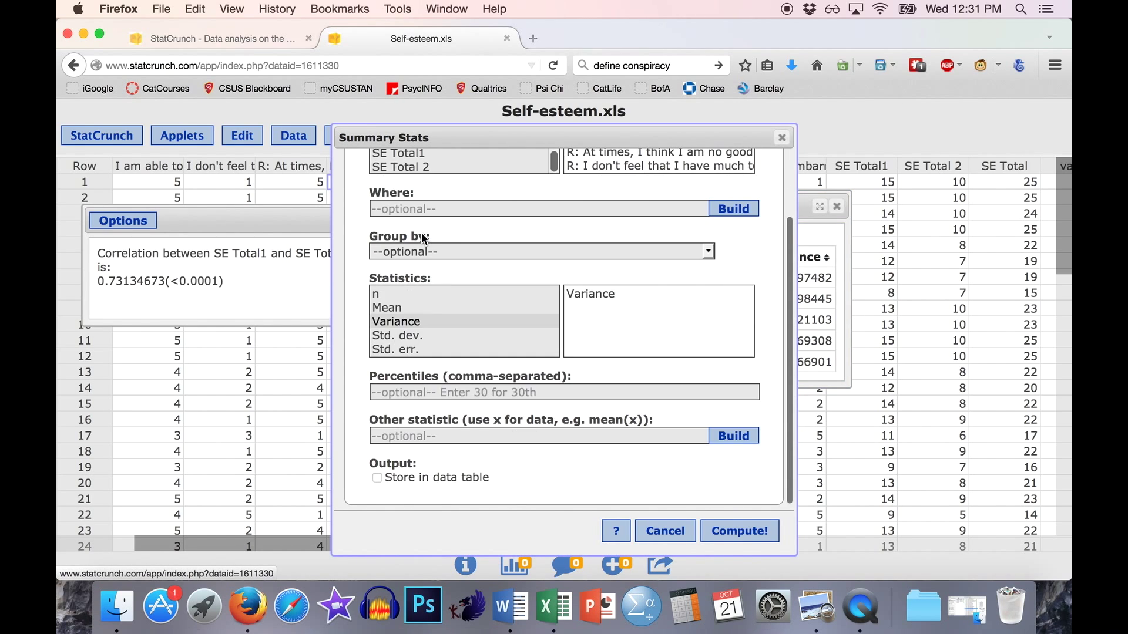
{"action": "scroll", "coordinate": [458, 199], "scroll_direction": "up", "scroll_amount": 3}
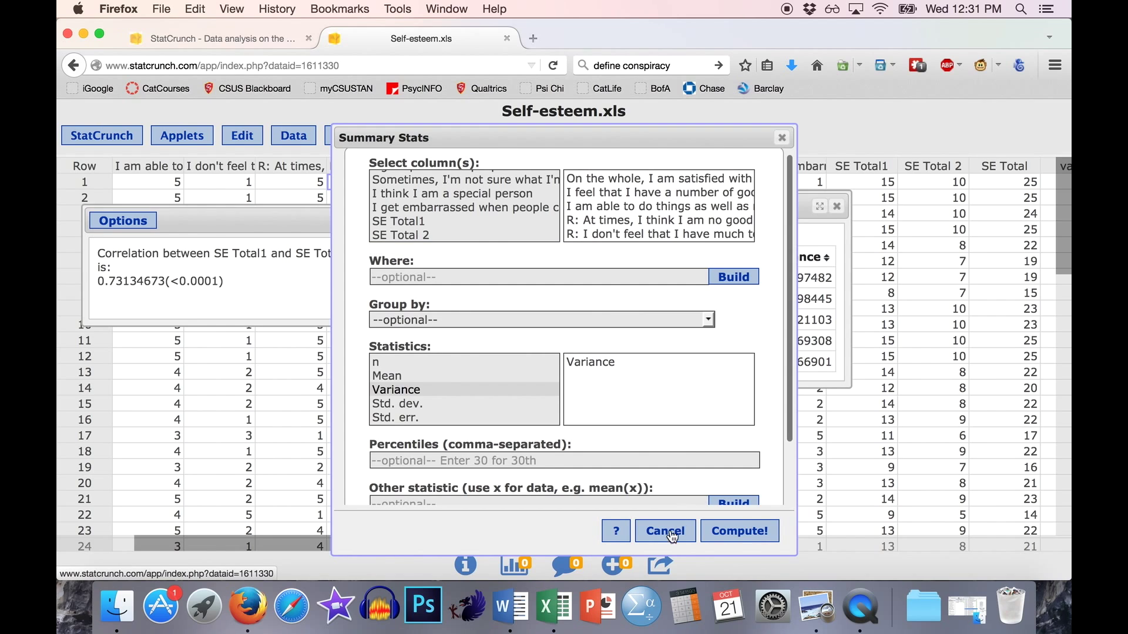
{"action": "left_click", "coordinate": [659, 533]}
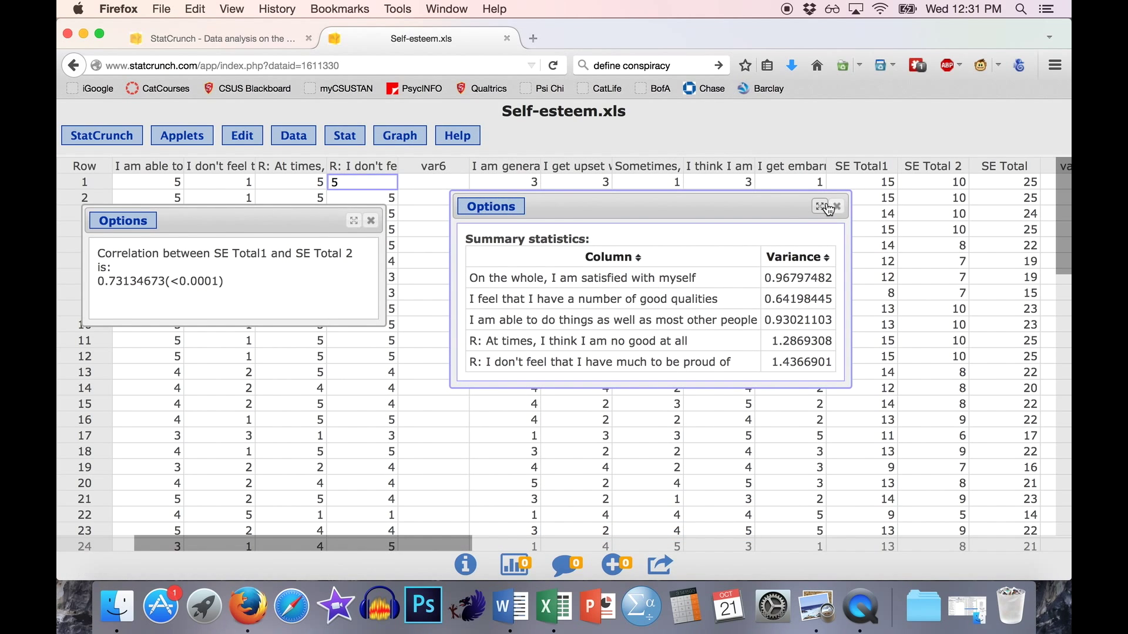
Step: Close the item variance results and compute column summary statistics for SE Total with only Variance, moving the result near the total columns
{"action": "left_click", "coordinate": [837, 206]}
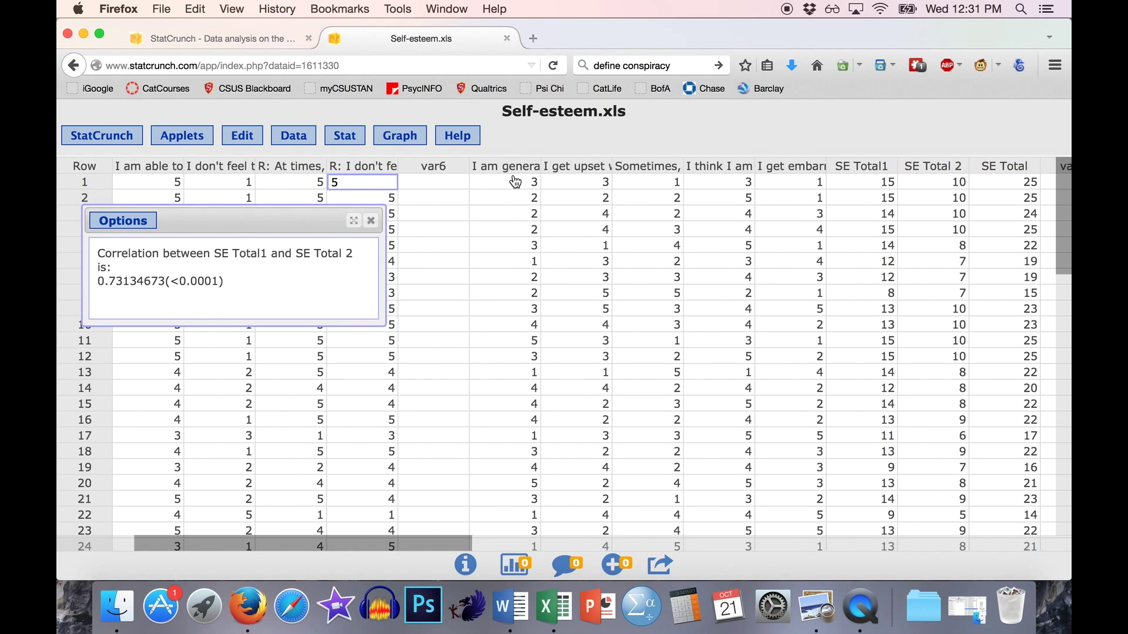
{"action": "left_click", "coordinate": [300, 139]}
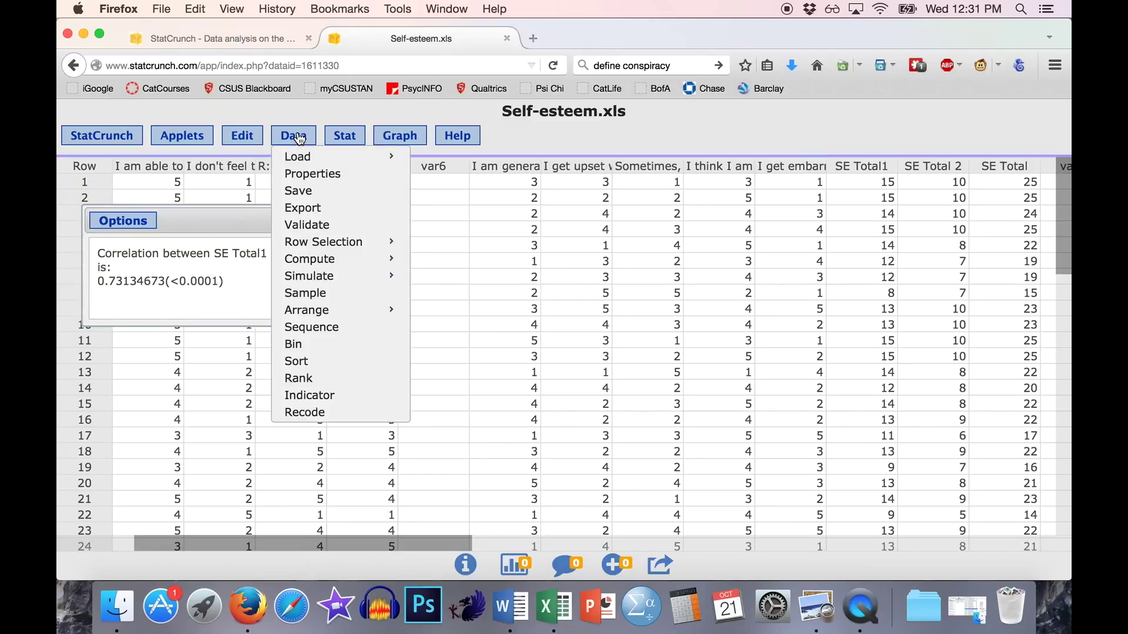
{"action": "left_click", "coordinate": [336, 137]}
{"action": "mouse_move", "coordinate": [411, 174]}
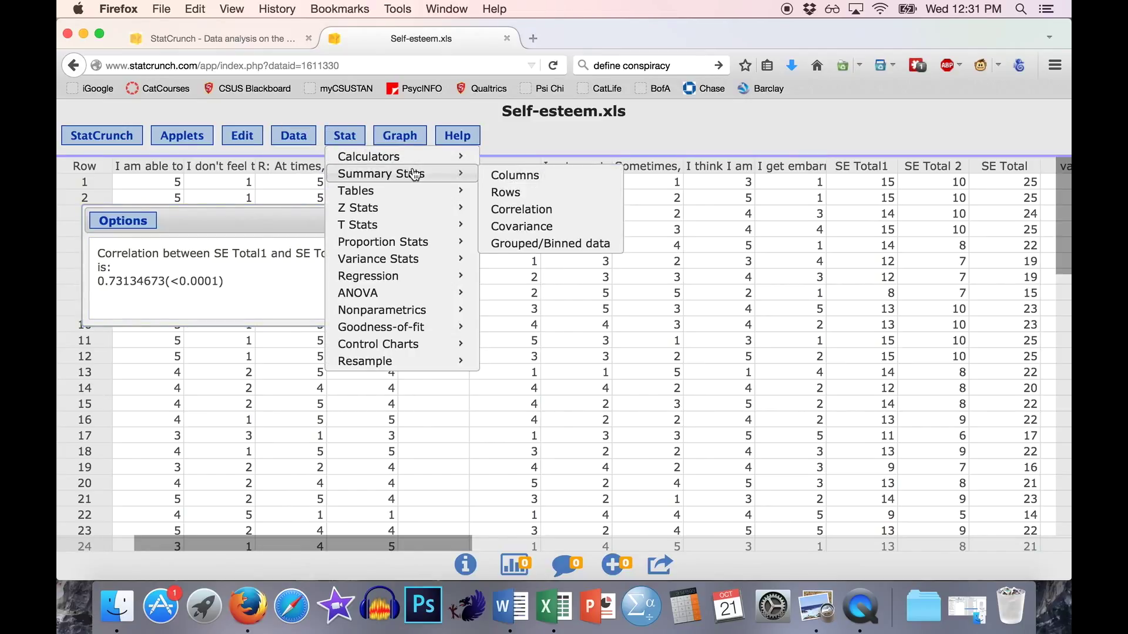
{"action": "left_click", "coordinate": [516, 177]}
{"action": "scroll", "coordinate": [452, 220], "scroll_direction": "down", "scroll_amount": 10}
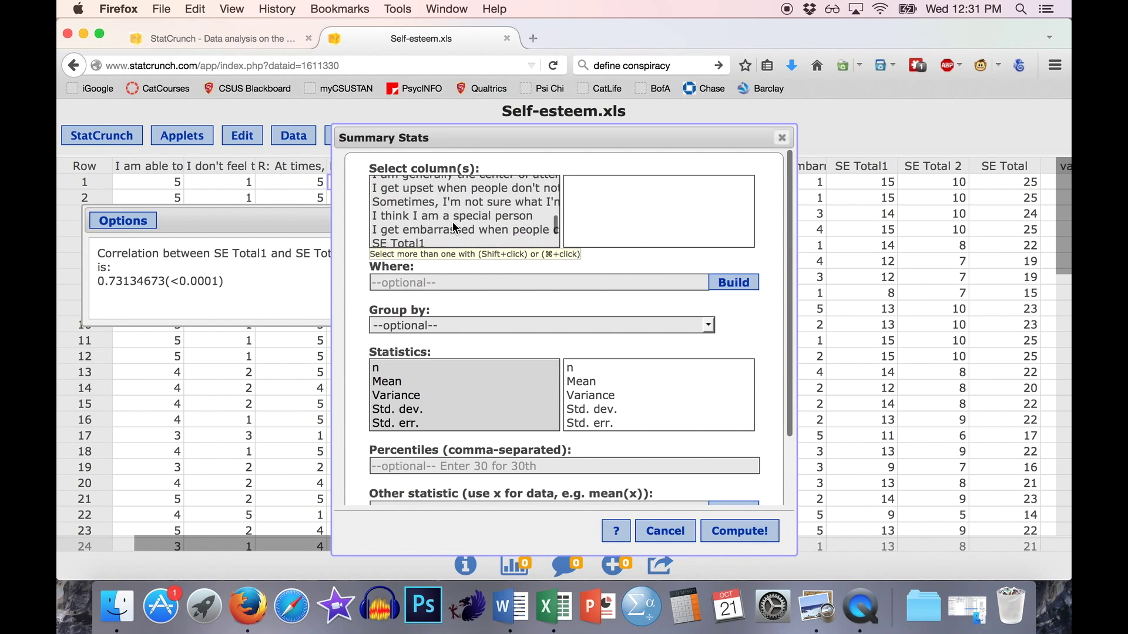
{"action": "scroll", "coordinate": [442, 234], "scroll_direction": "down", "scroll_amount": 1}
{"action": "left_click", "coordinate": [393, 232]}
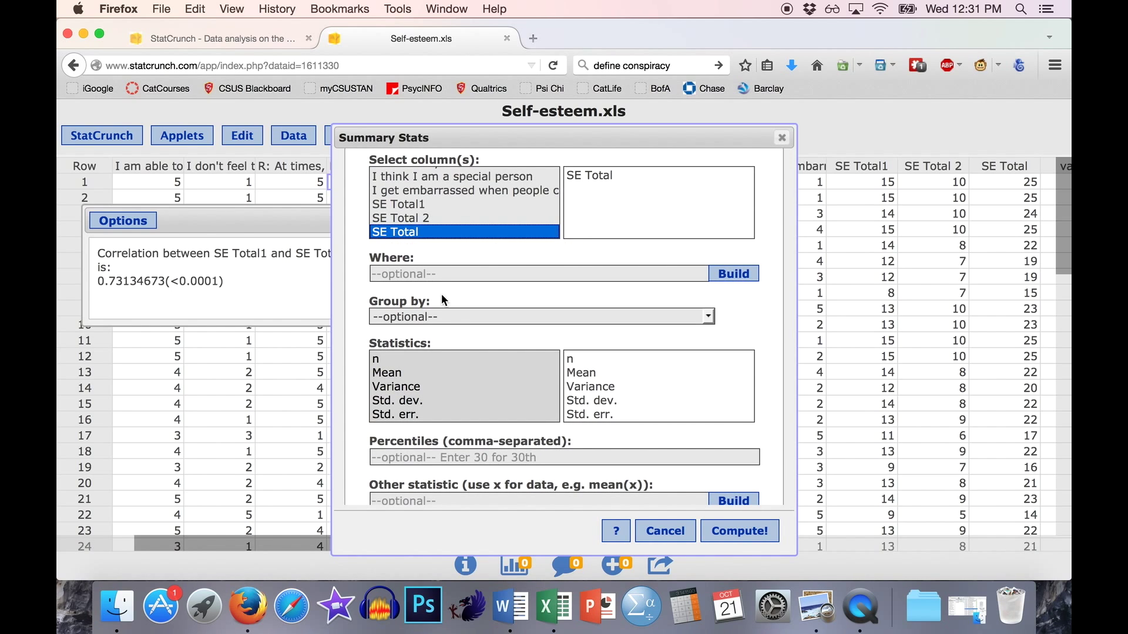
{"action": "left_click", "coordinate": [402, 387]}
{"action": "left_click", "coordinate": [723, 532]}
{"action": "left_click_drag", "start_coordinate": [873, 306], "coordinate": [748, 225]}
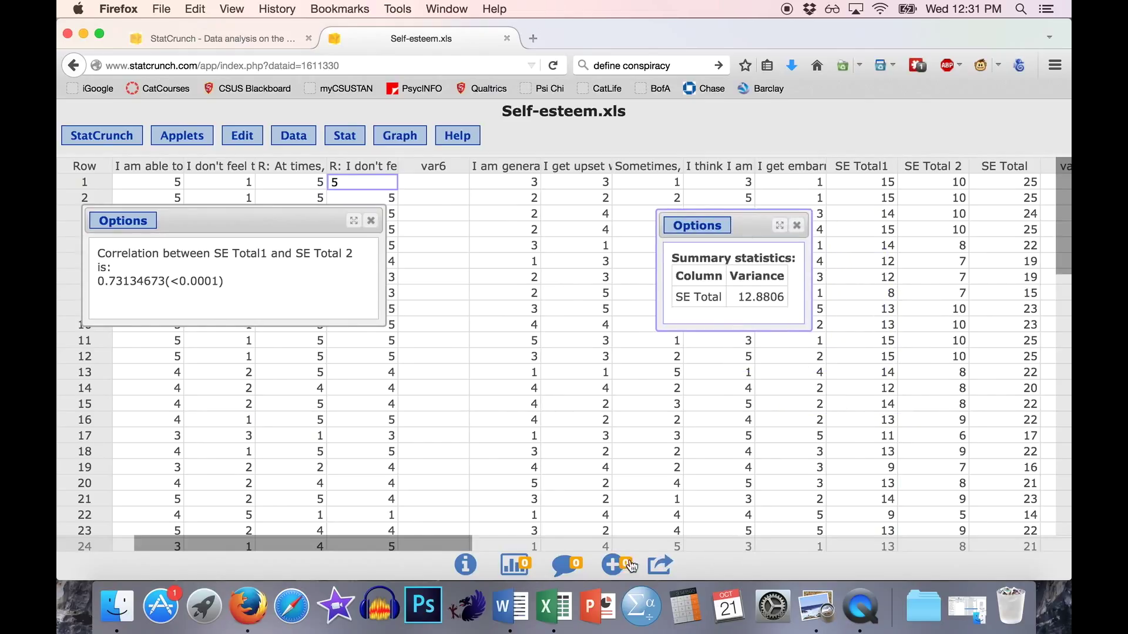
Step: Switch to the Word document and replace the fraction 5.26/12.88 in the 1.25 equation line with 0.408
{"action": "left_click", "coordinate": [510, 606]}
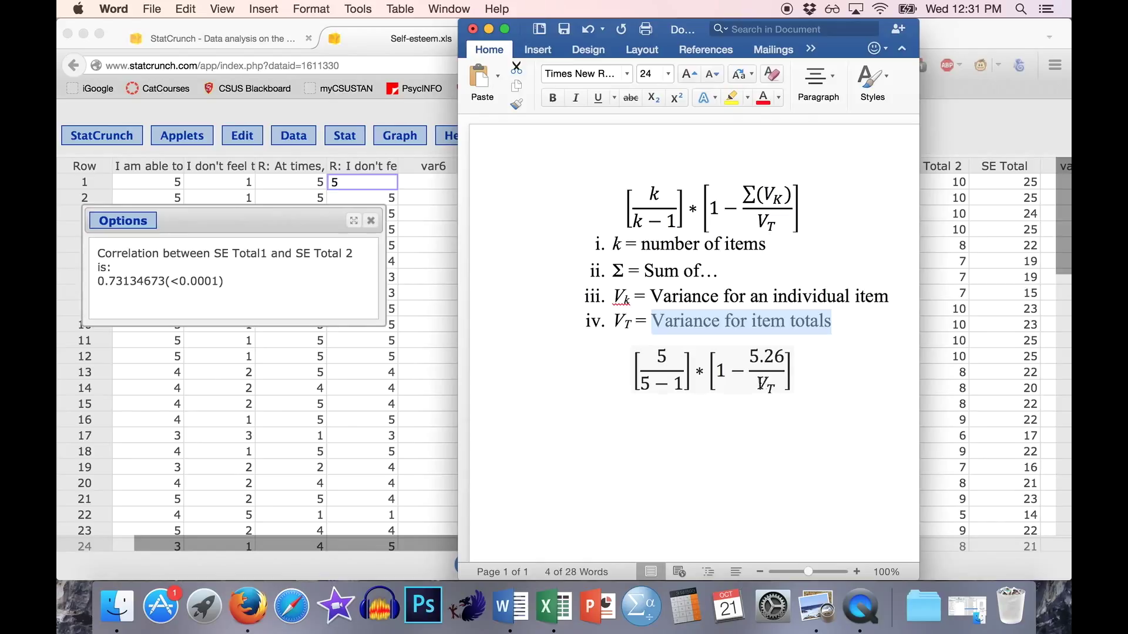
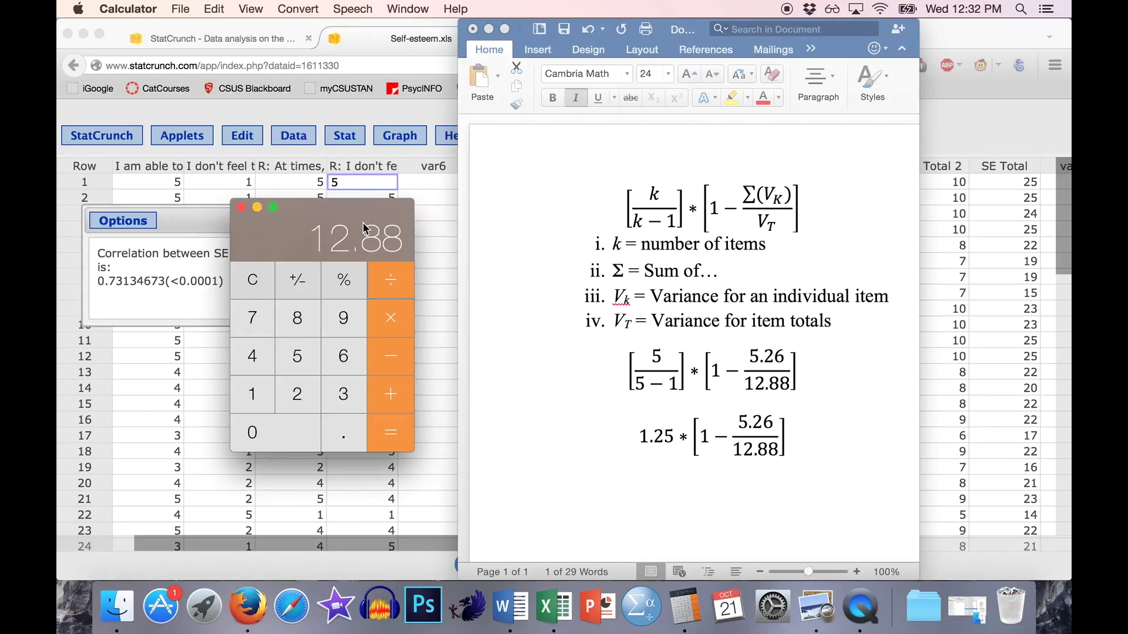
{"action": "left_click_drag", "start_coordinate": [742, 430], "coordinate": [737, 437]}
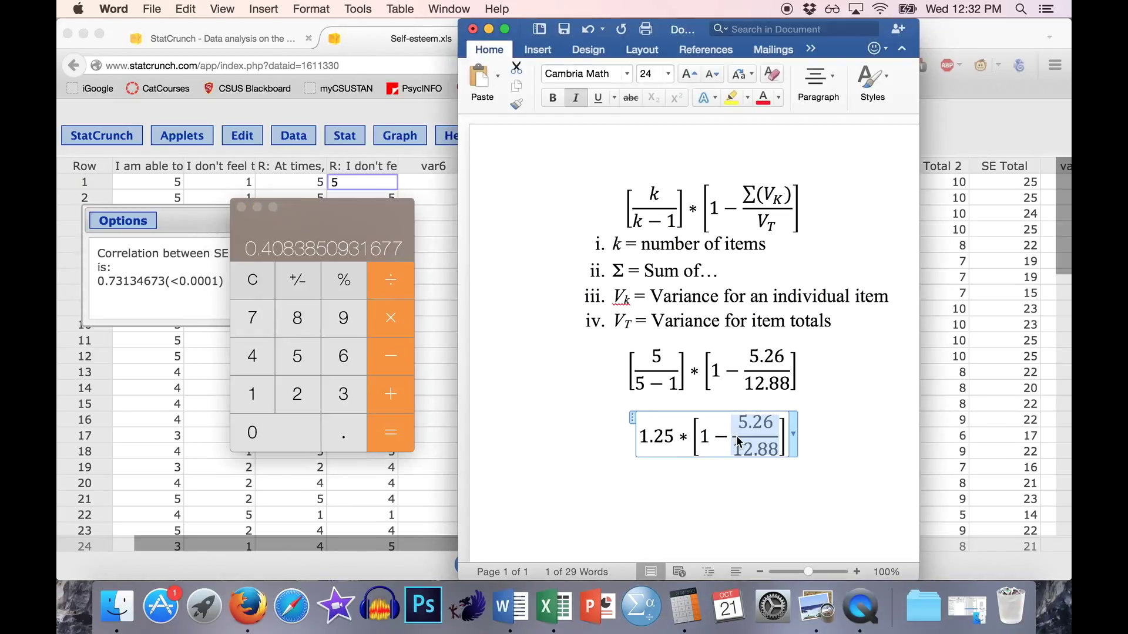
{"action": "type", "text": "0.40"}
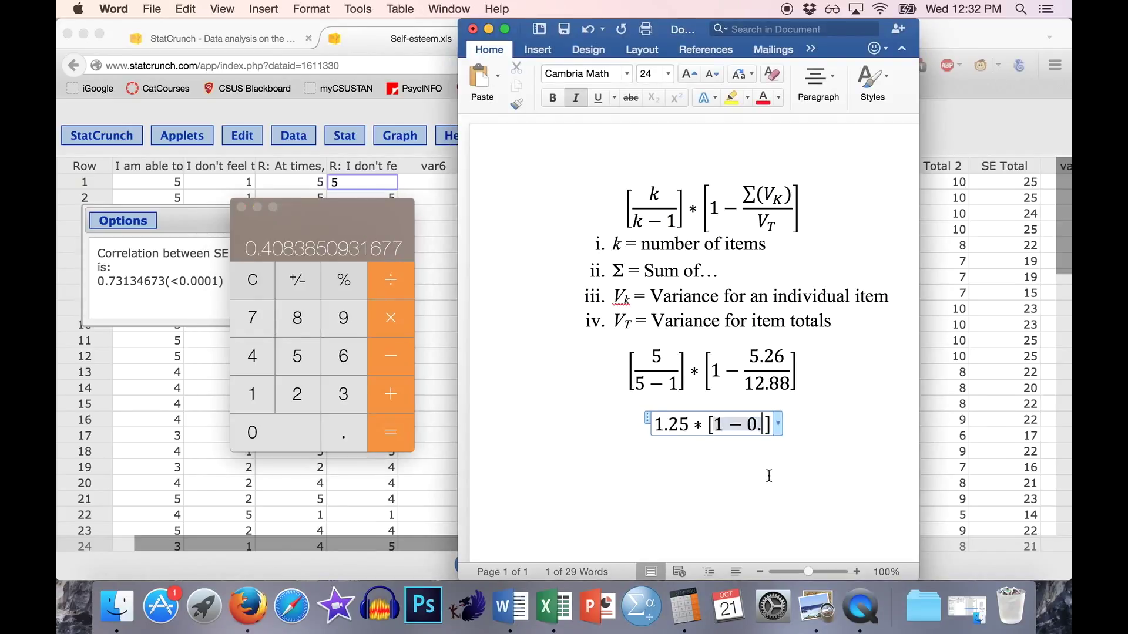
{"action": "type", "text": "8"}
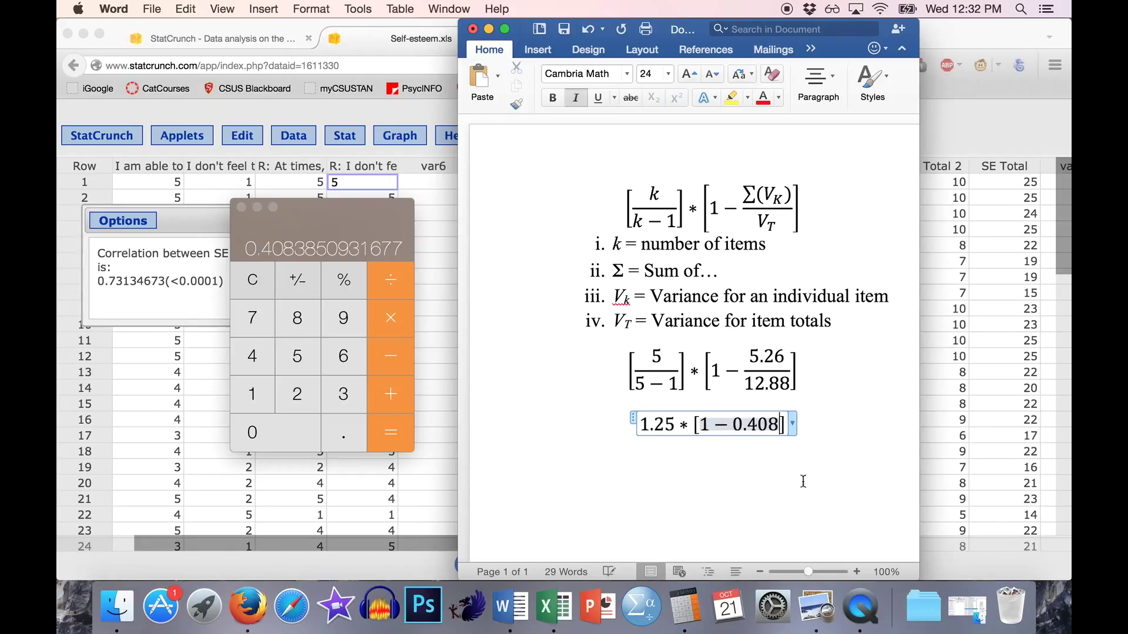
{"action": "left_click", "coordinate": [876, 427]}
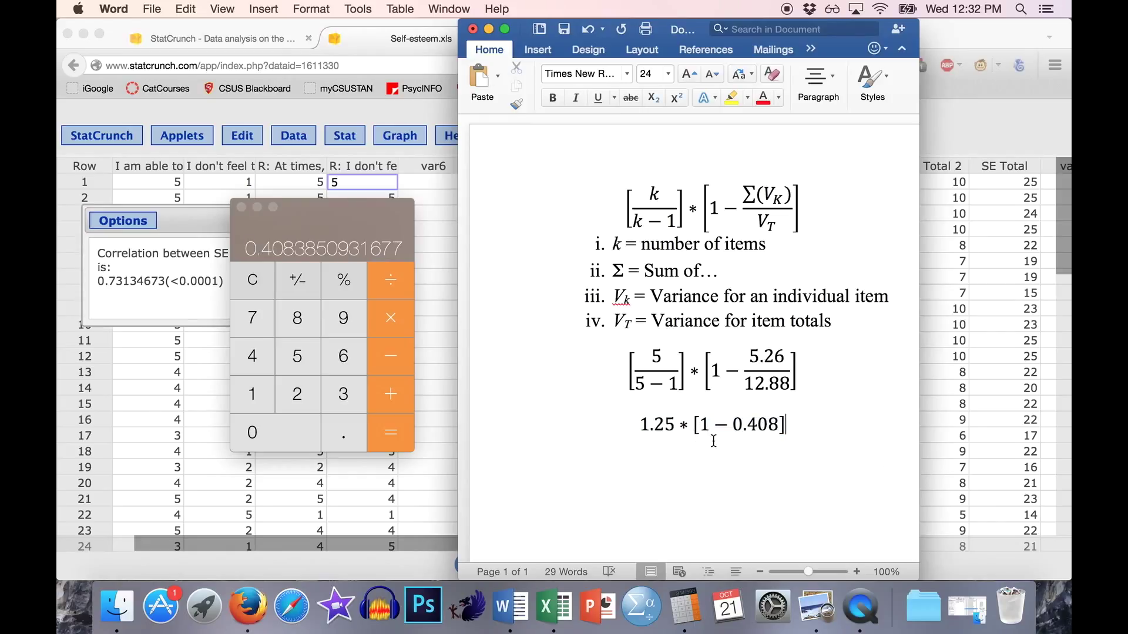
Step: Calculate 1-0.408 in Calculator and replace the bracket contents of the 1.25 equation in Word with 0.592
{"action": "left_click", "coordinate": [365, 234]}
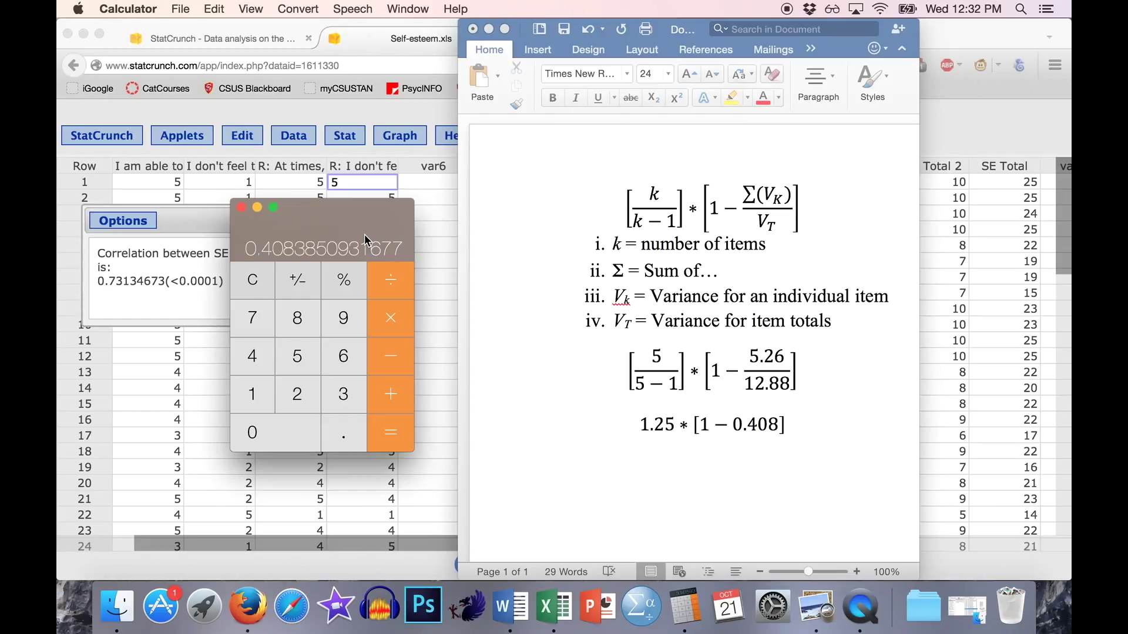
{"action": "type", "text": "1-0.408"}
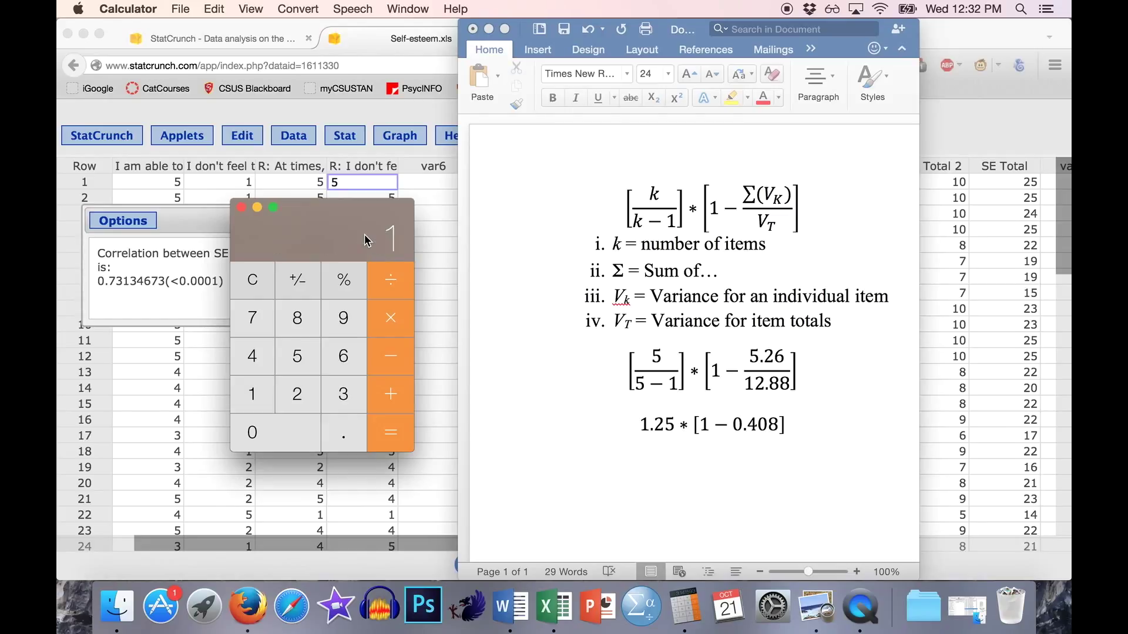
{"action": "key", "text": "Return"}
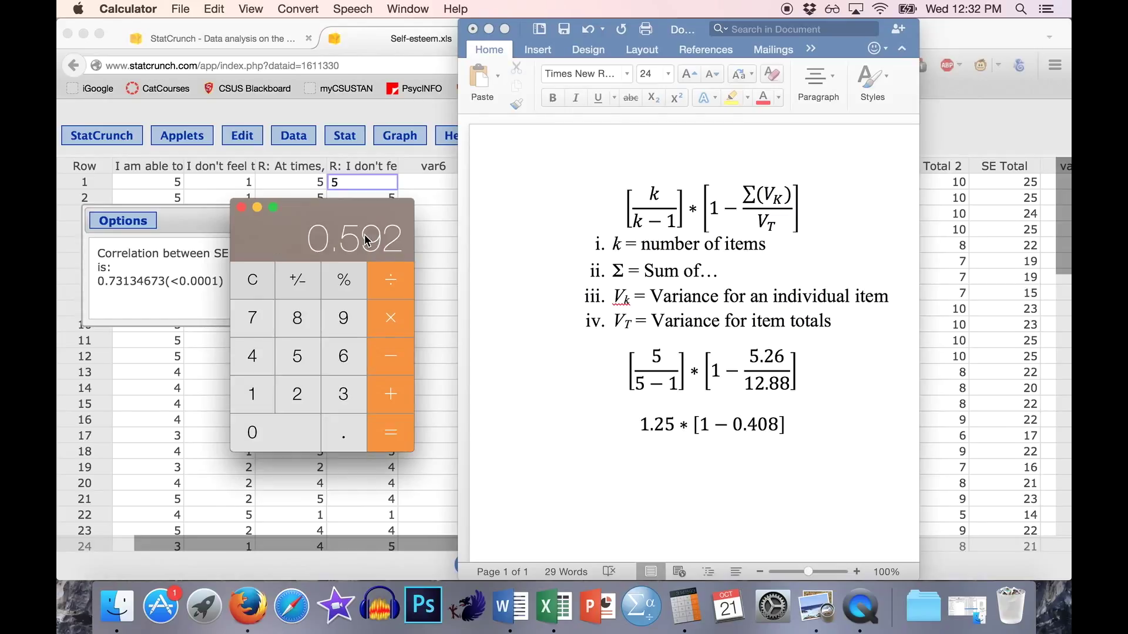
{"action": "left_click", "coordinate": [699, 424]}
{"action": "left_click_drag", "start_coordinate": [699, 424], "coordinate": [765, 425]}
{"action": "type", "text": "0."}
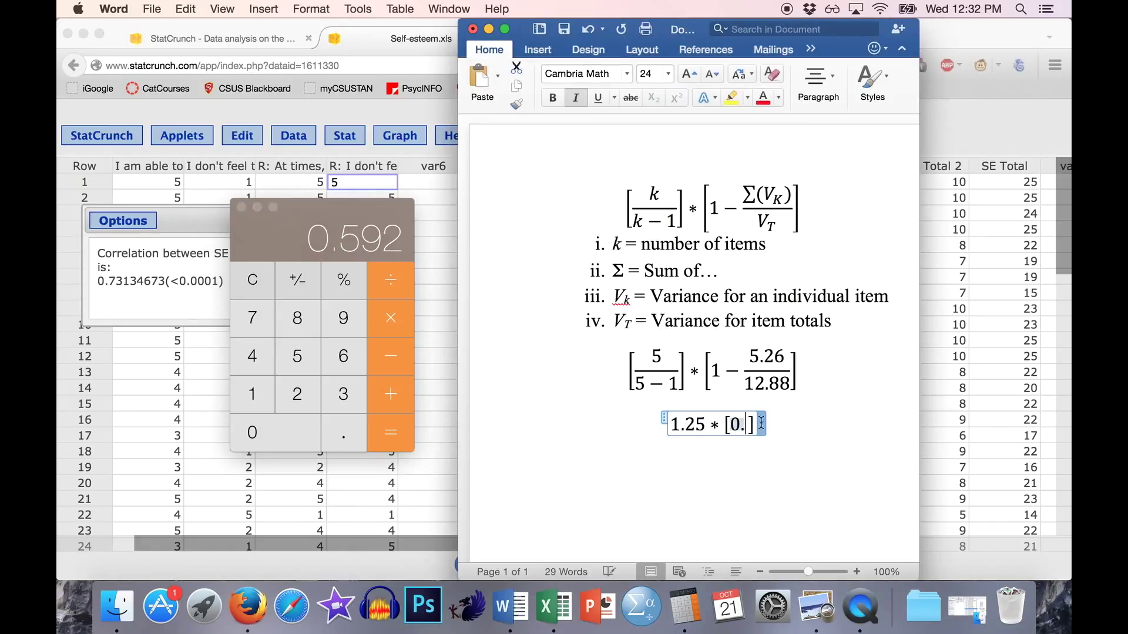
{"action": "type", "text": "592"}
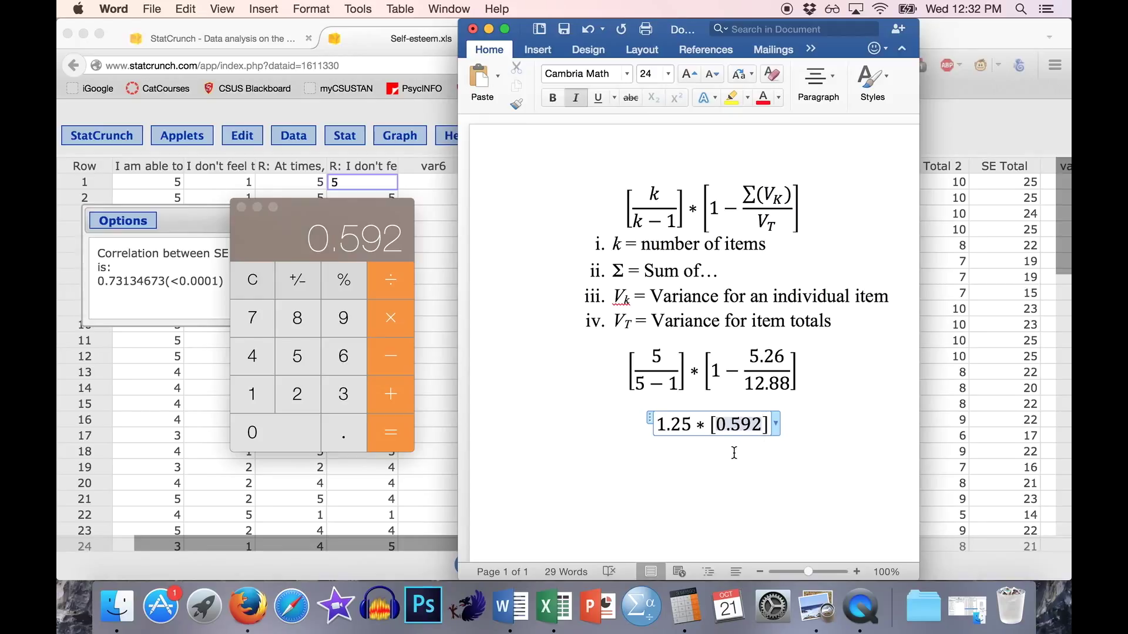
{"action": "left_click", "coordinate": [796, 426]}
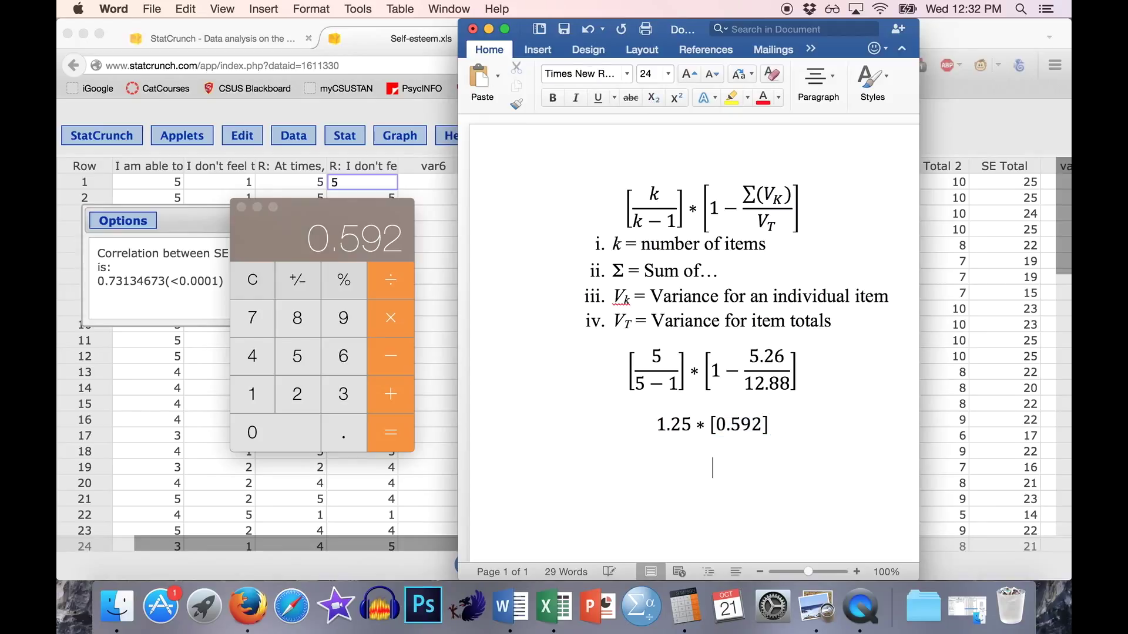
Step: Multiply the 0.592 still held in Calculator by 1.25
{"action": "left_click", "coordinate": [383, 241]}
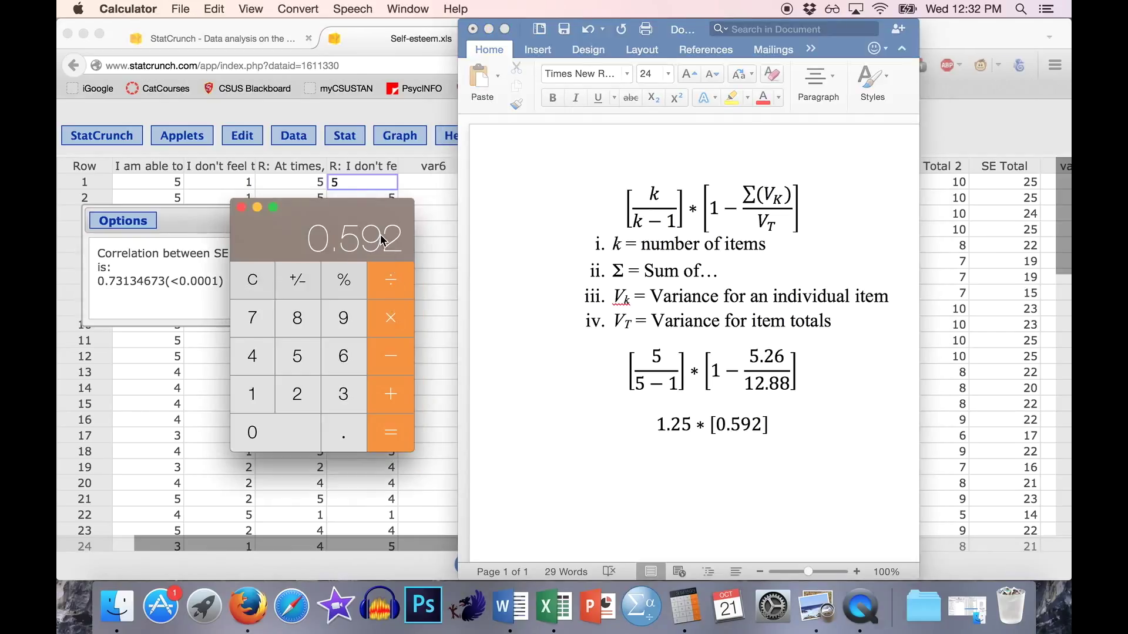
{"action": "type", "text": "*.12"}
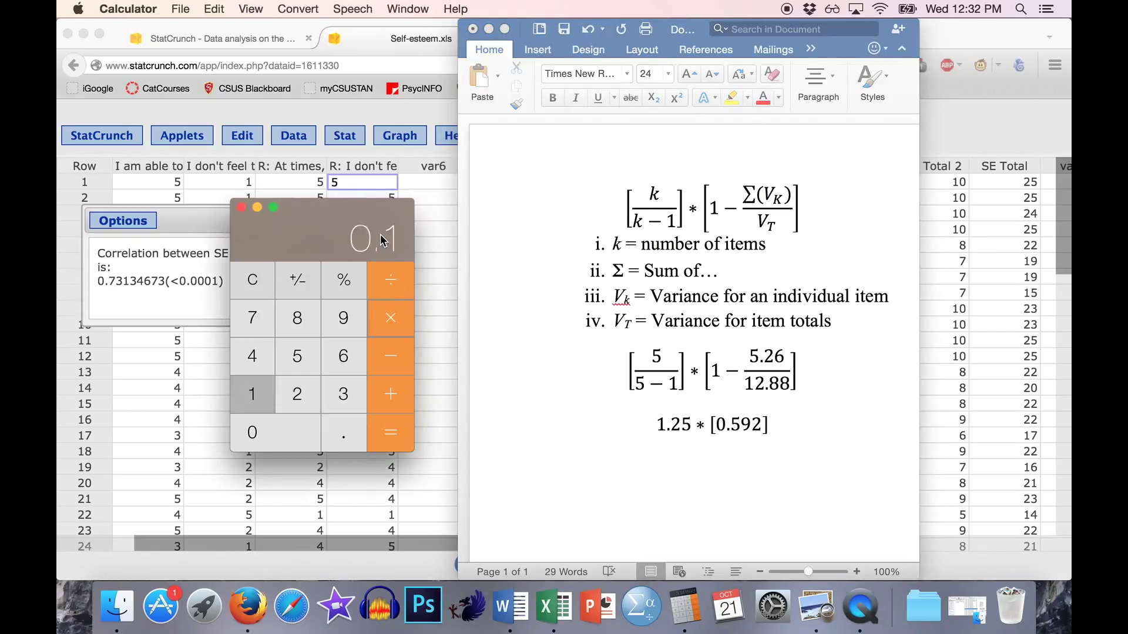
{"action": "key", "text": "BackSpace"}
{"action": "key", "text": "BackSpace"}
{"action": "key", "text": "BackSpace"}
{"action": "type", "text": "1.25"}
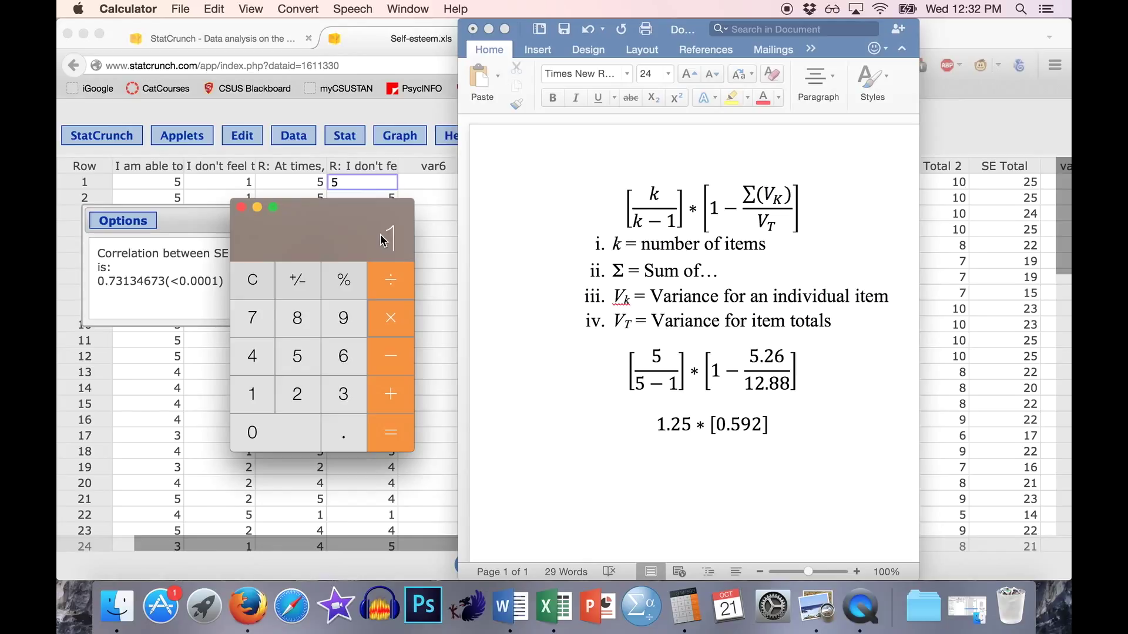
{"action": "key", "text": "Return"}
Step: Add the line "Chronbach's alpha = 0.74" below the equations in Word and highlight it in yellow
{"action": "left_click", "coordinate": [745, 463]}
{"action": "type", "text": "Chronbach's alpha = 0.74"}
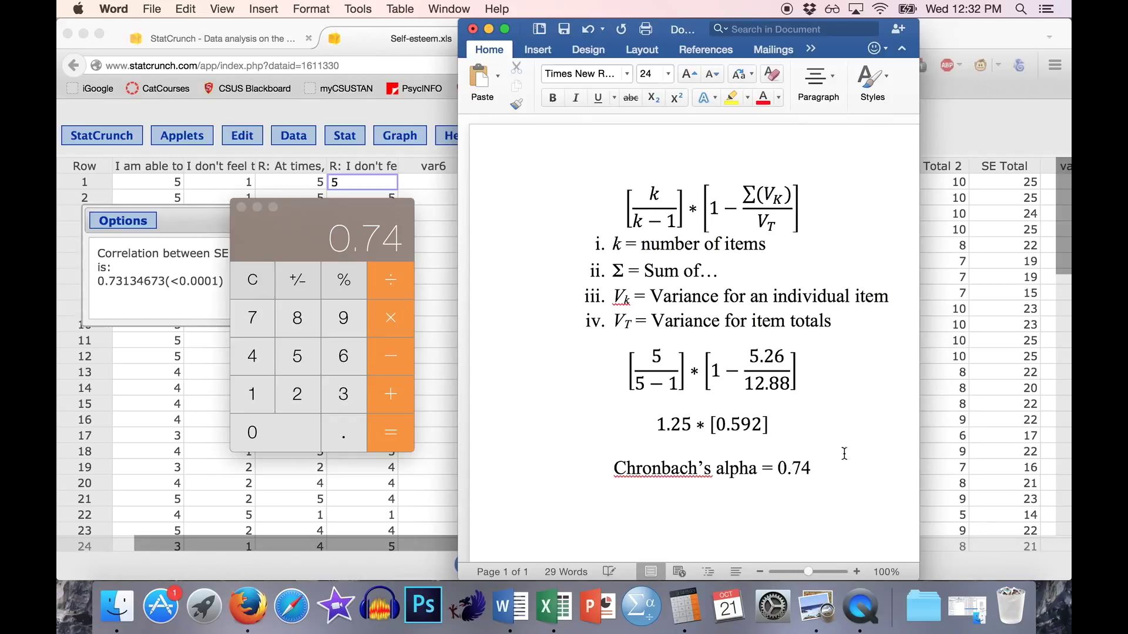
{"action": "left_click_drag", "start_coordinate": [817, 469], "coordinate": [611, 469]}
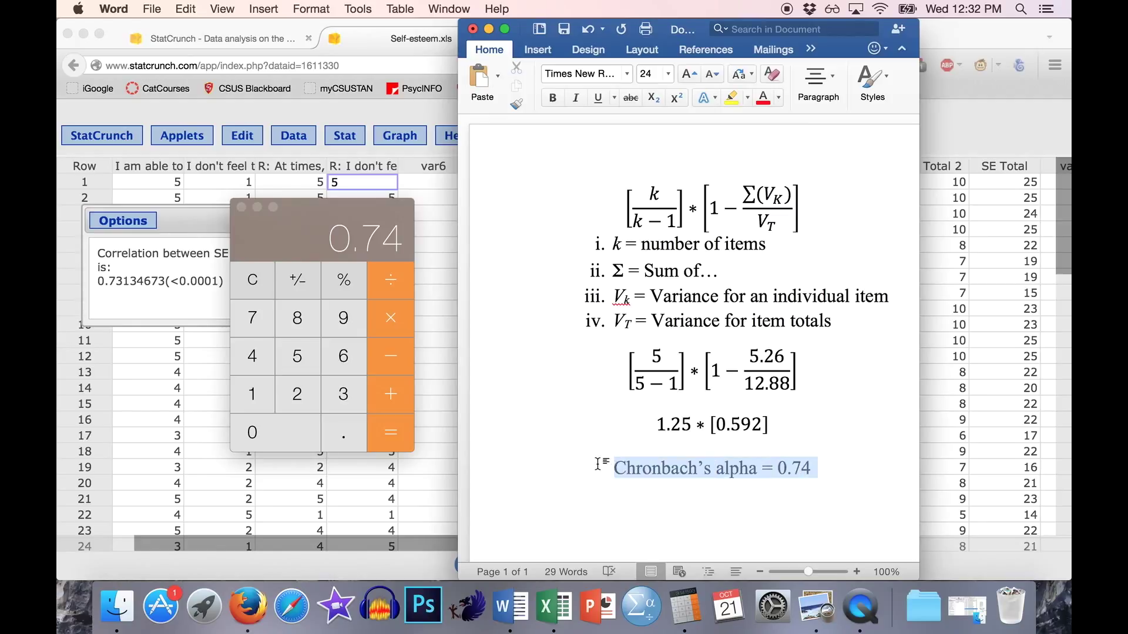
{"action": "left_click", "coordinate": [729, 99]}
{"action": "left_click", "coordinate": [830, 470]}
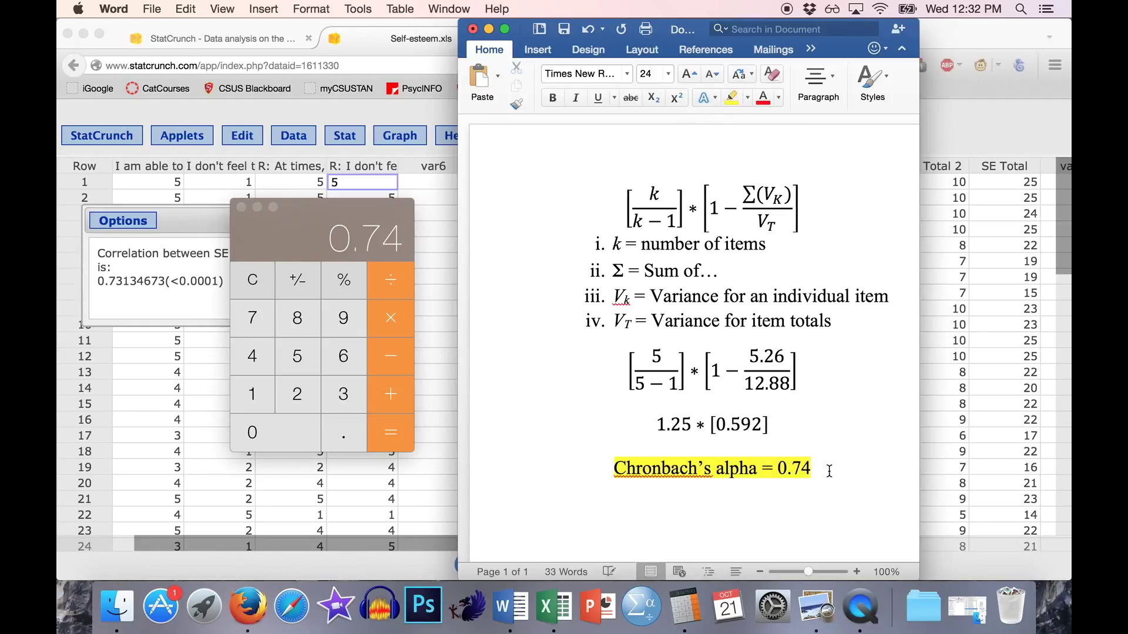
Step: Examine the alpha value in the yellow result line by marking its digits
{"action": "left_click_drag", "start_coordinate": [793, 470], "coordinate": [834, 470]}
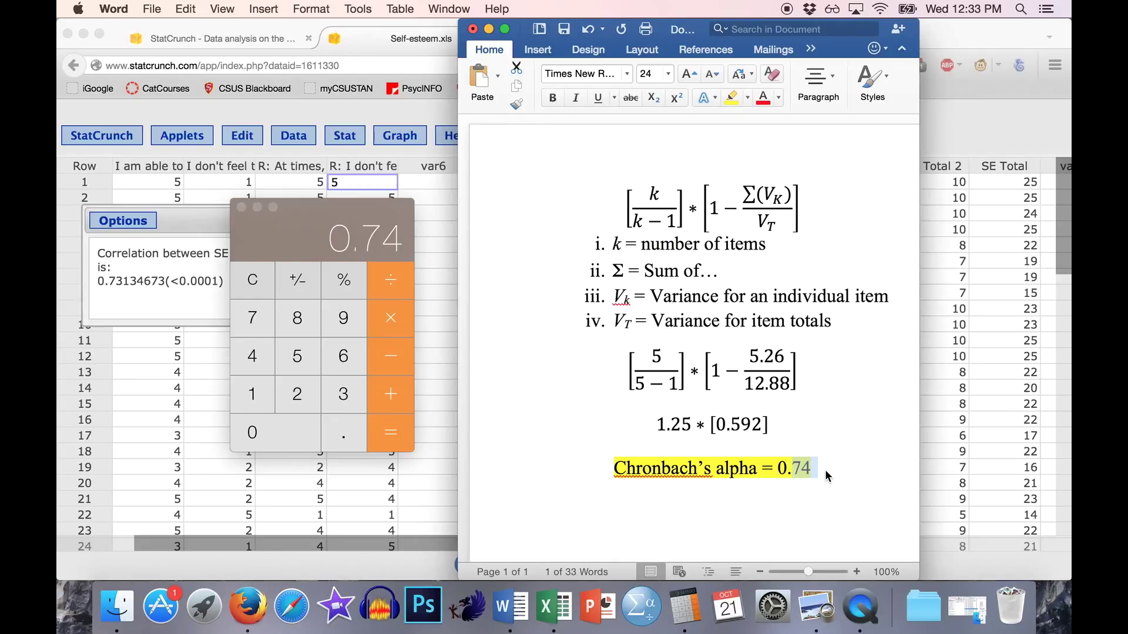
{"action": "left_click_drag", "start_coordinate": [833, 467], "coordinate": [793, 473]}
{"action": "left_click", "coordinate": [835, 472]}
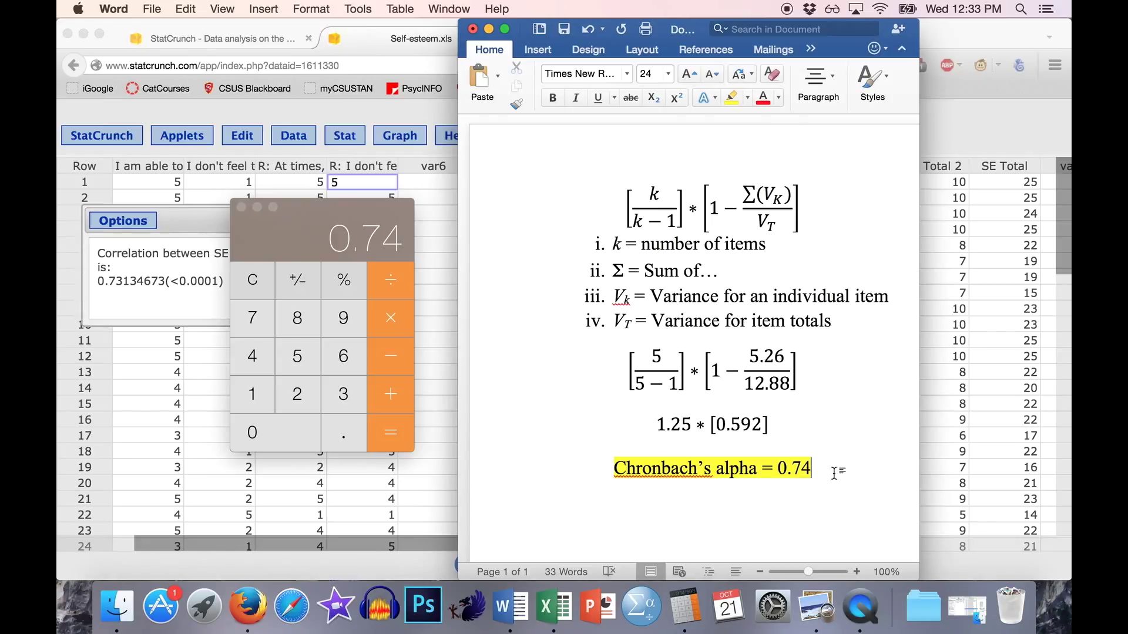
{"action": "left_click_drag", "start_coordinate": [834, 473], "coordinate": [763, 473]}
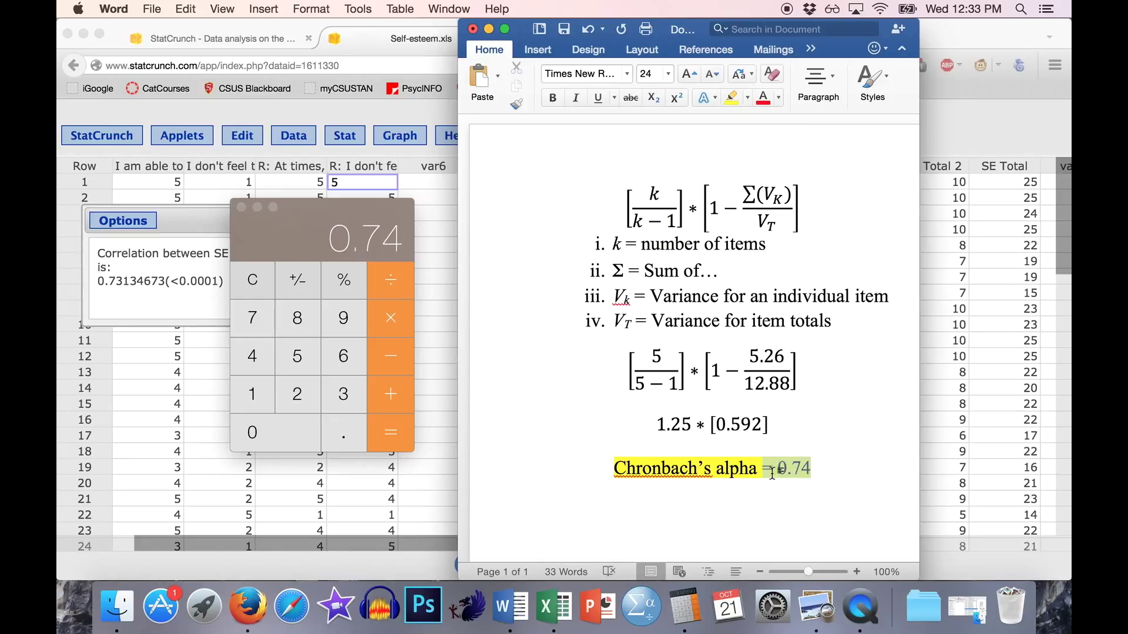
{"action": "left_click", "coordinate": [822, 473]}
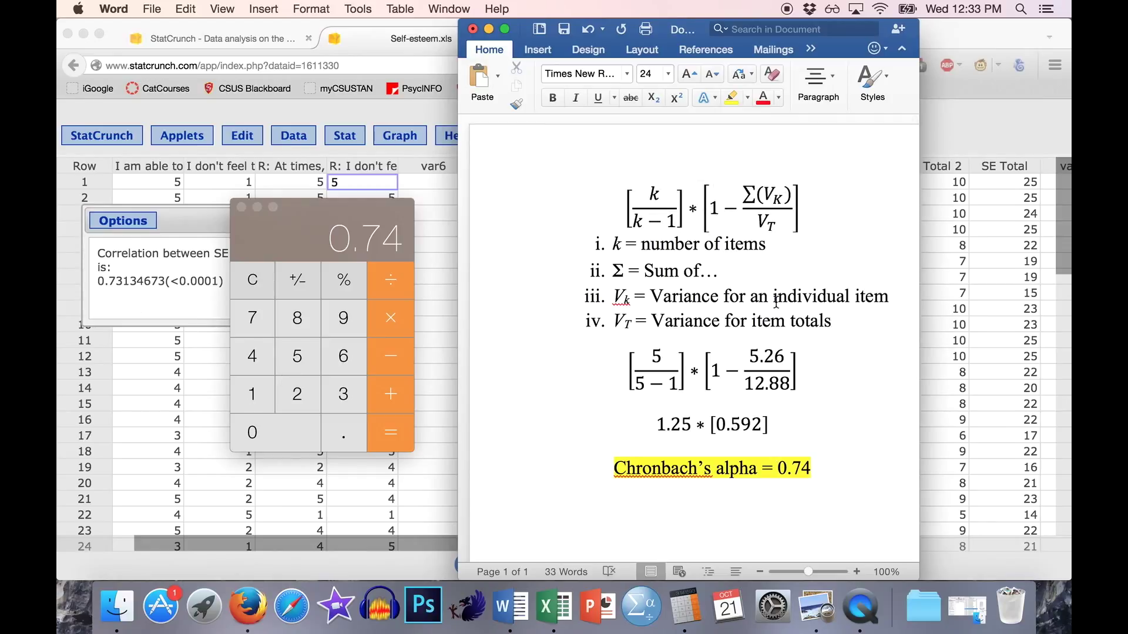
Step: Review the general formula at the start of the document, marking the item variance VK and the total variance VT
{"action": "left_click_drag", "start_coordinate": [640, 212], "coordinate": [810, 210]}
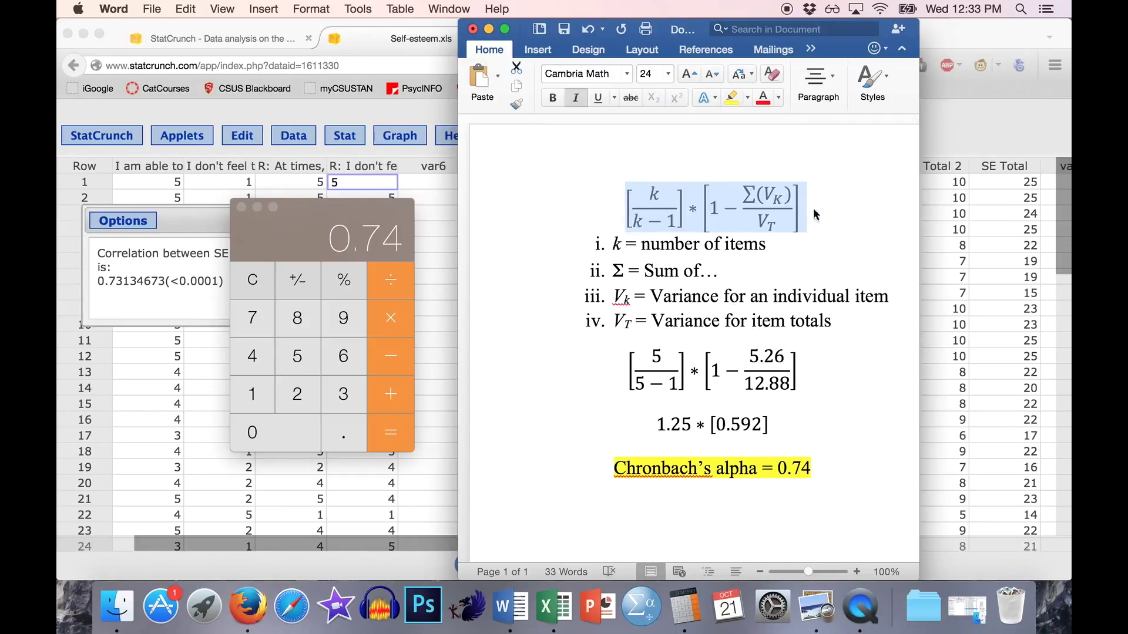
{"action": "left_click", "coordinate": [829, 221]}
{"action": "left_click", "coordinate": [766, 196]}
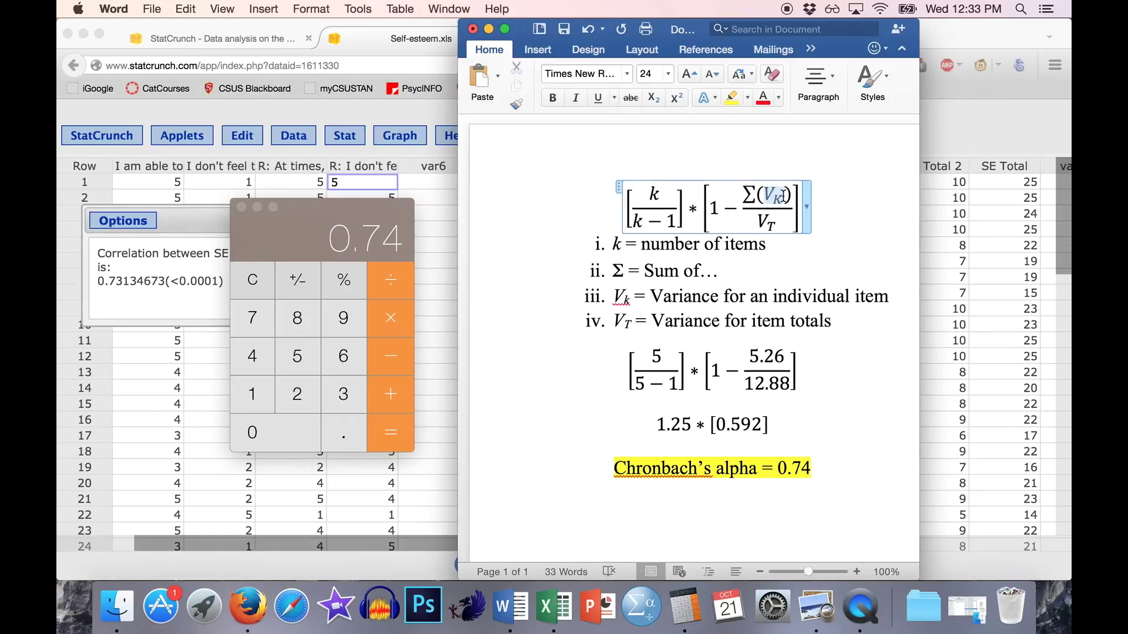
{"action": "left_click", "coordinate": [776, 227]}
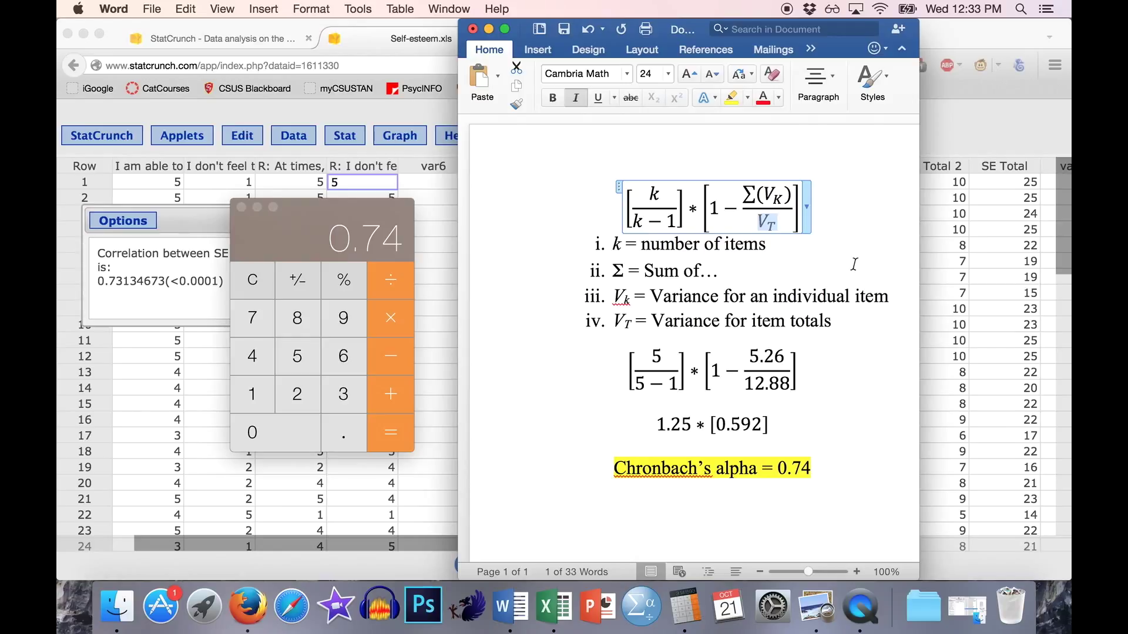
Step: Compare the alpha value in Word with the split-half correlation between SE Total1 and SE Total 2 in StatCrunch
{"action": "left_click_drag", "start_coordinate": [774, 471], "coordinate": [819, 469]}
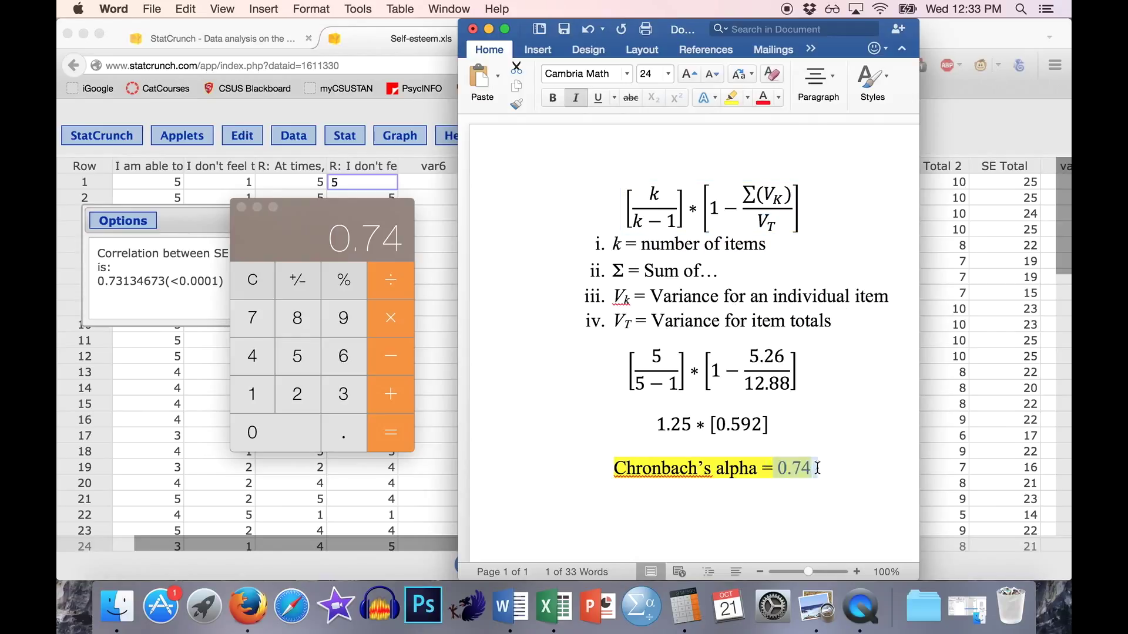
{"action": "left_click", "coordinate": [857, 352]}
{"action": "left_click", "coordinate": [204, 221]}
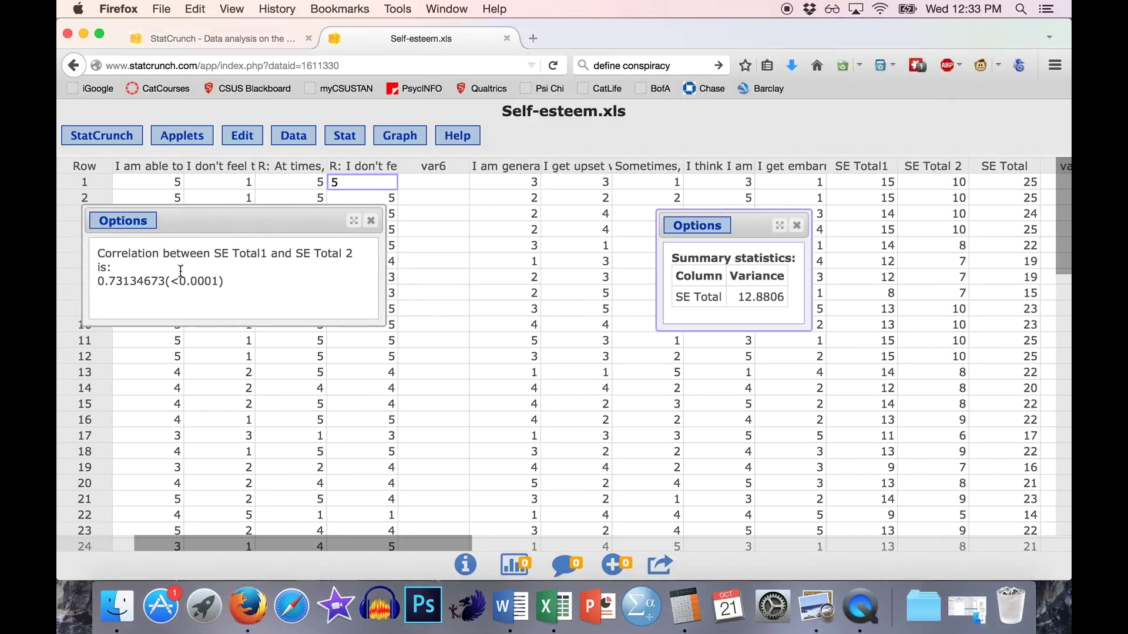
{"action": "left_click_drag", "start_coordinate": [98, 282], "coordinate": [122, 282]}
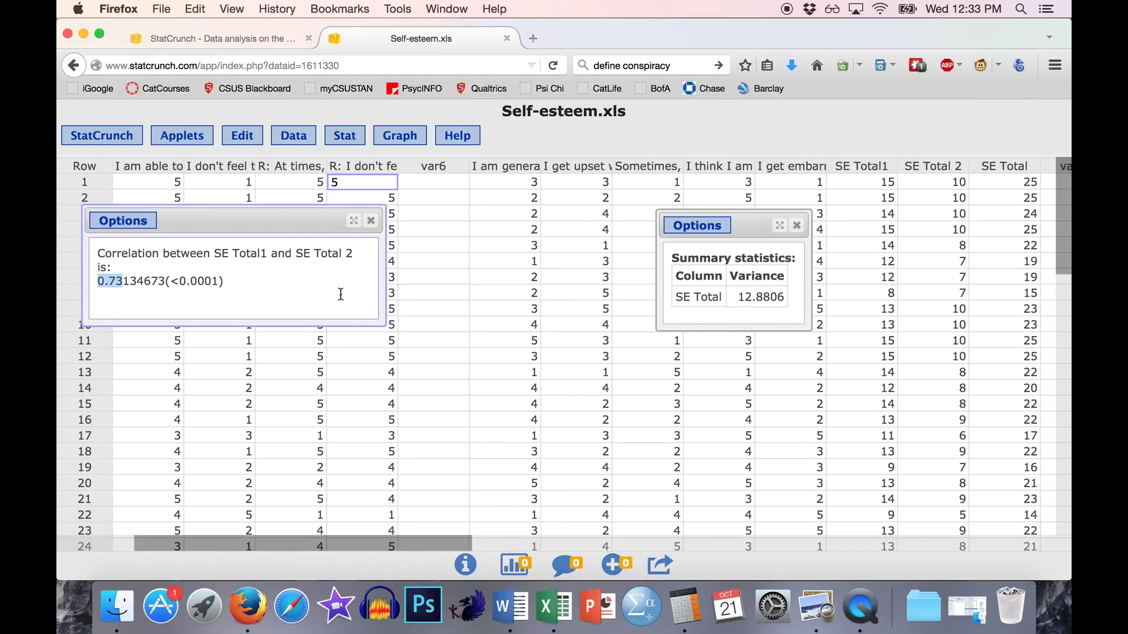
{"action": "key", "text": "super+Tab"}
{"action": "left_click_drag", "start_coordinate": [778, 470], "coordinate": [799, 470]}
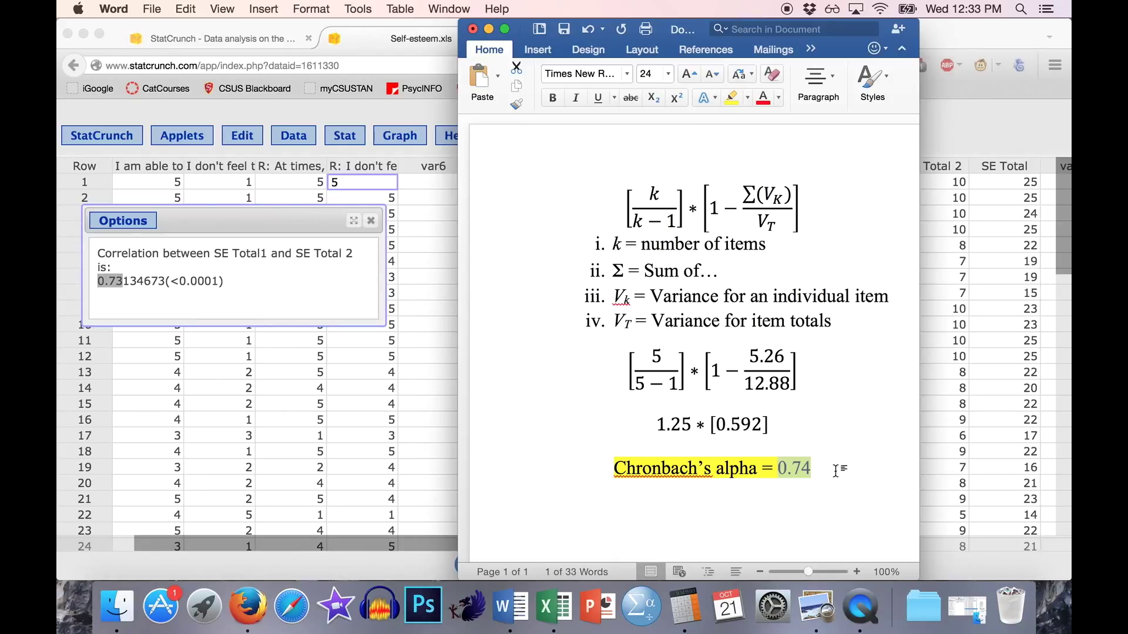
Step: Switch to StatCrunch and close the SE Total variance and split-half correlation result windows
{"action": "left_click", "coordinate": [347, 112]}
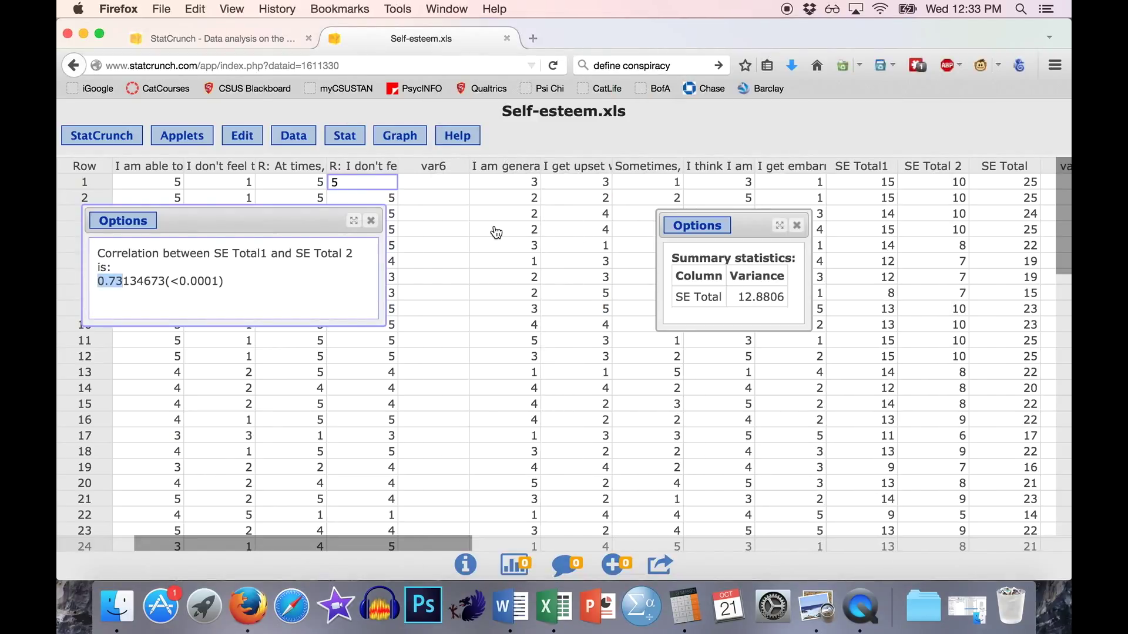
{"action": "left_click", "coordinate": [797, 226]}
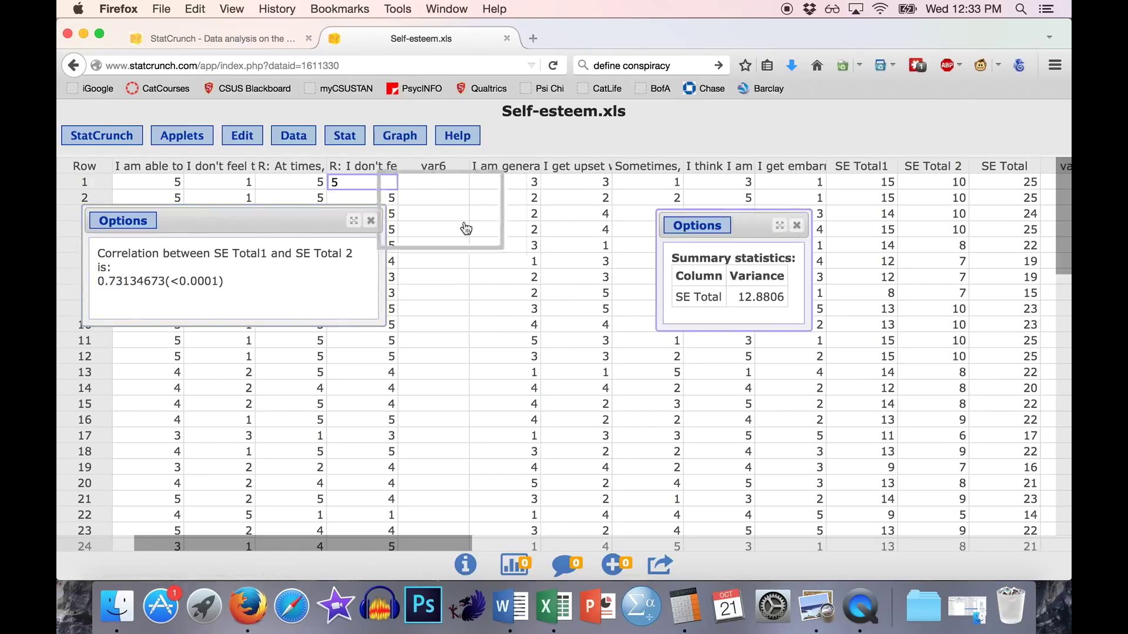
{"action": "left_click", "coordinate": [373, 223]}
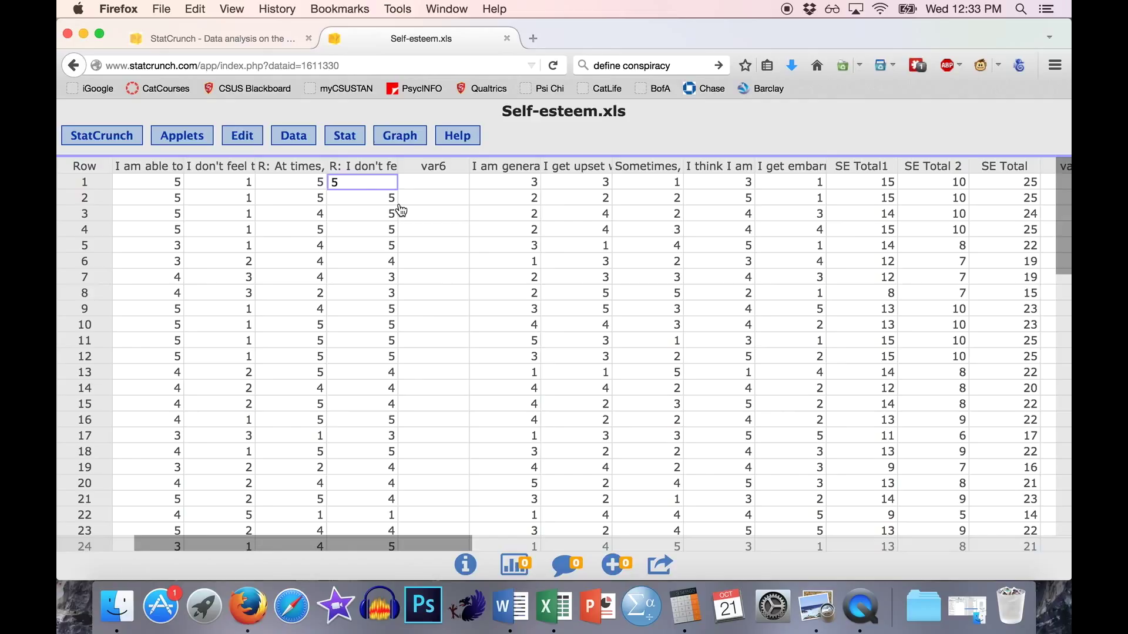
Step: Review the SE Total scores and the empty var17 column beside them
{"action": "left_click_drag", "start_coordinate": [395, 545], "coordinate": [540, 552]}
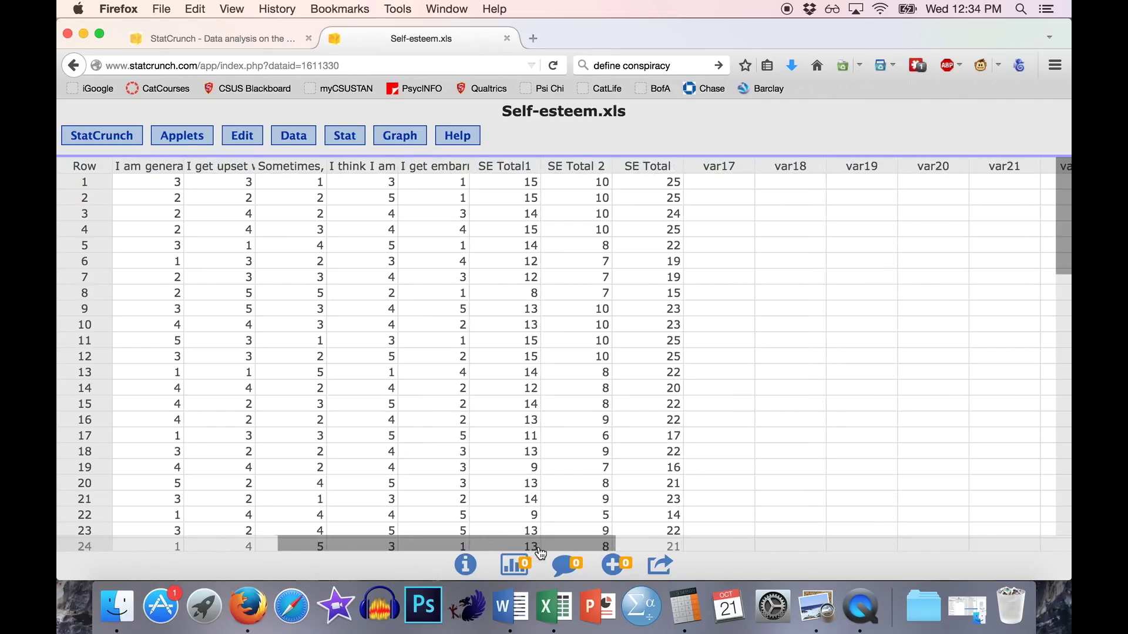
{"action": "left_click", "coordinate": [652, 166]}
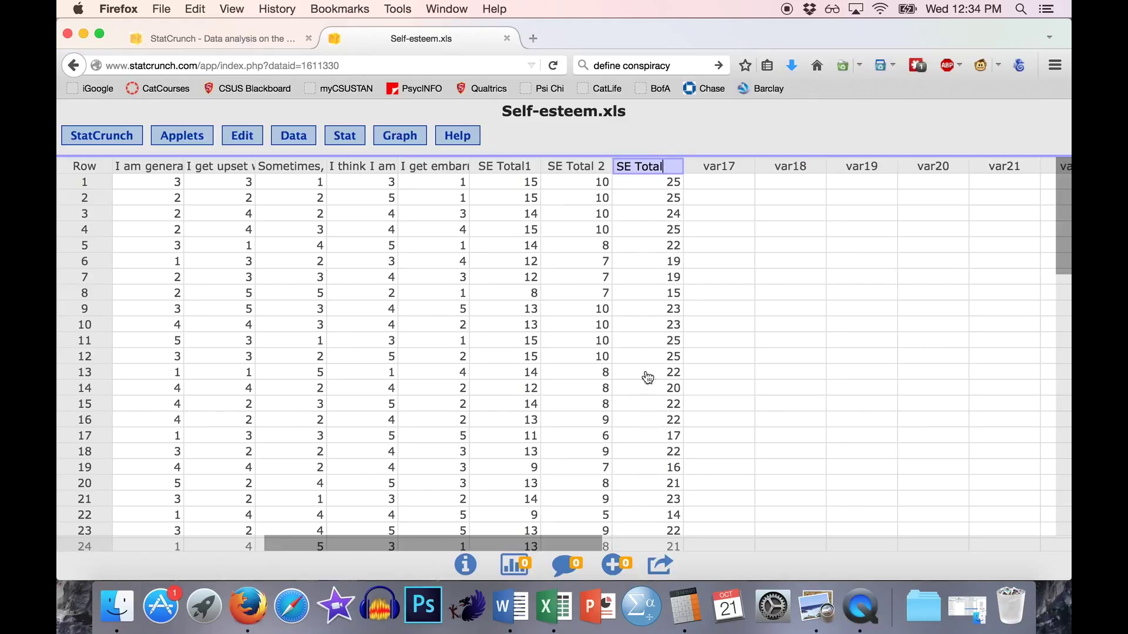
{"action": "left_click", "coordinate": [648, 185]}
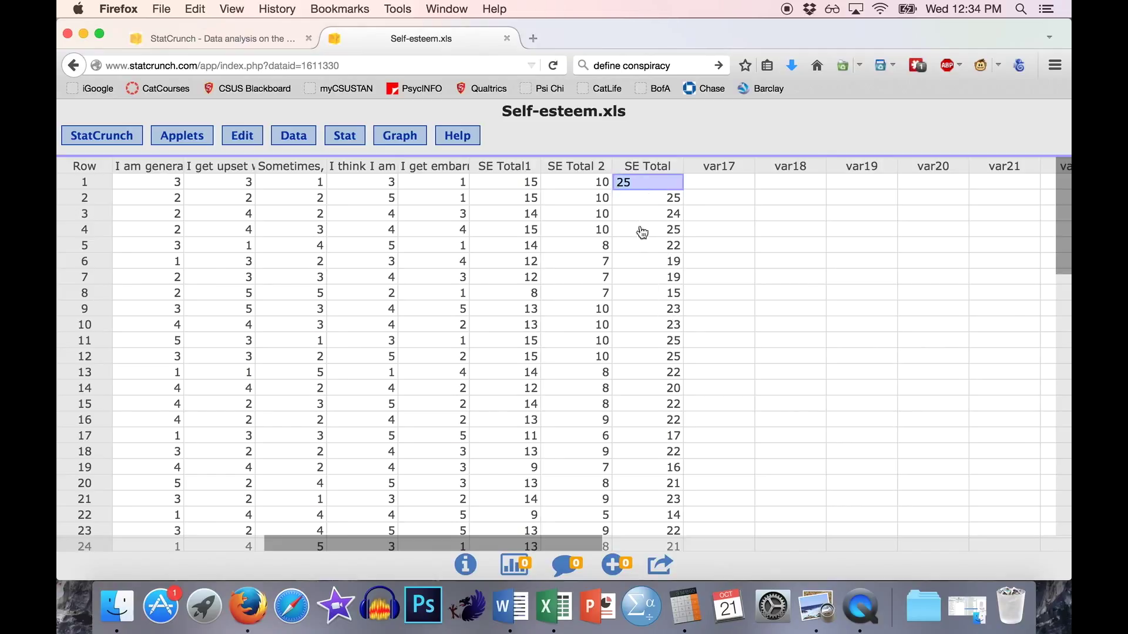
{"action": "left_click", "coordinate": [731, 185]}
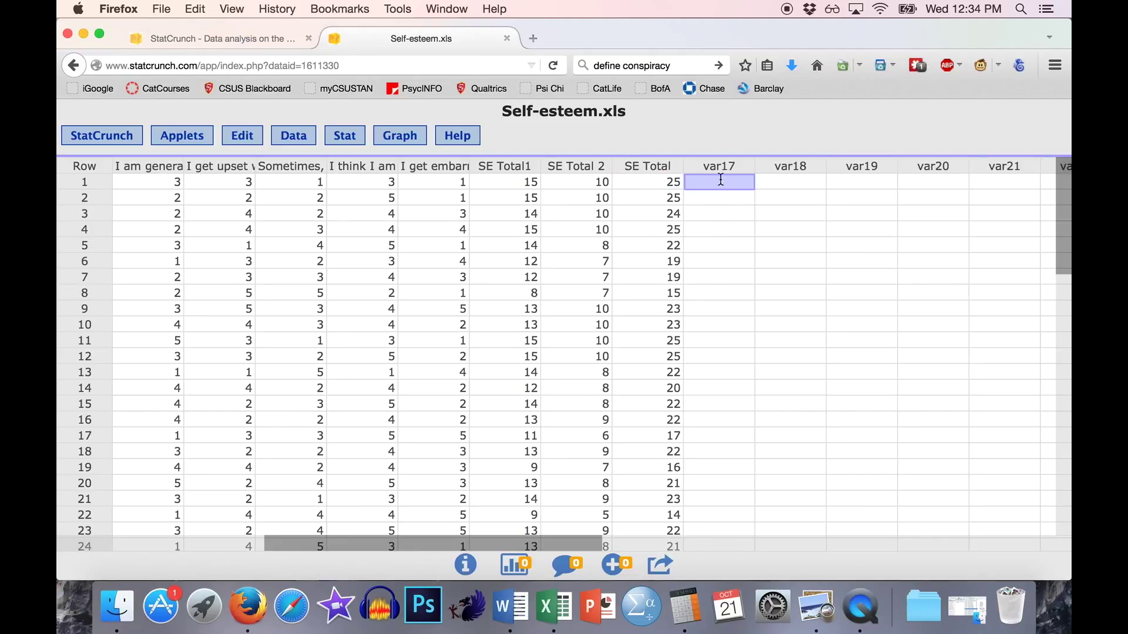
{"action": "left_click", "coordinate": [662, 182]}
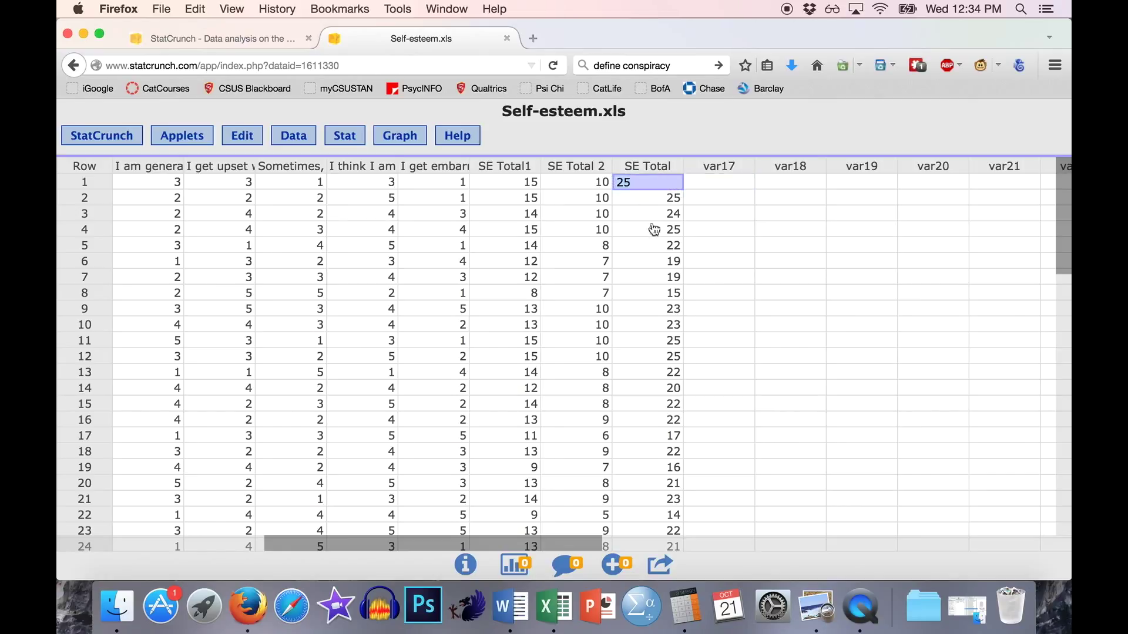
{"action": "left_click", "coordinate": [731, 167]}
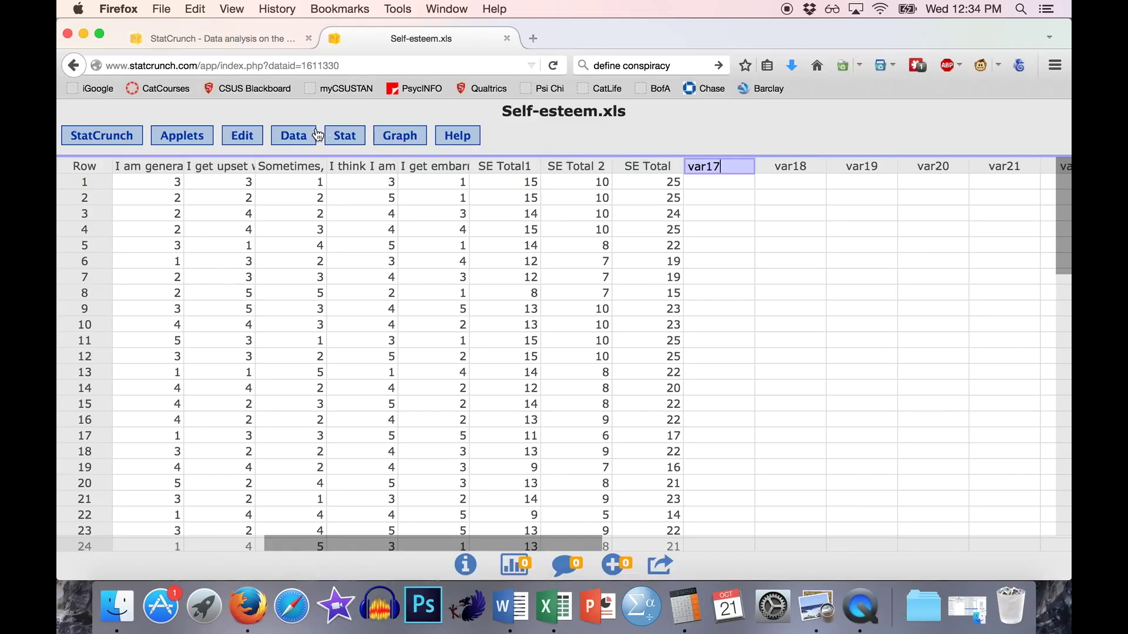
Step: Build the compute expression "SE Total"/5 for a new data column
{"action": "left_click", "coordinate": [275, 141]}
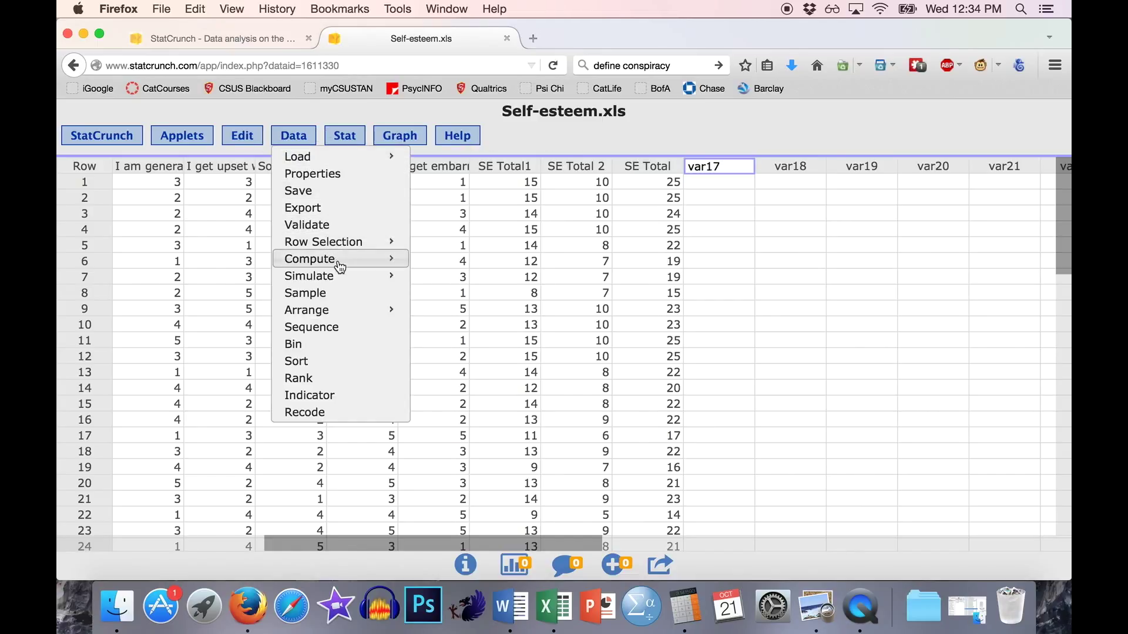
{"action": "mouse_move", "coordinate": [340, 267]}
{"action": "left_click", "coordinate": [435, 262]}
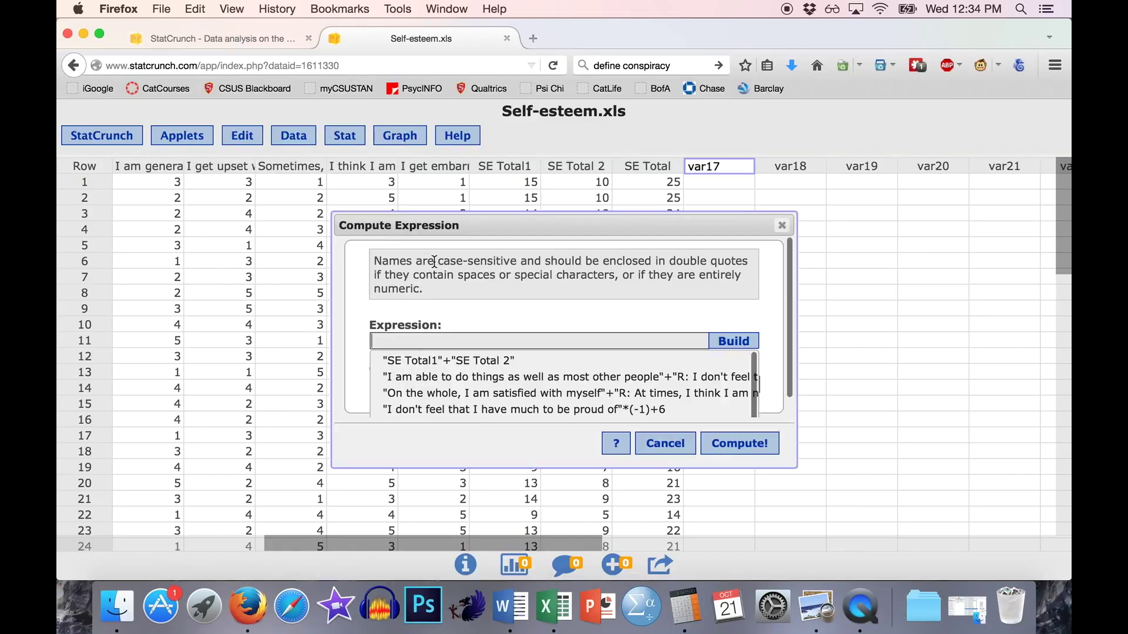
{"action": "left_click", "coordinate": [726, 343]}
{"action": "left_click", "coordinate": [732, 343]}
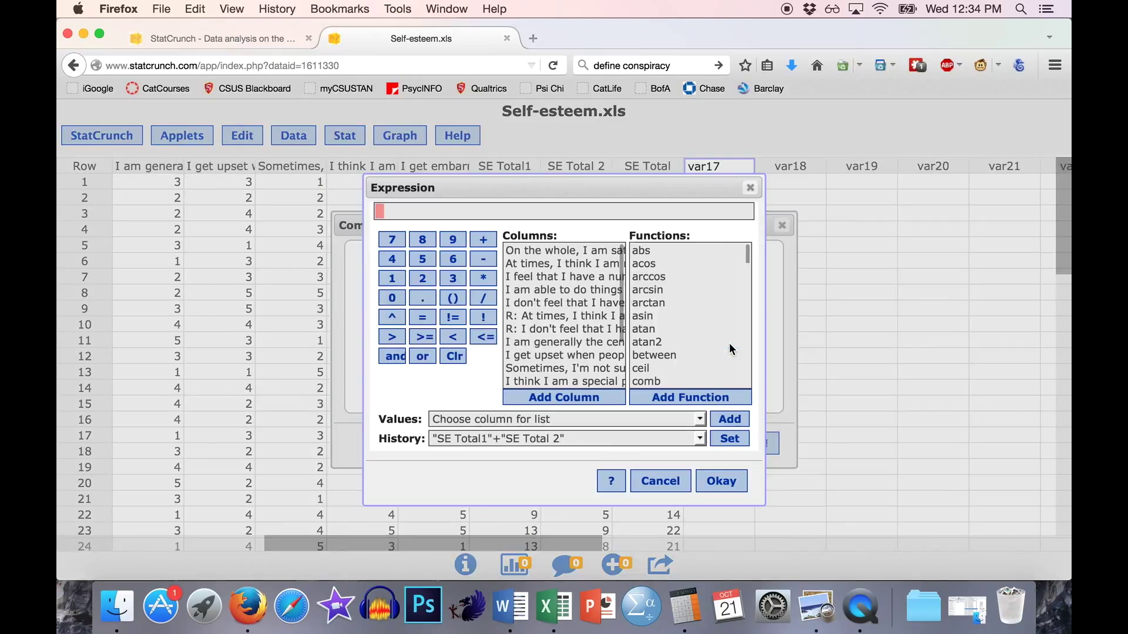
{"action": "scroll", "coordinate": [553, 329], "scroll_direction": "down", "scroll_amount": 3}
{"action": "left_click", "coordinate": [537, 381]}
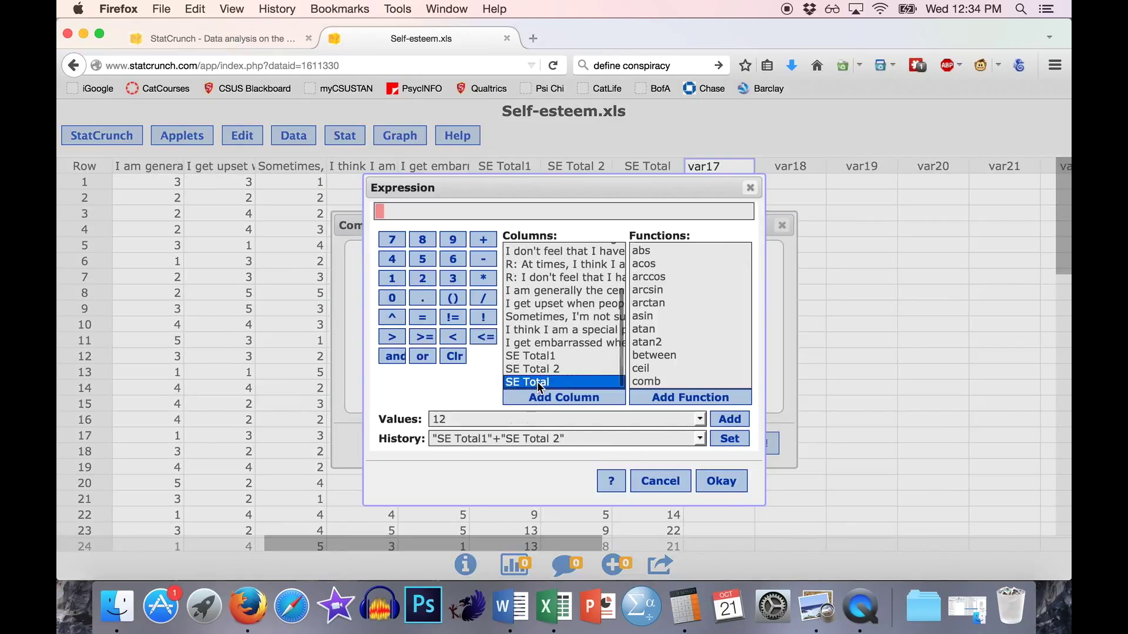
{"action": "left_click", "coordinate": [544, 403]}
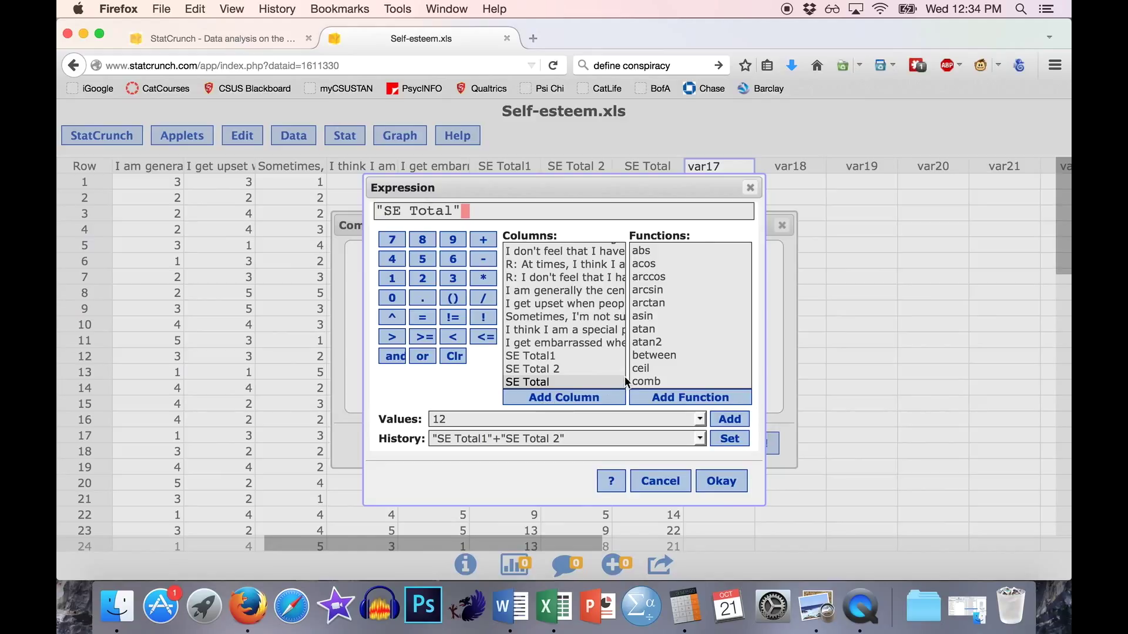
{"action": "type", "text": "/"}
{"action": "type", "text": "5"}
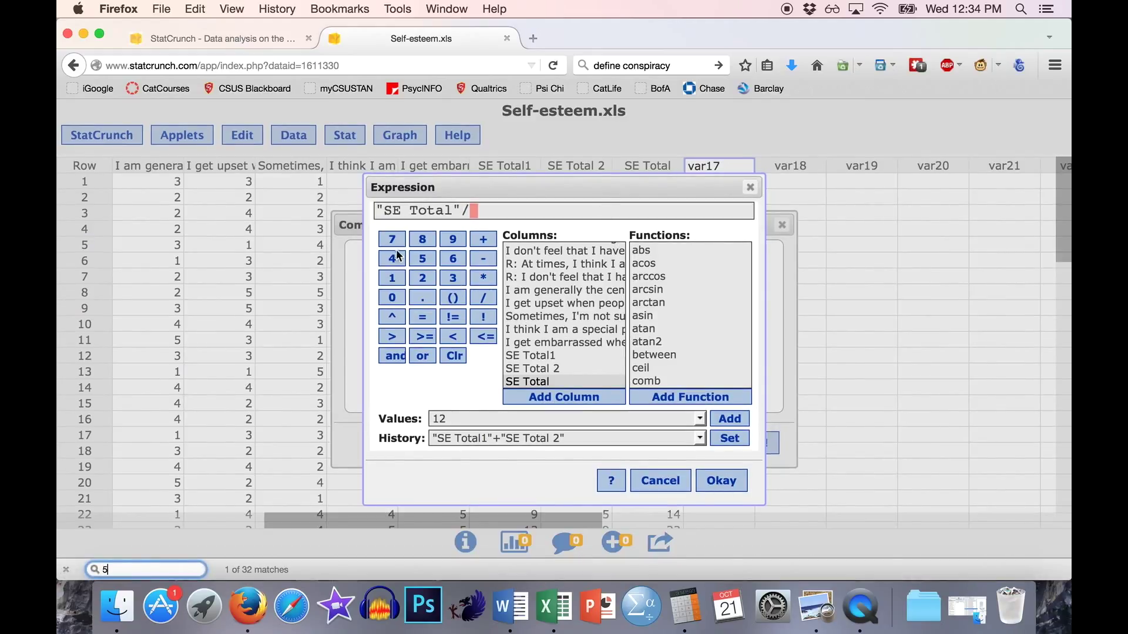
{"action": "left_click", "coordinate": [422, 263]}
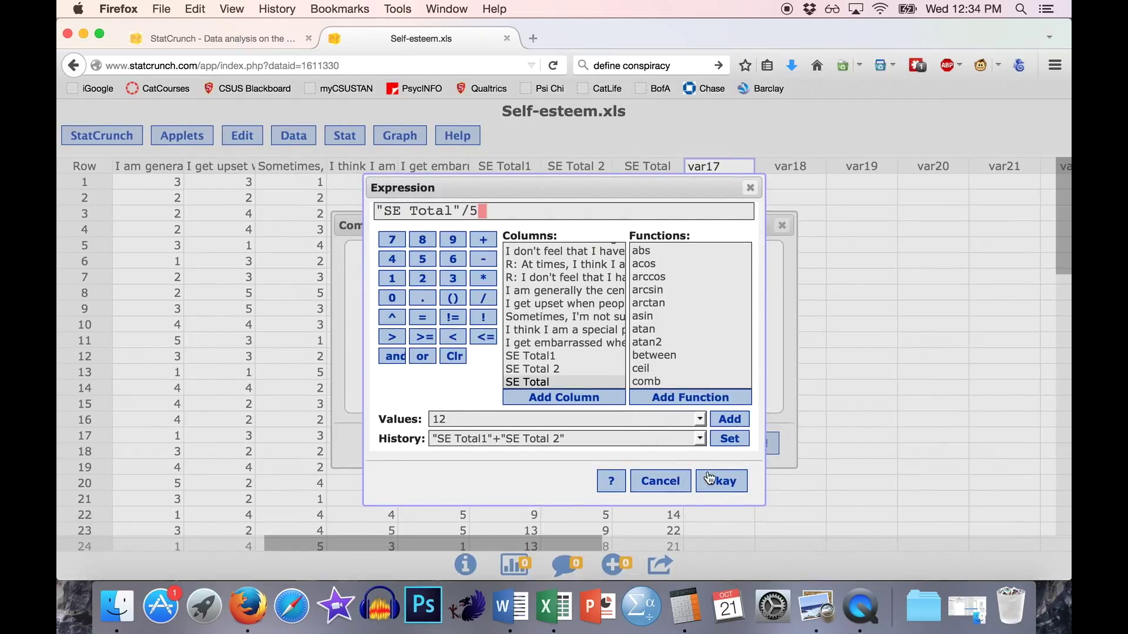
{"action": "left_click", "coordinate": [590, 439]}
{"action": "left_click", "coordinate": [582, 442]}
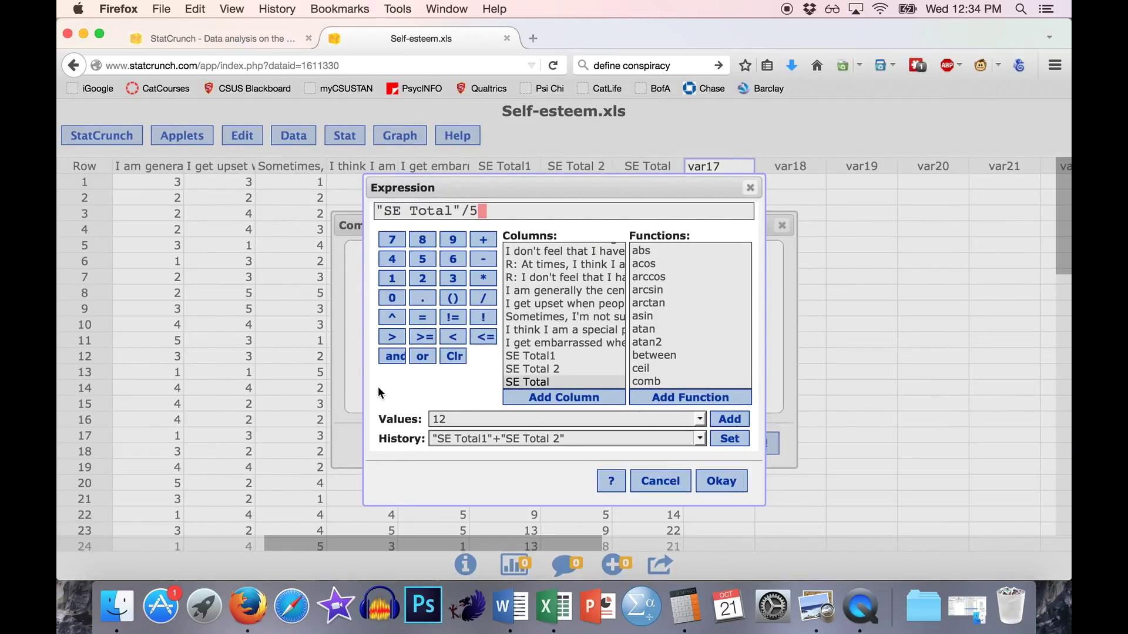
Step: Accept the expression, label the new column SE Average and compute it
{"action": "left_click", "coordinate": [720, 481]}
{"action": "type", "text": "SE Average"}
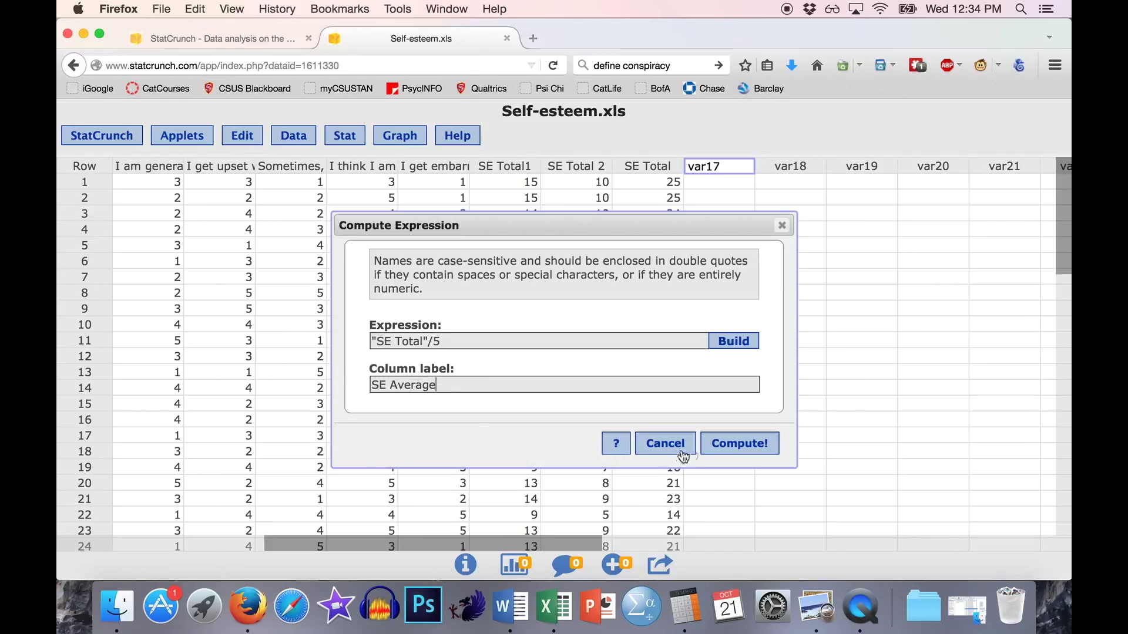
{"action": "left_click", "coordinate": [721, 452]}
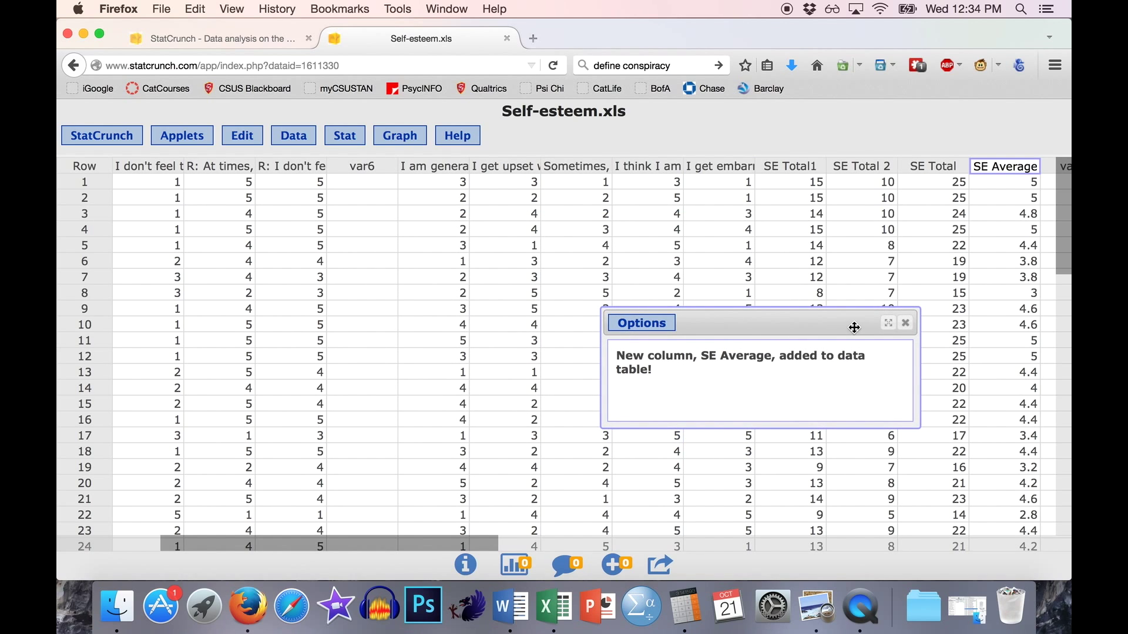
Step: Compute column summary statistics for SE Average, limited to n, Mean and Std. dev
{"action": "left_click_drag", "start_coordinate": [452, 544], "coordinate": [587, 543]}
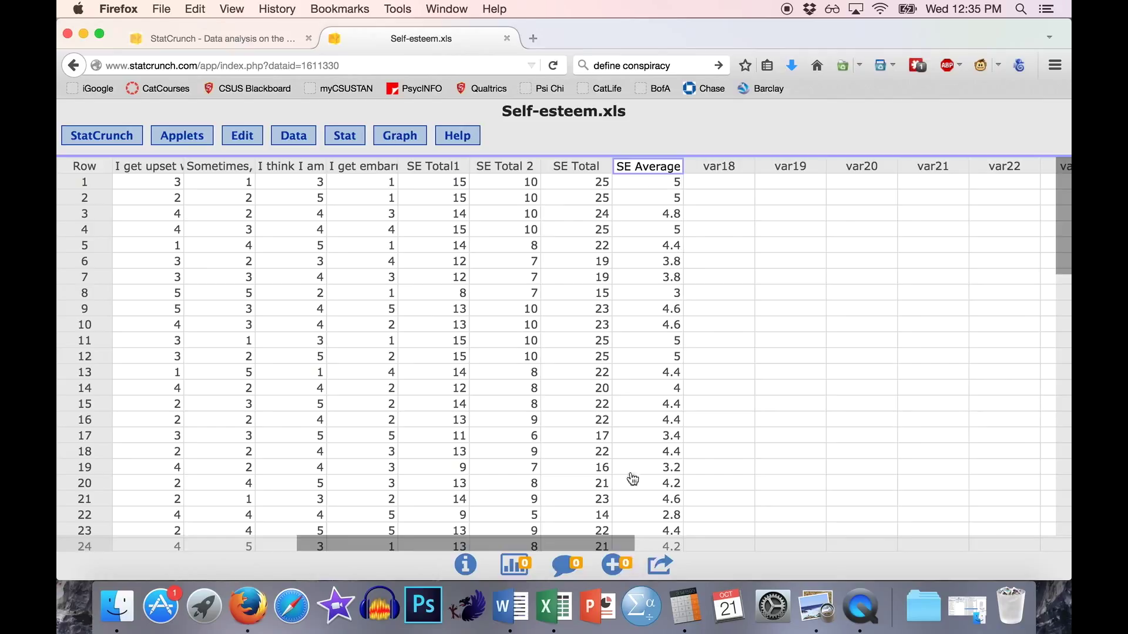
{"action": "left_click", "coordinate": [295, 138]}
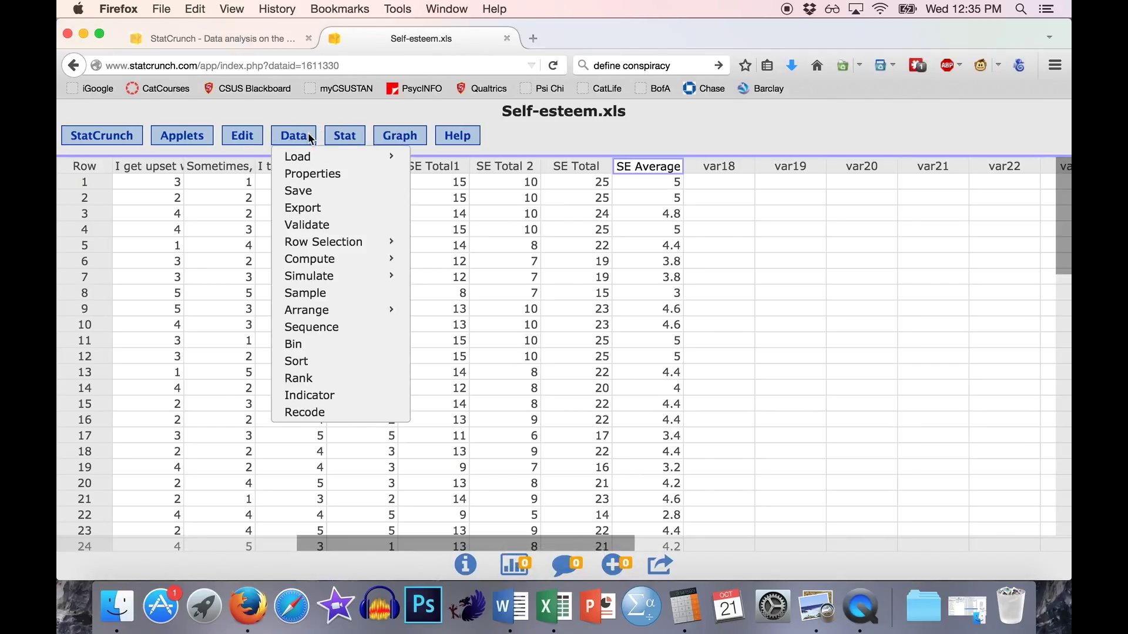
{"action": "left_click", "coordinate": [345, 134]}
{"action": "mouse_move", "coordinate": [428, 175]}
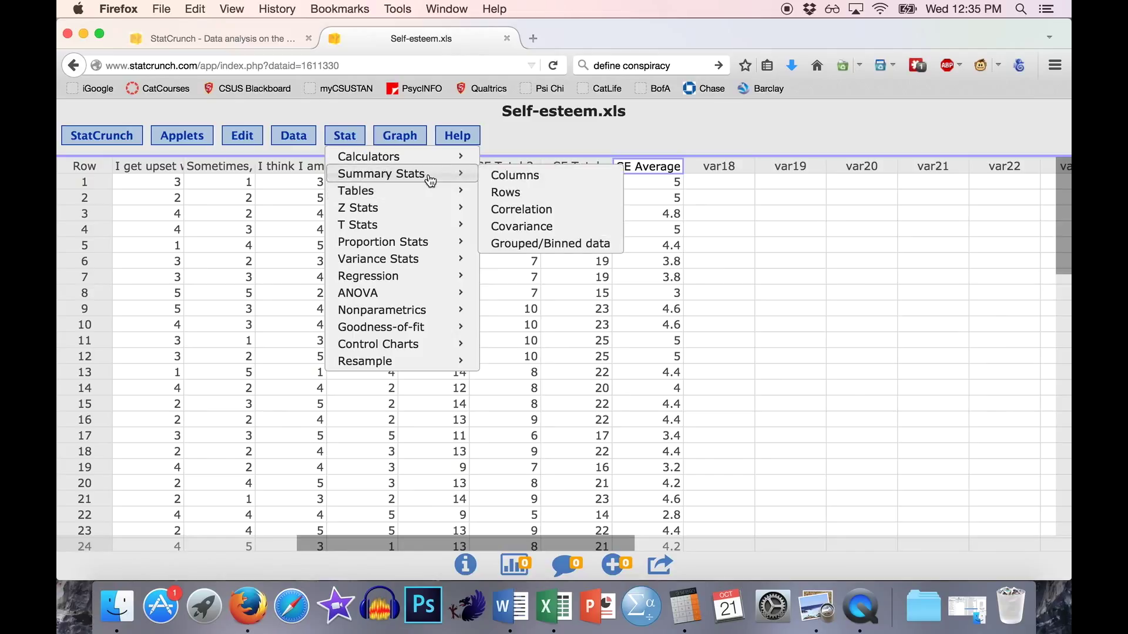
{"action": "left_click", "coordinate": [532, 176]}
{"action": "scroll", "coordinate": [474, 227], "scroll_direction": "down", "scroll_amount": 10}
{"action": "left_click", "coordinate": [407, 220]}
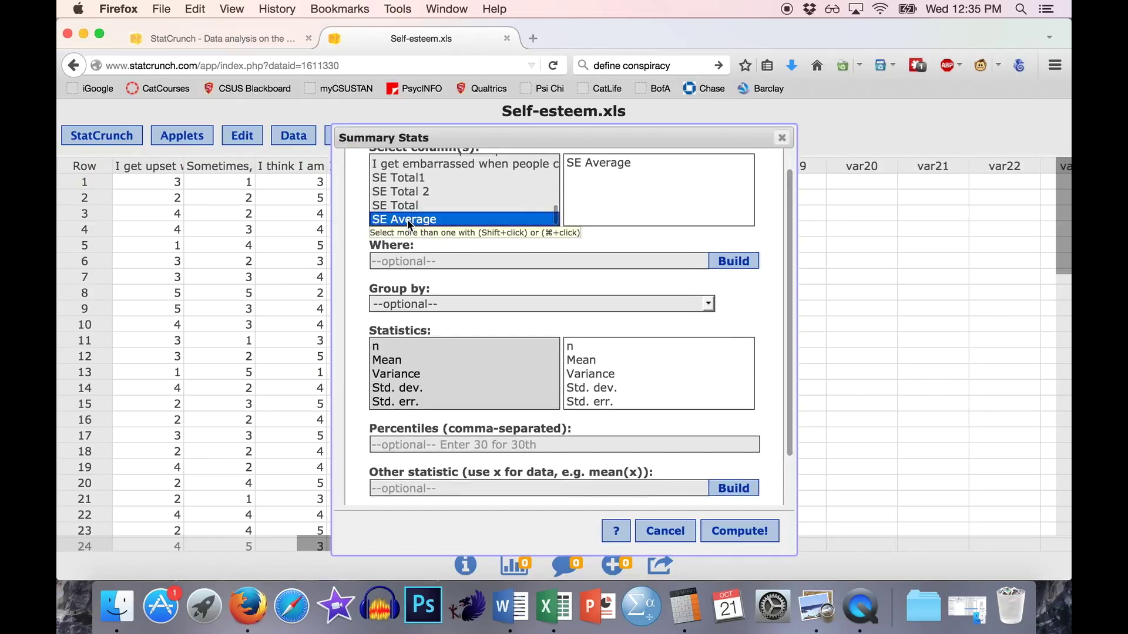
{"action": "left_click", "coordinate": [391, 346]}
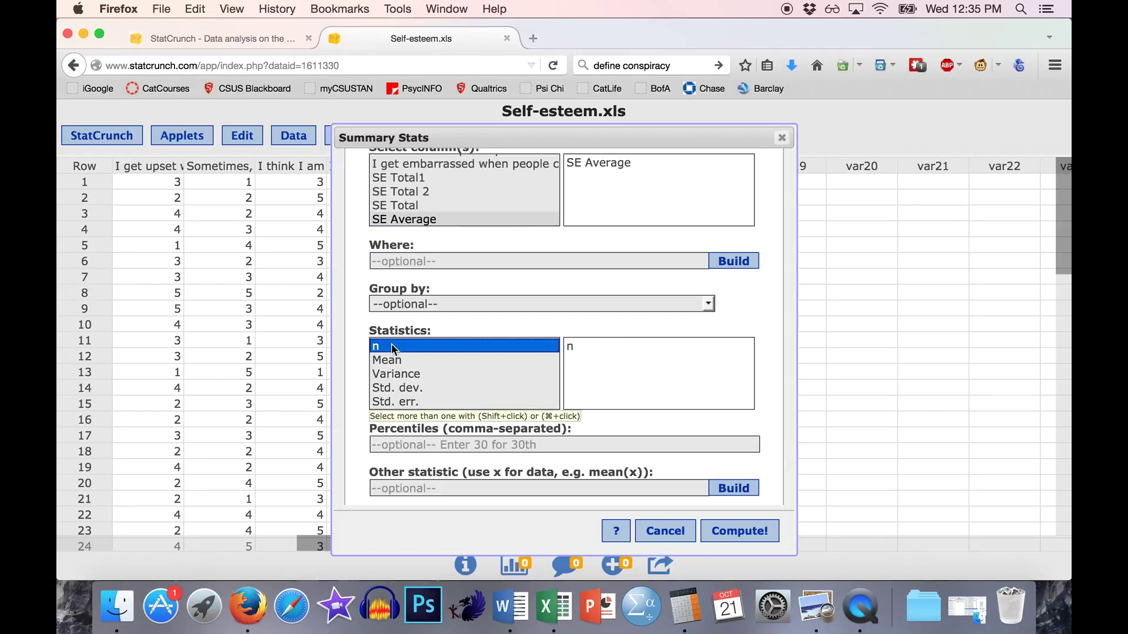
{"action": "left_click", "coordinate": [390, 360], "text": "shift"}
{"action": "left_click", "coordinate": [398, 387], "text": "super"}
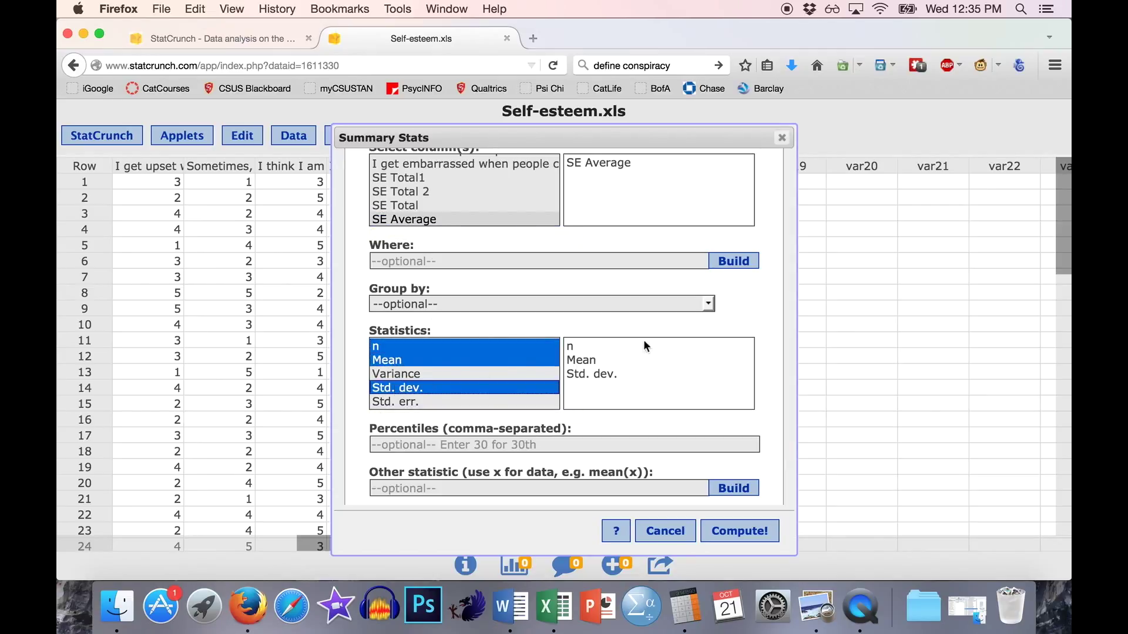
{"action": "left_click", "coordinate": [753, 542]}
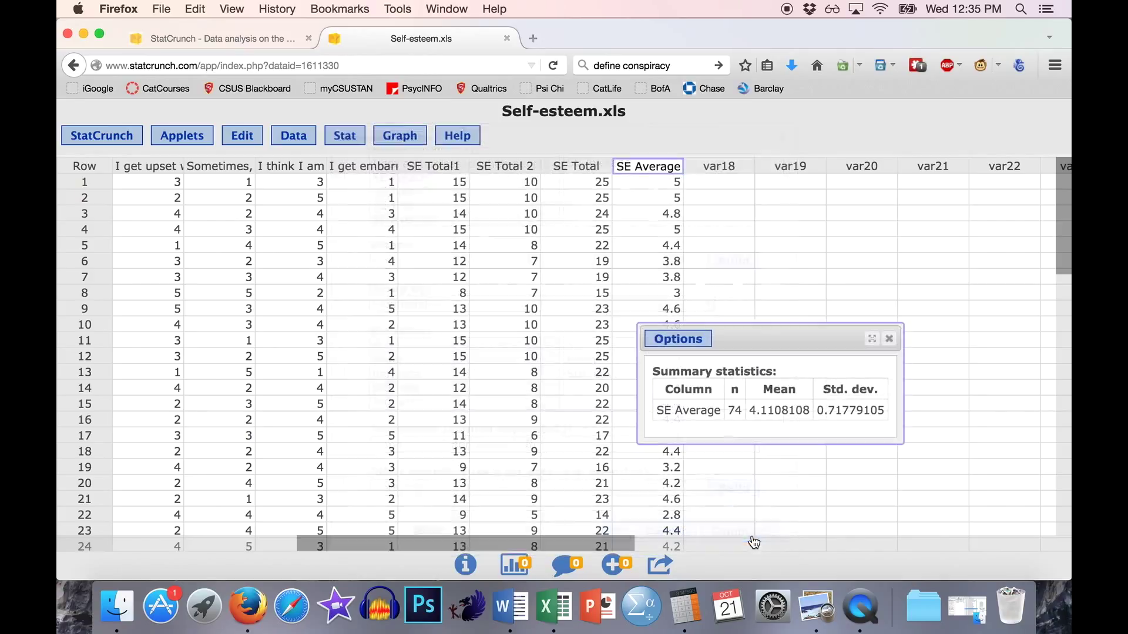
Step: Examine the n, mean and standard deviation of SE Average, and close the results window
{"action": "left_click_drag", "start_coordinate": [783, 337], "coordinate": [887, 237]}
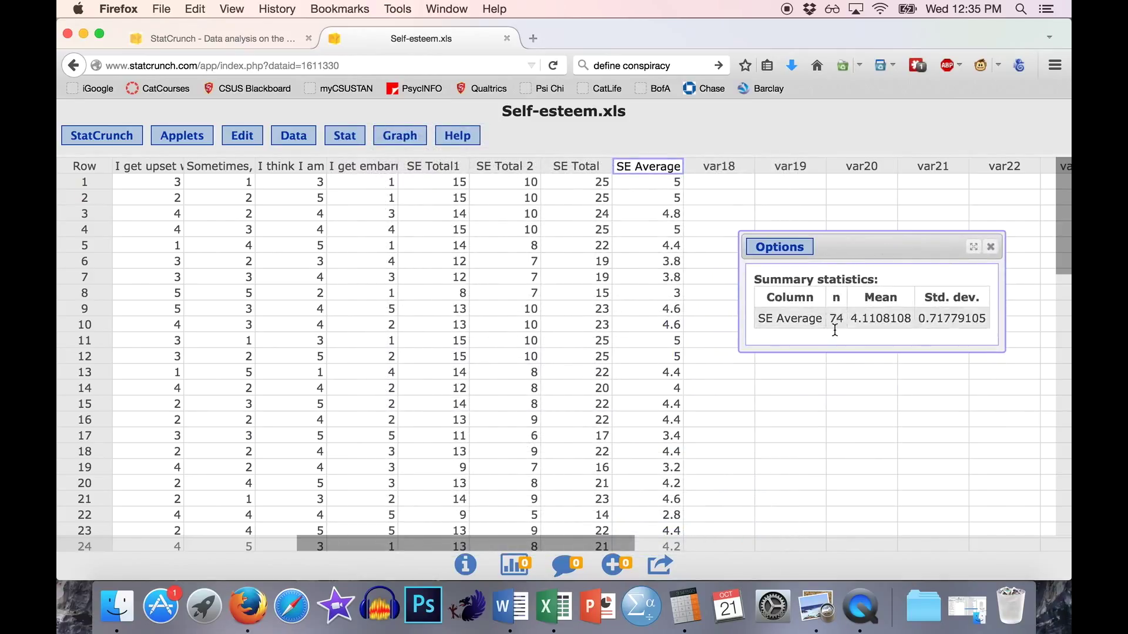
{"action": "double_click", "coordinate": [836, 318]}
{"action": "left_click_drag", "start_coordinate": [851, 318], "coordinate": [877, 318]}
{"action": "left_click_drag", "start_coordinate": [918, 319], "coordinate": [950, 319]}
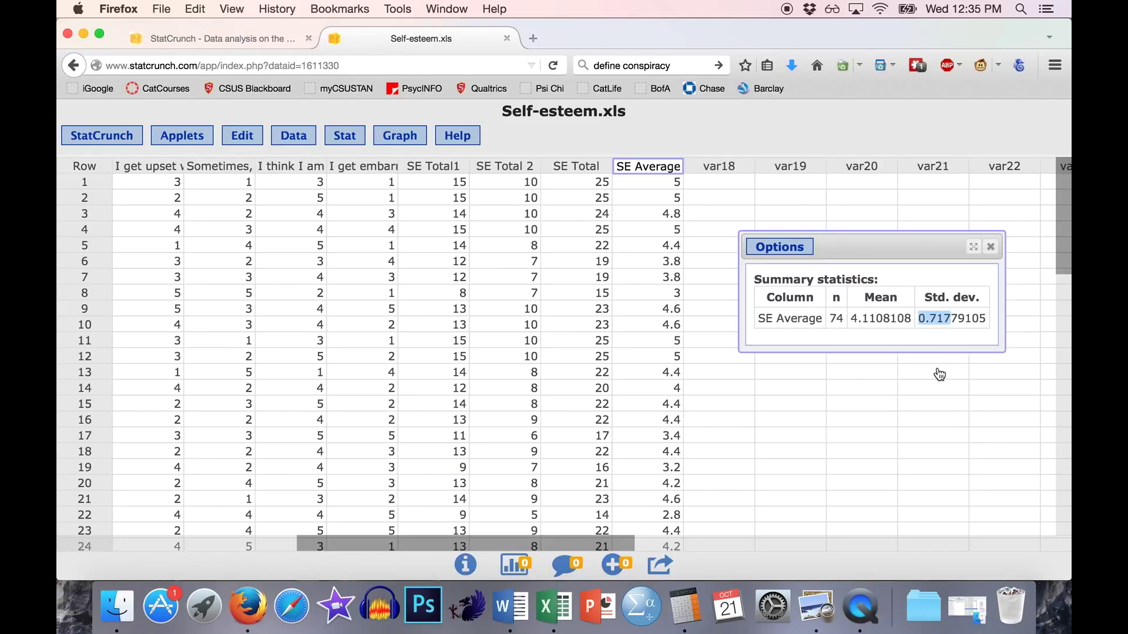
{"action": "left_click_drag", "start_coordinate": [850, 319], "coordinate": [868, 319]}
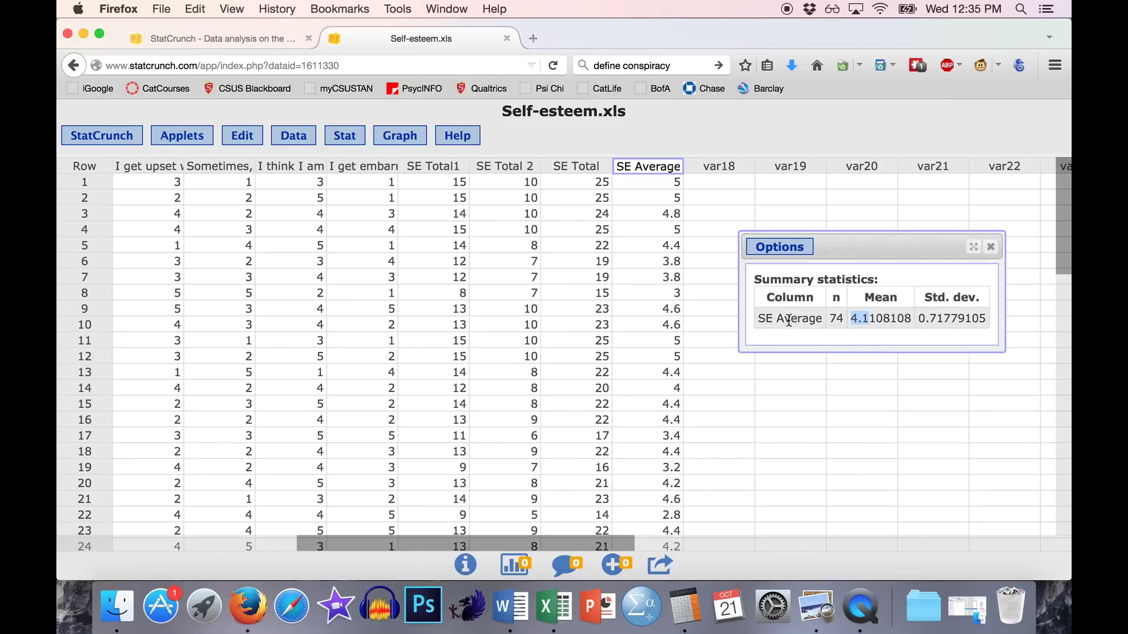
{"action": "left_click", "coordinate": [771, 319]}
{"action": "left_click_drag", "start_coordinate": [771, 319], "coordinate": [993, 319]}
{"action": "left_click", "coordinate": [992, 247]}
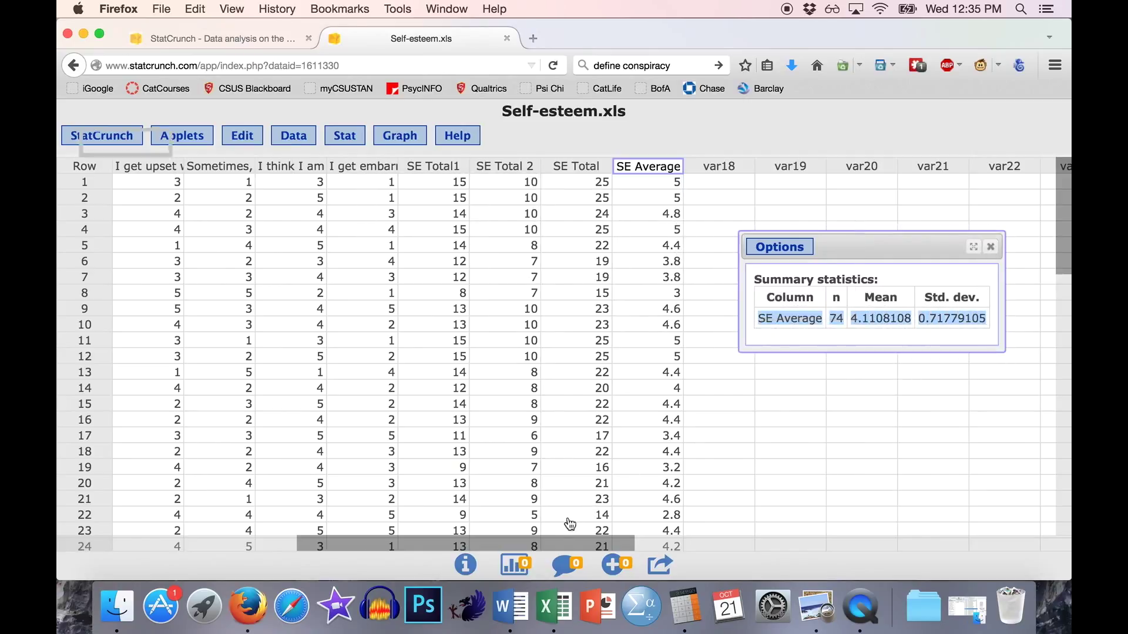
Step: Review the data table from the first self-esteem item columns through SE Average
{"action": "left_click_drag", "start_coordinate": [551, 545], "coordinate": [312, 546]}
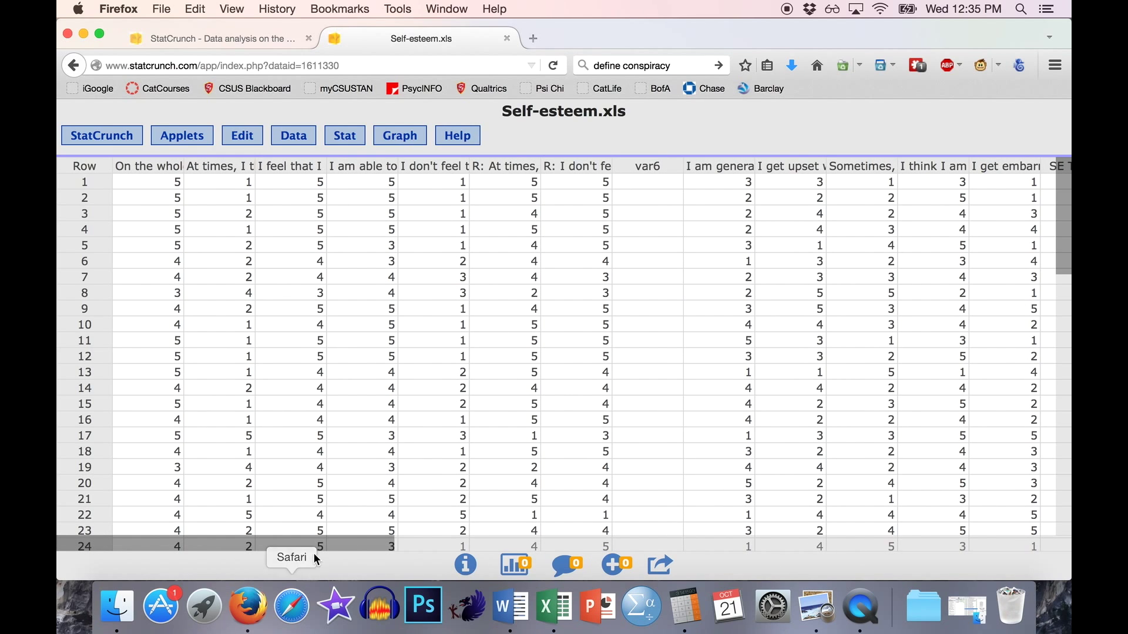
{"action": "left_click_drag", "start_coordinate": [314, 547], "coordinate": [551, 552]}
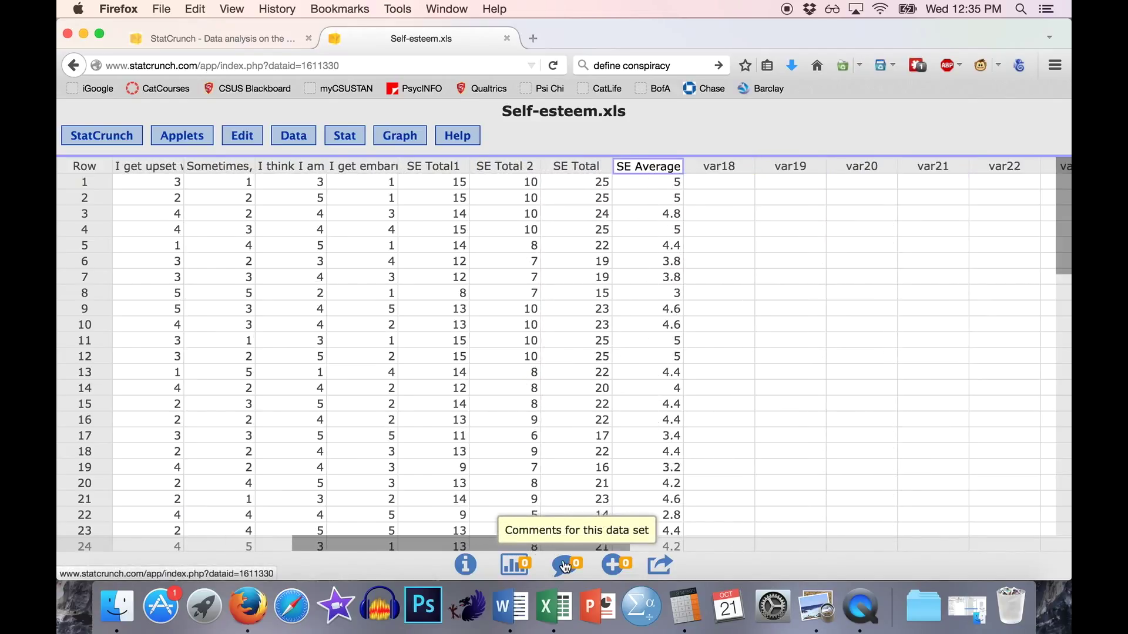
{"action": "left_click_drag", "start_coordinate": [495, 548], "coordinate": [281, 557]}
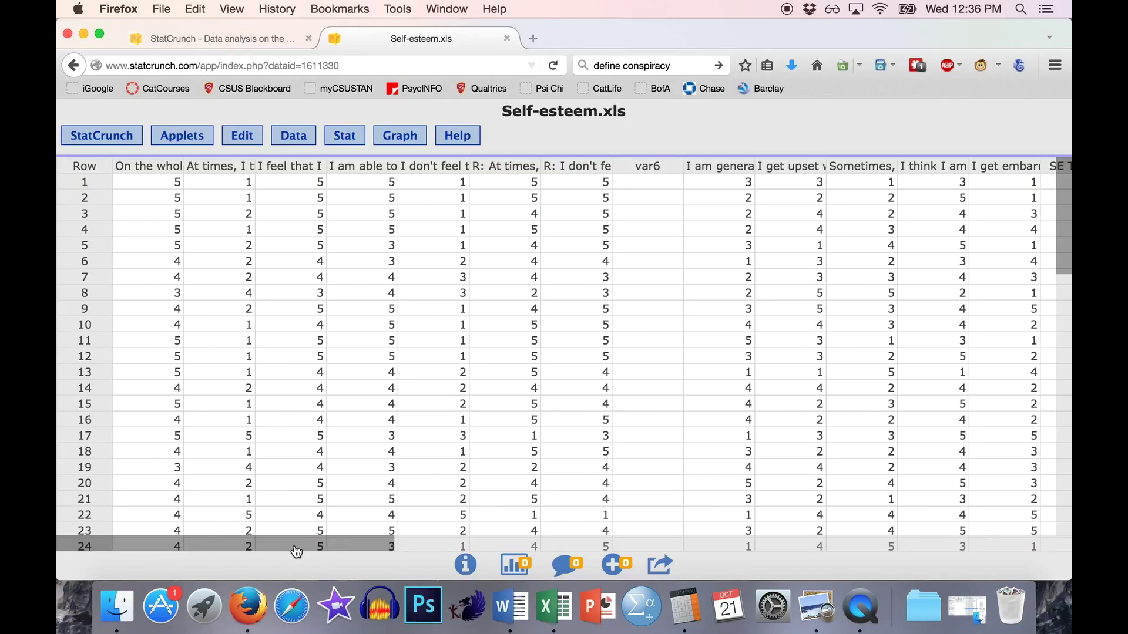
{"action": "left_click_drag", "start_coordinate": [296, 552], "coordinate": [482, 552]}
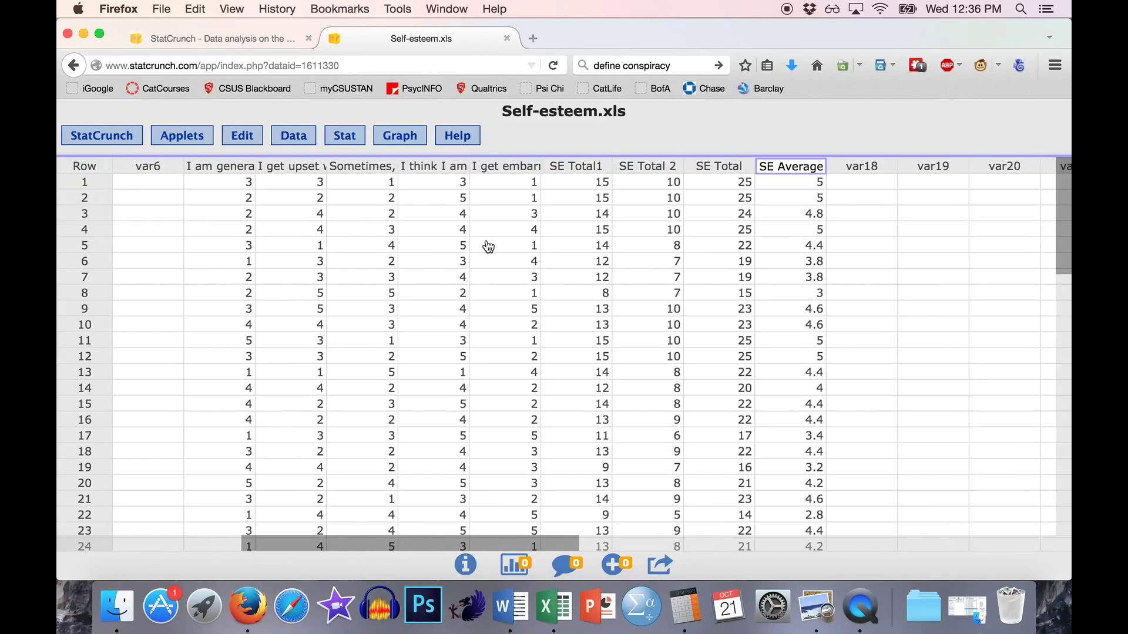
{"action": "left_click_drag", "start_coordinate": [383, 551], "coordinate": [212, 549]}
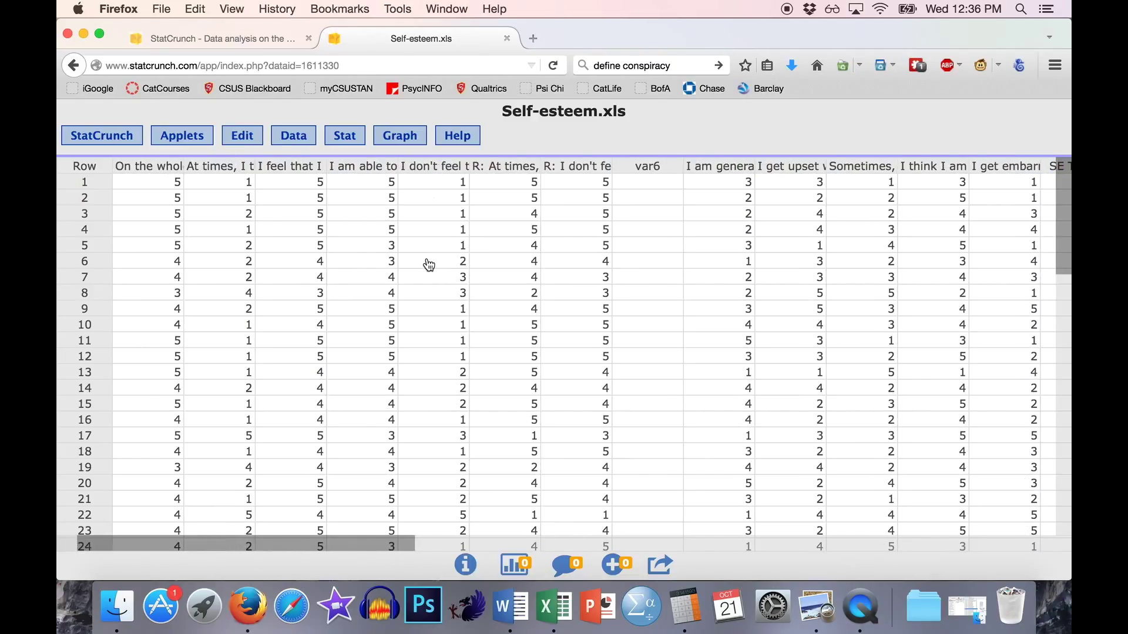
Step: Review the SE Average and Narc. Average columns at the far end of the data table
{"action": "scroll", "coordinate": [429, 265], "scroll_direction": "down", "scroll_amount": 1}
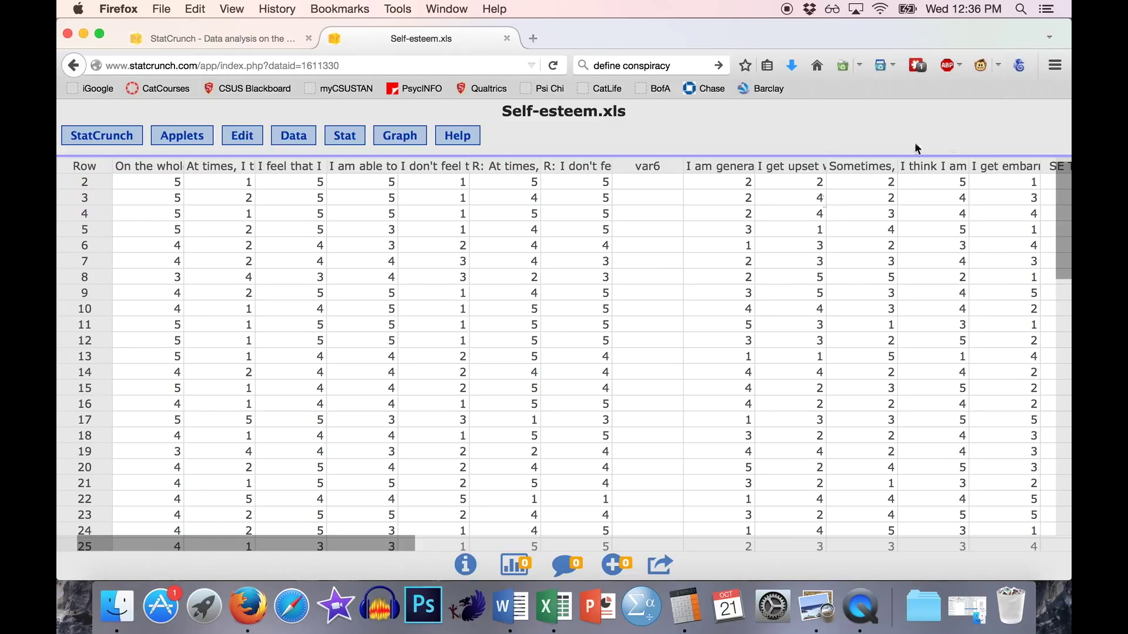
{"action": "left_click_drag", "start_coordinate": [380, 548], "coordinate": [529, 553]}
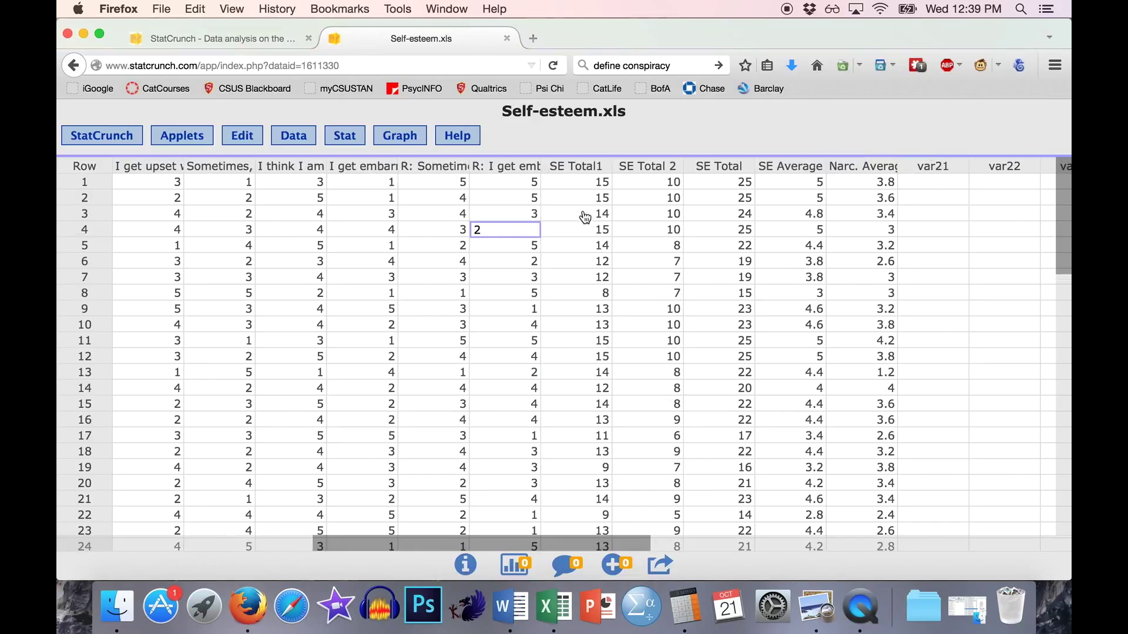
{"action": "left_click", "coordinate": [582, 213]}
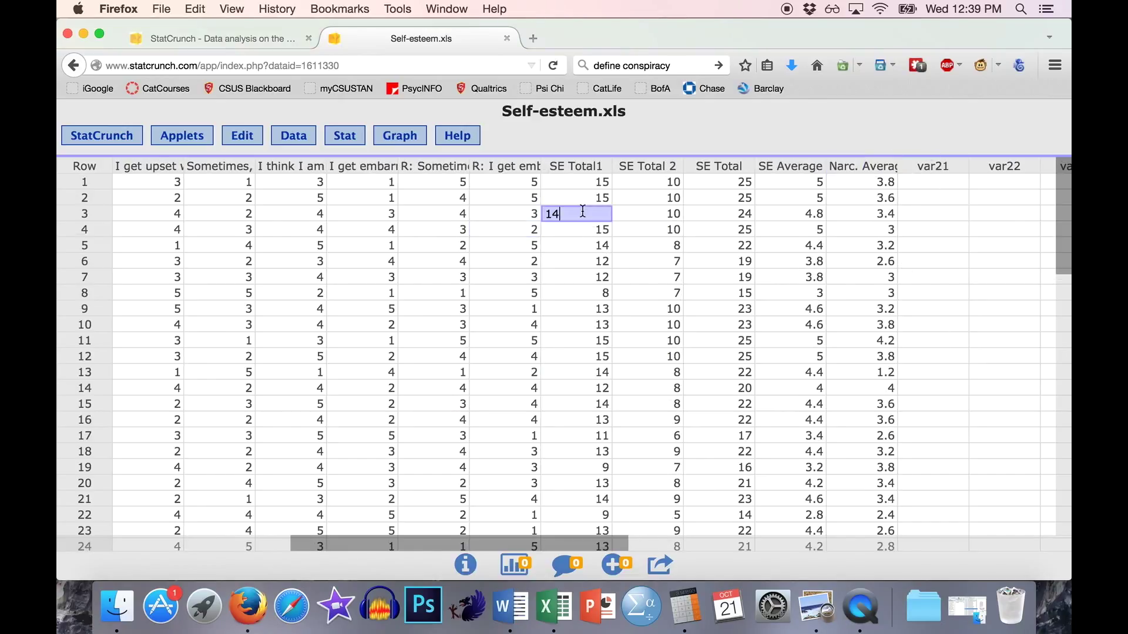
{"action": "left_click", "coordinate": [791, 167]}
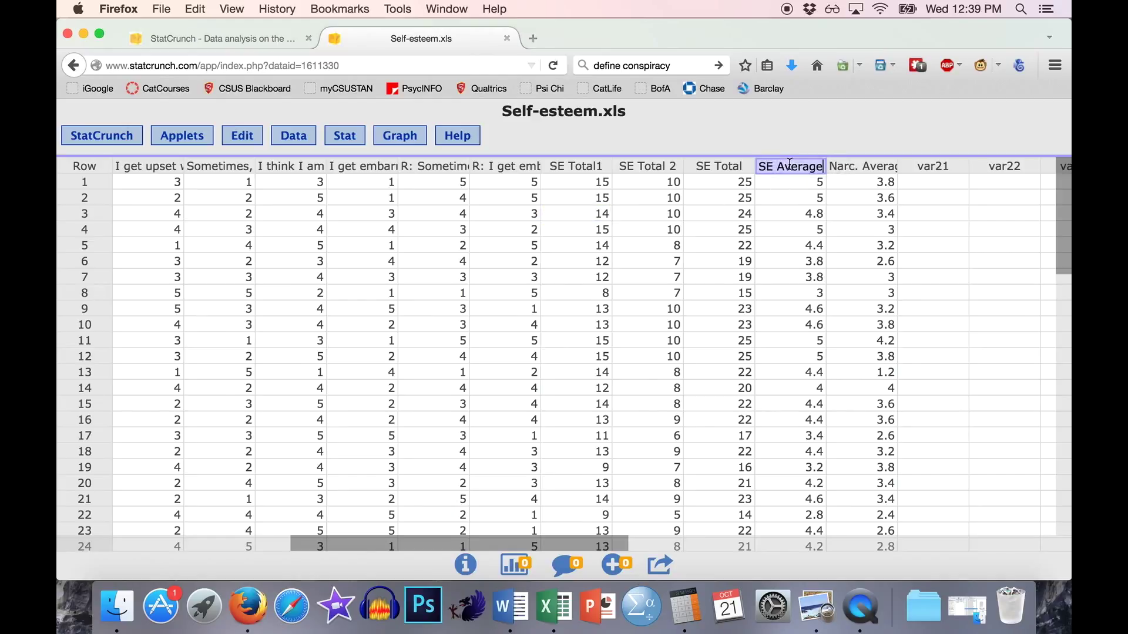
{"action": "left_click_drag", "start_coordinate": [864, 176], "coordinate": [885, 437]}
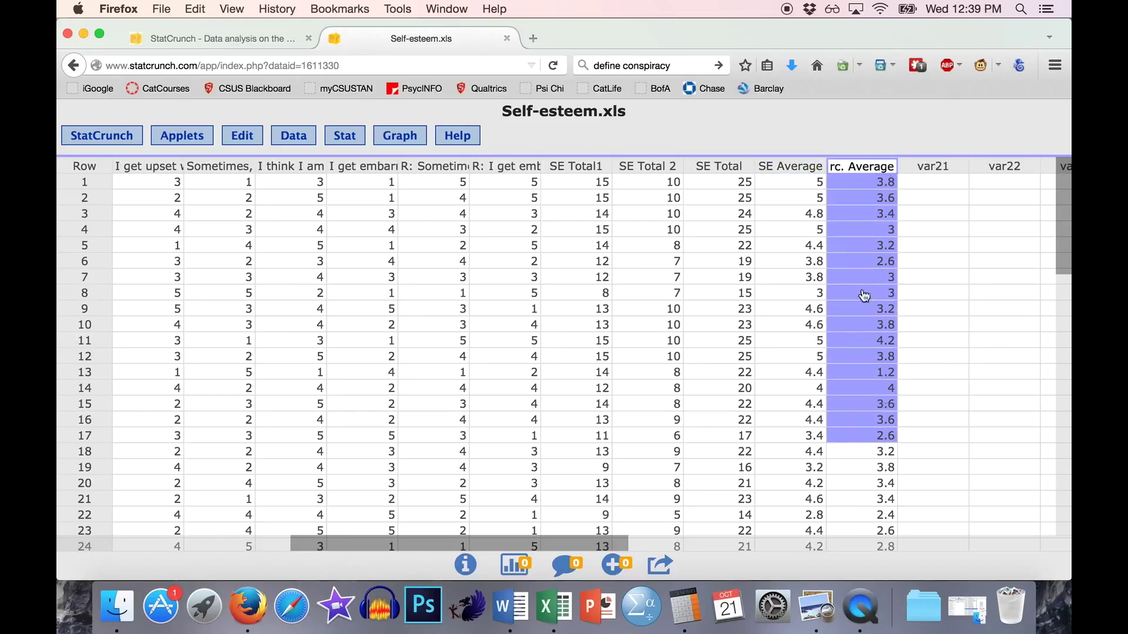
{"action": "left_click", "coordinate": [861, 180]}
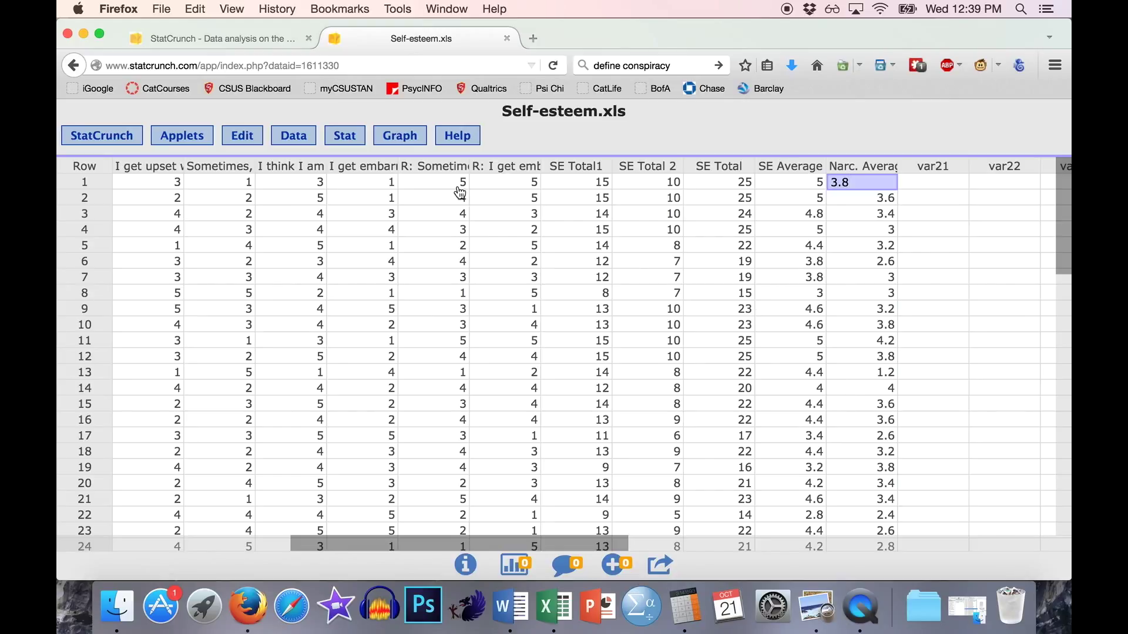
{"action": "left_click", "coordinate": [857, 210]}
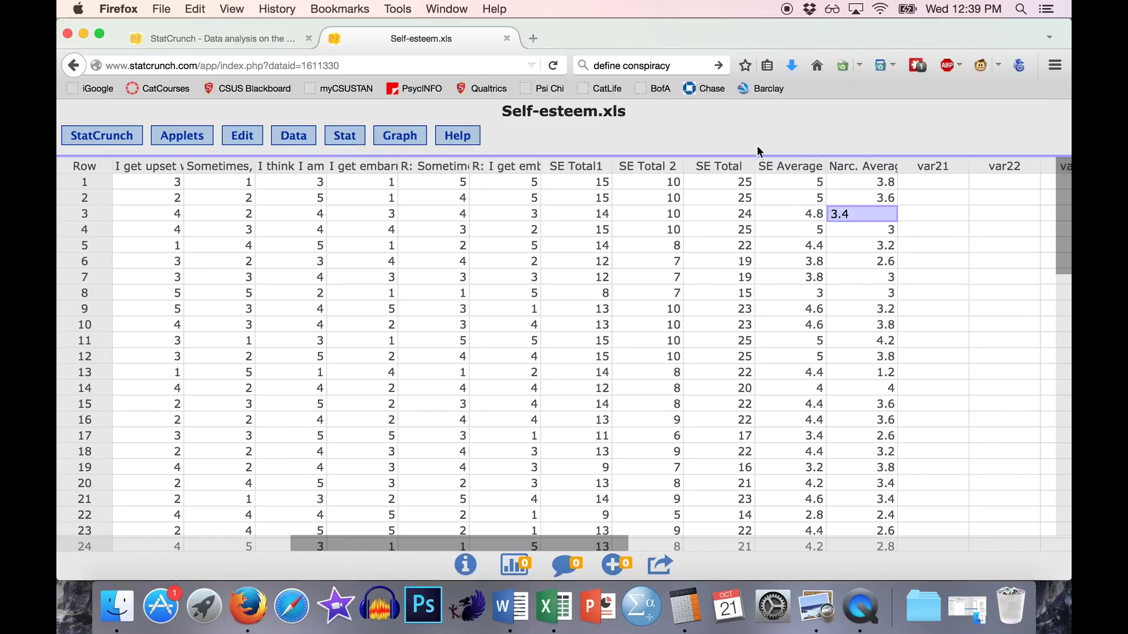
Step: Compute the correlation between SE Average and Narc. Average, including the two-sided P-value
{"action": "left_click", "coordinate": [345, 139]}
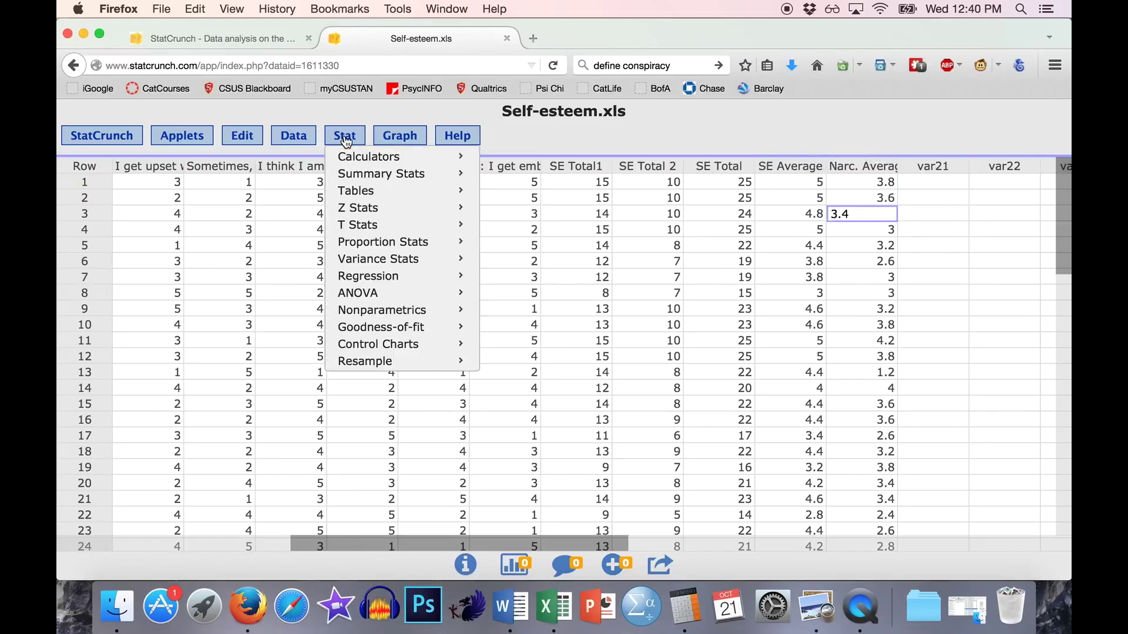
{"action": "mouse_move", "coordinate": [412, 175]}
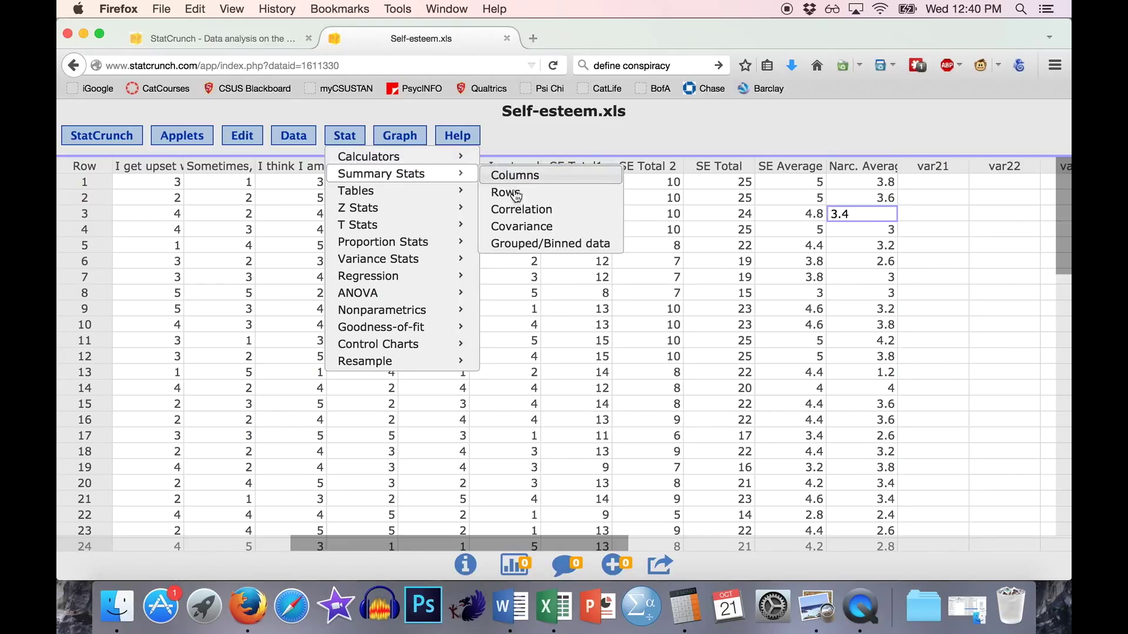
{"action": "left_click", "coordinate": [518, 215]}
{"action": "scroll", "coordinate": [440, 235], "scroll_direction": "down", "scroll_amount": 10}
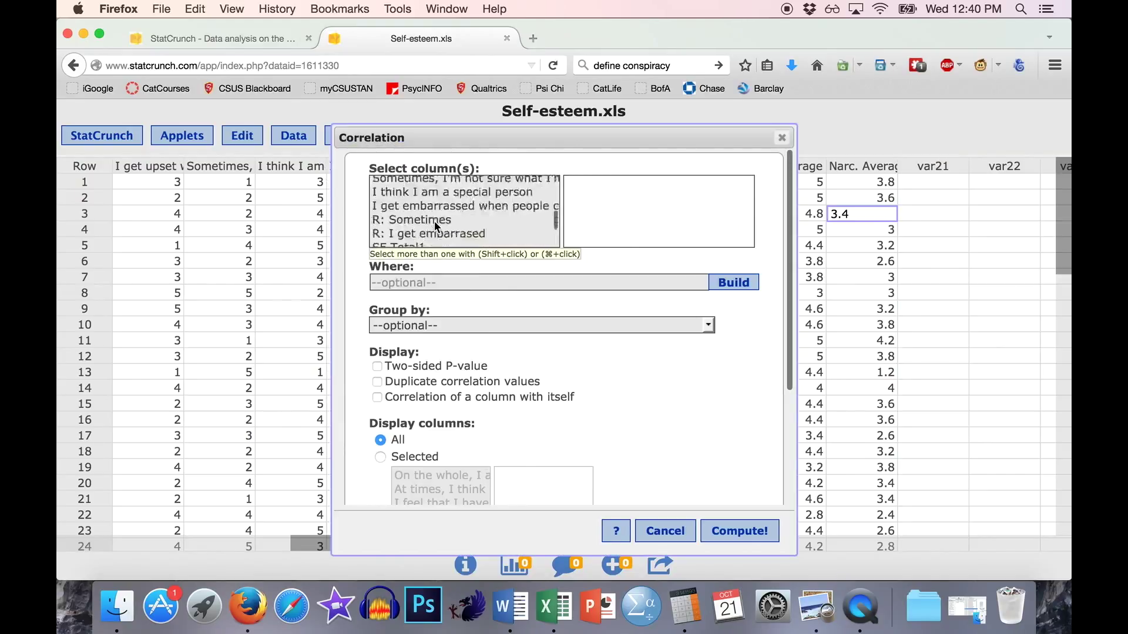
{"action": "left_click", "coordinate": [408, 194]}
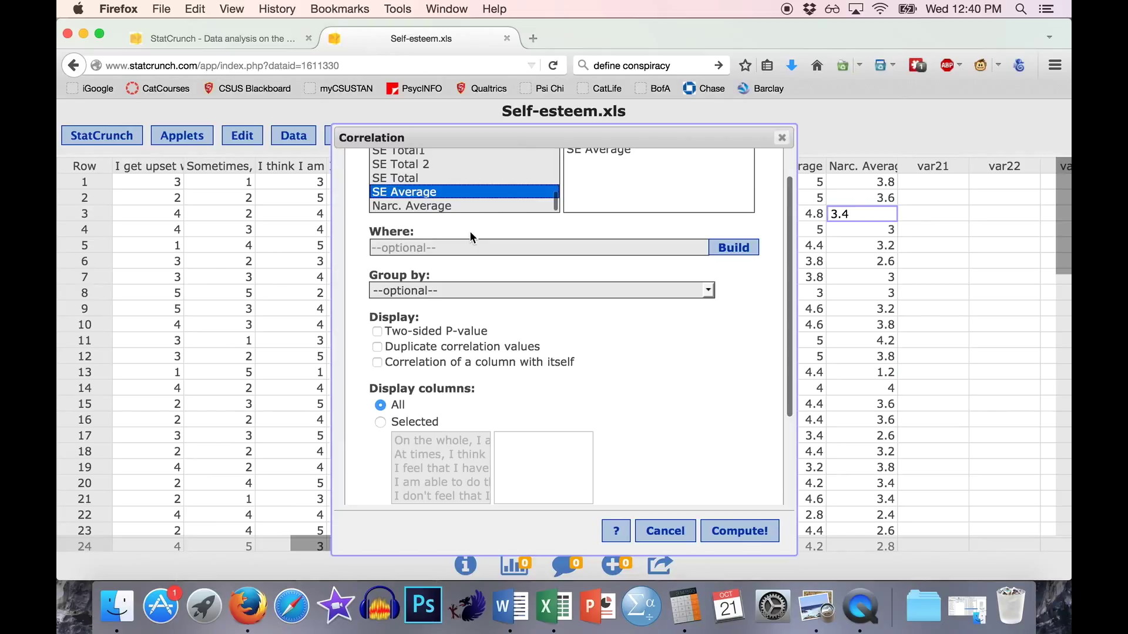
{"action": "left_click", "coordinate": [428, 206], "text": "shift"}
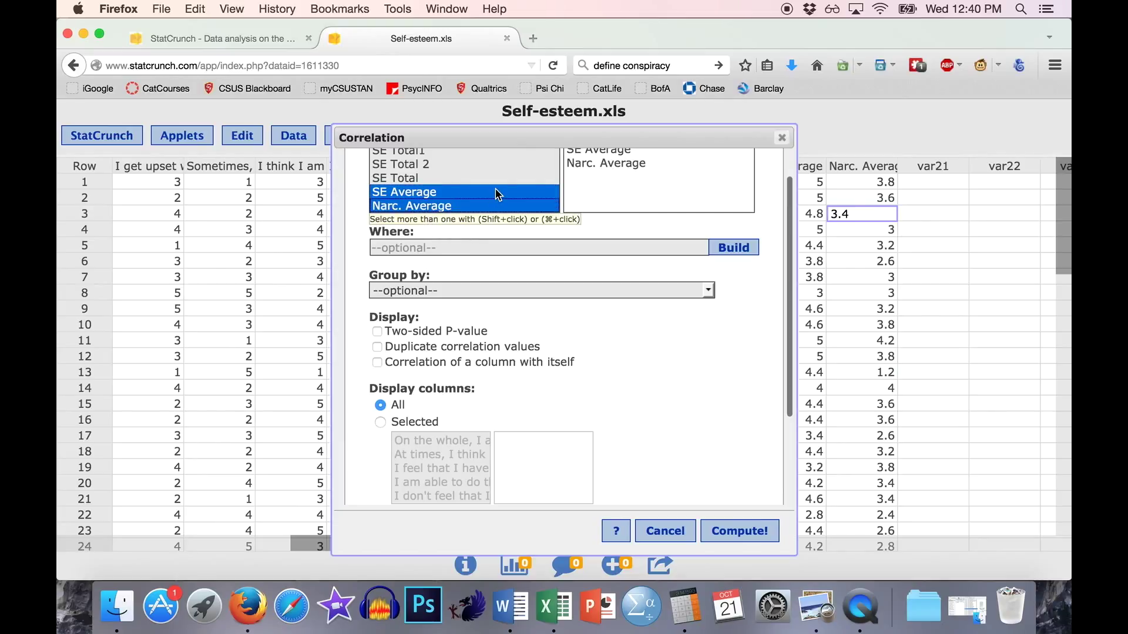
{"action": "left_click", "coordinate": [378, 331]}
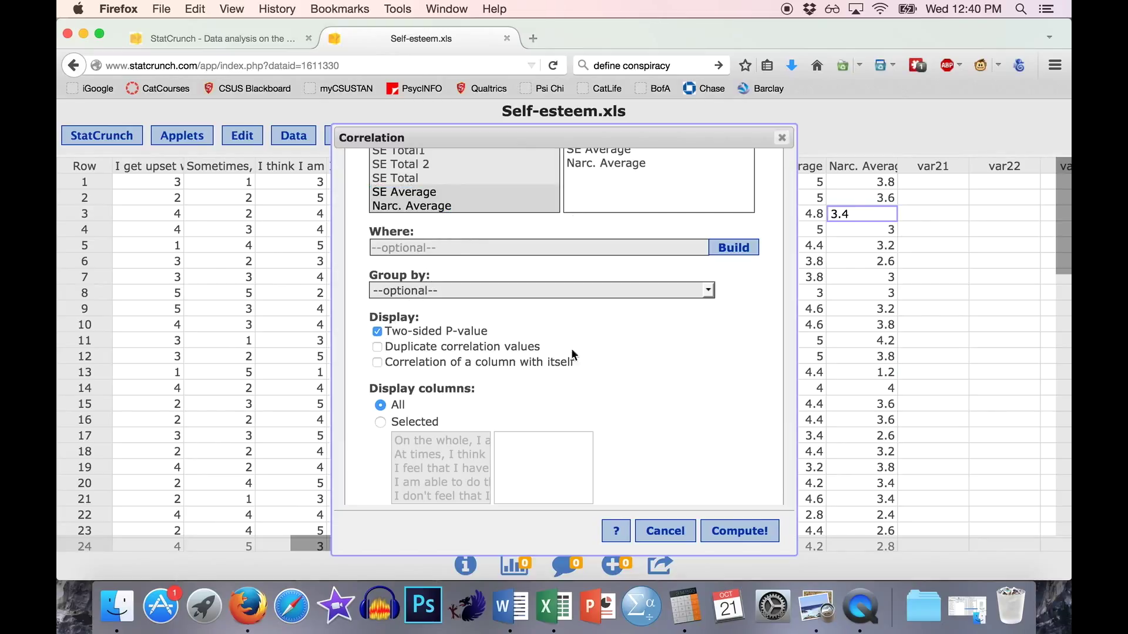
{"action": "scroll", "coordinate": [640, 344], "scroll_direction": "up", "scroll_amount": 2}
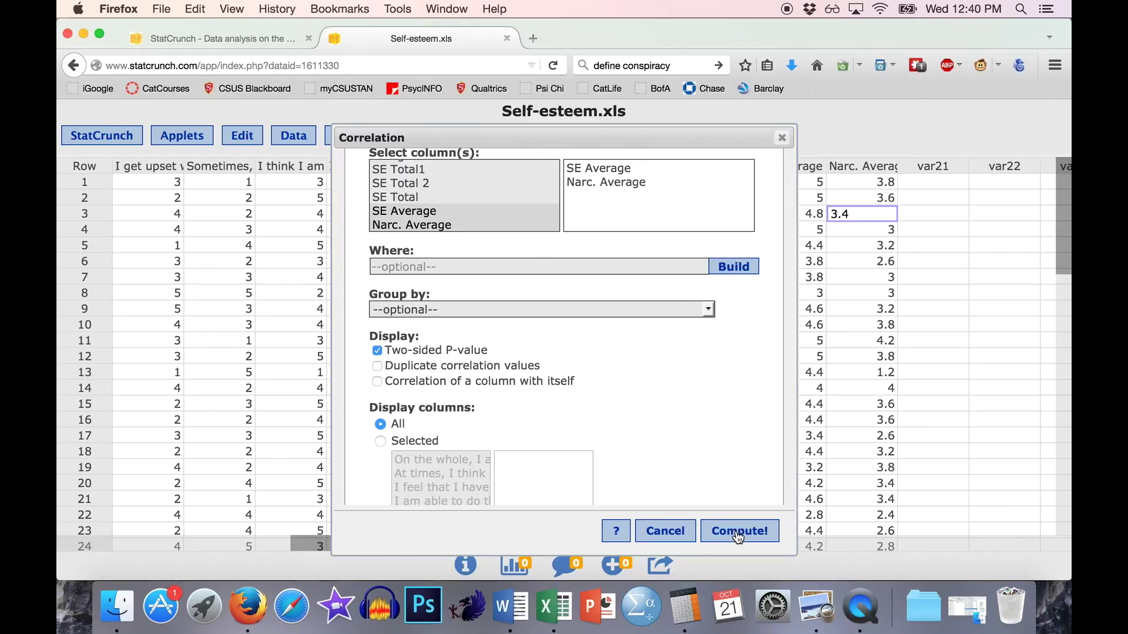
{"action": "left_click", "coordinate": [738, 531]}
Step: Examine the correlation coefficient and P-value for SE Average and Narc. Average in the results window
{"action": "left_click_drag", "start_coordinate": [709, 390], "coordinate": [632, 260]}
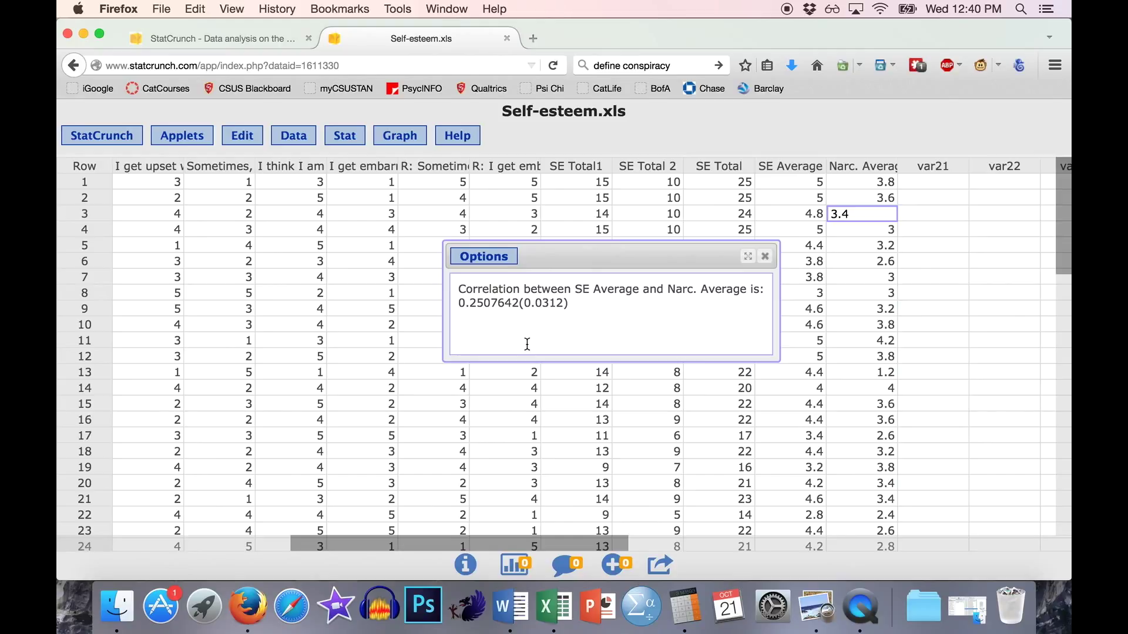
{"action": "left_click_drag", "start_coordinate": [525, 303], "coordinate": [546, 303]}
{"action": "left_click_drag", "start_coordinate": [456, 306], "coordinate": [491, 306]}
{"action": "left_click_drag", "start_coordinate": [526, 303], "coordinate": [562, 303]}
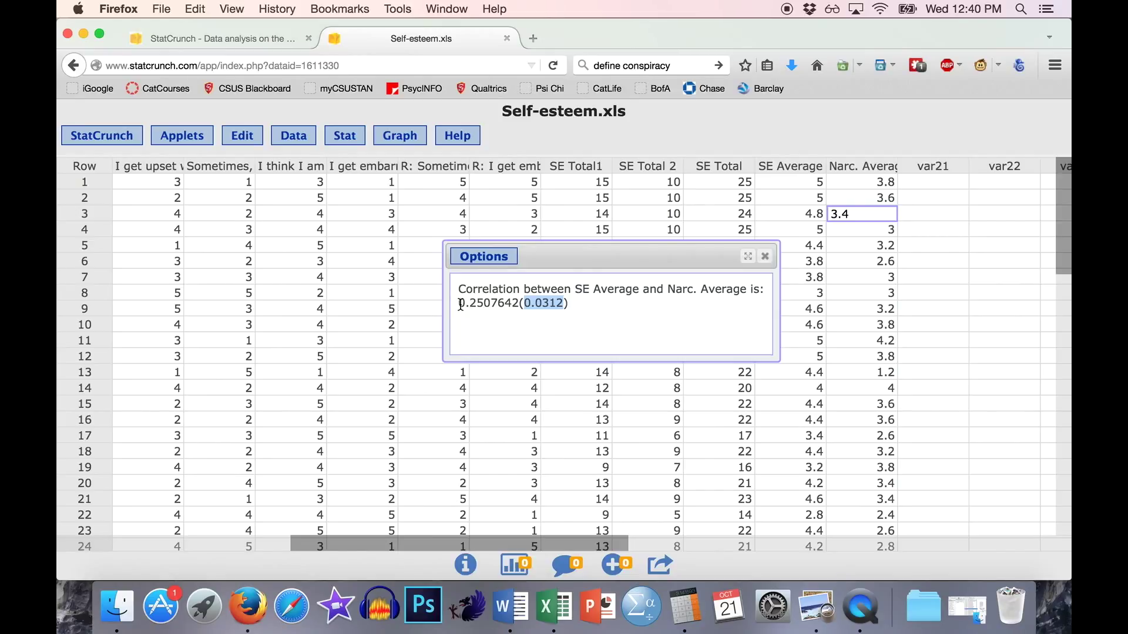
{"action": "left_click_drag", "start_coordinate": [460, 304], "coordinate": [481, 303]}
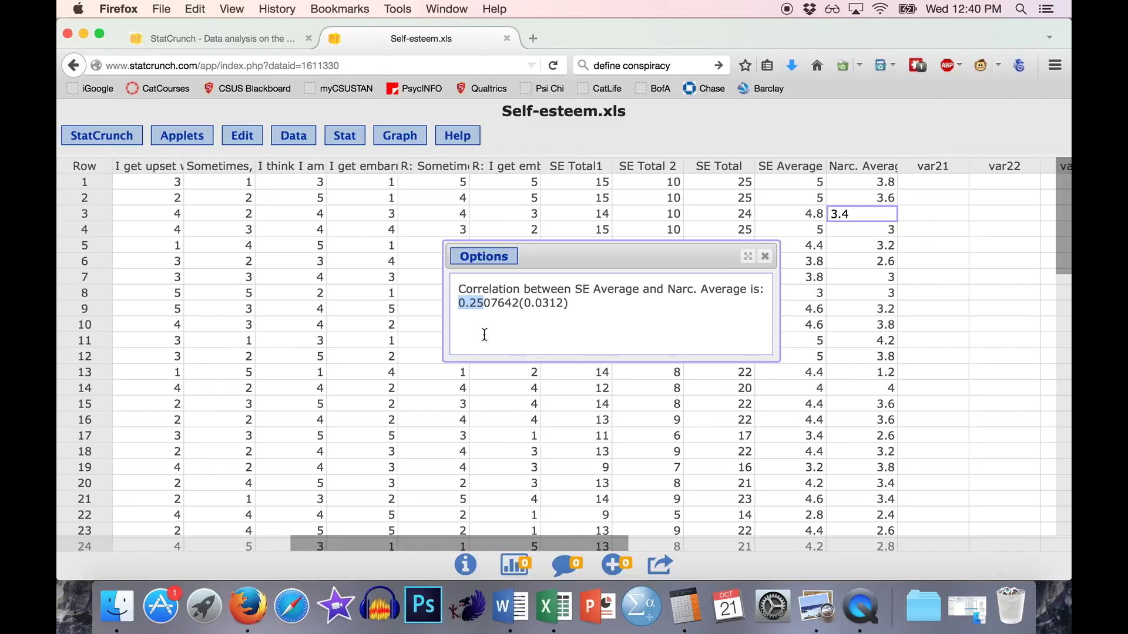
{"action": "mouse_move", "coordinate": [458, 303]}
{"action": "left_mouse_down"}
{"action": "mouse_move", "coordinate": [476, 304]}
{"action": "mouse_move", "coordinate": [456, 304]}
{"action": "left_mouse_up"}
{"action": "left_click", "coordinate": [631, 303]}
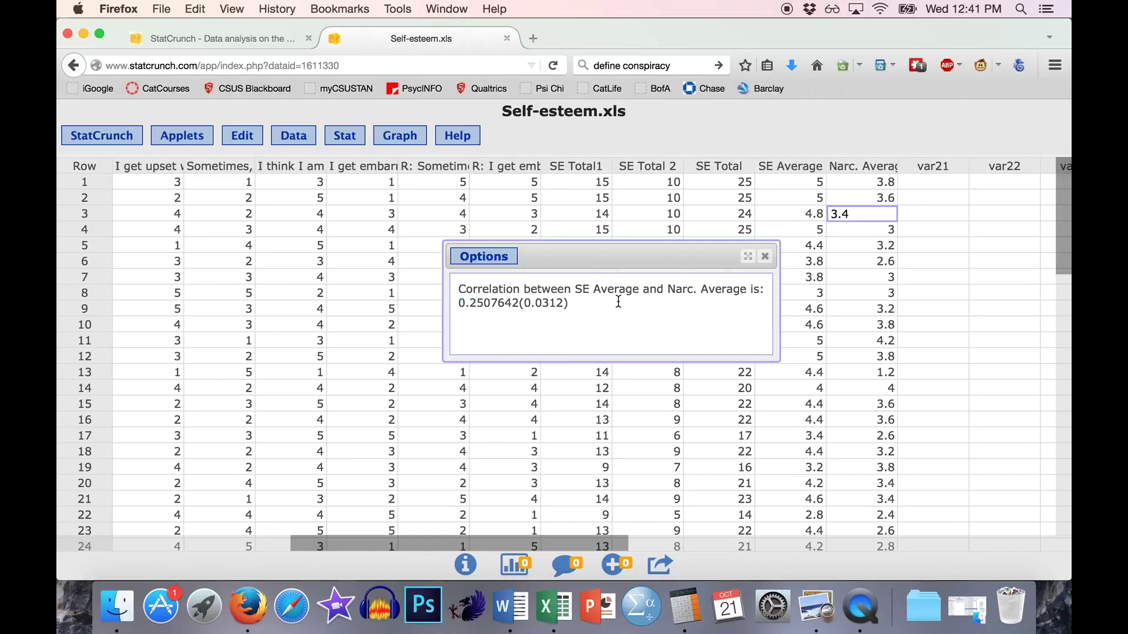